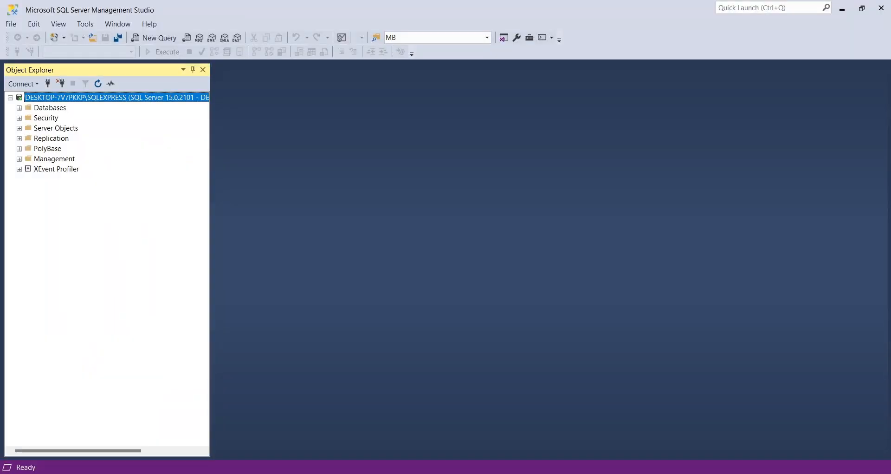
# Create a new database named Boiler with the default owner and file settings
pyautogui.rightClick(40, 107)
pyautogui.click(80, 118)
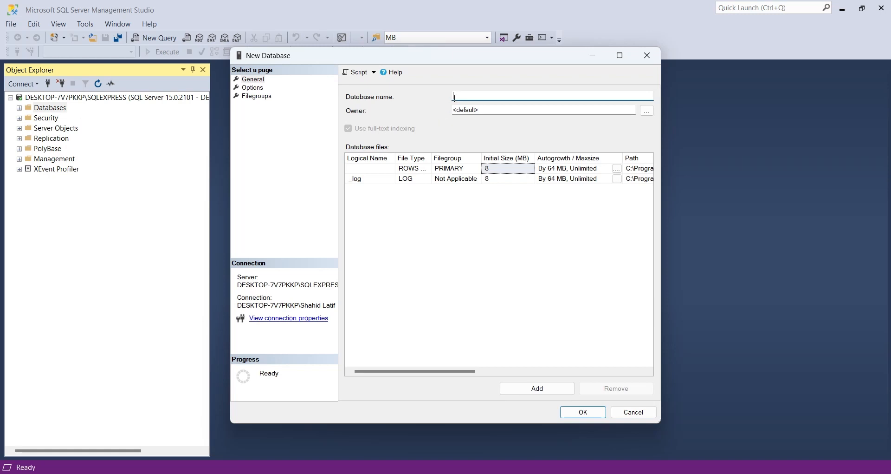
pyautogui.write('Boiler')
pyautogui.click(583, 411)
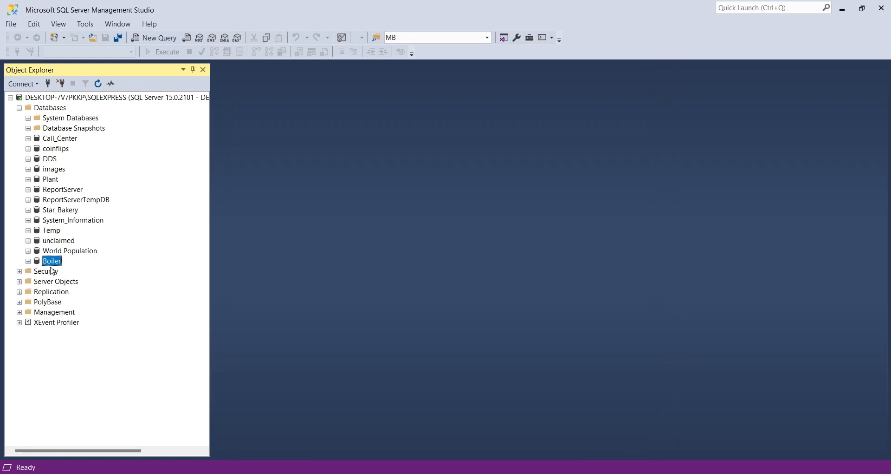
# Start a flat file import into the Boiler database and choose BoilerPlantSmall.csv as the input file
pyautogui.click(30, 262)
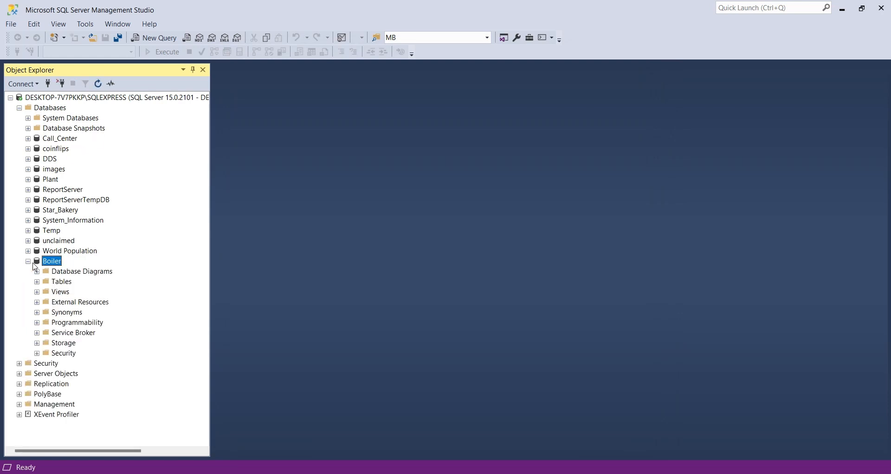
pyautogui.rightClick(55, 262)
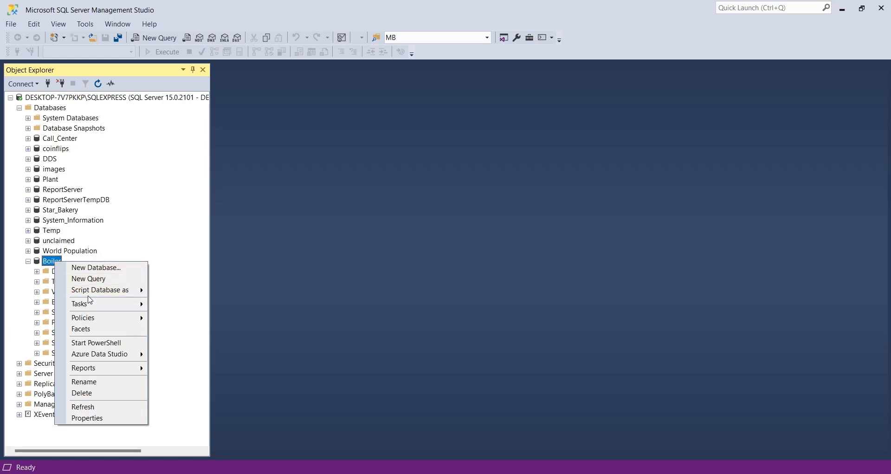
pyautogui.moveTo(91, 303)
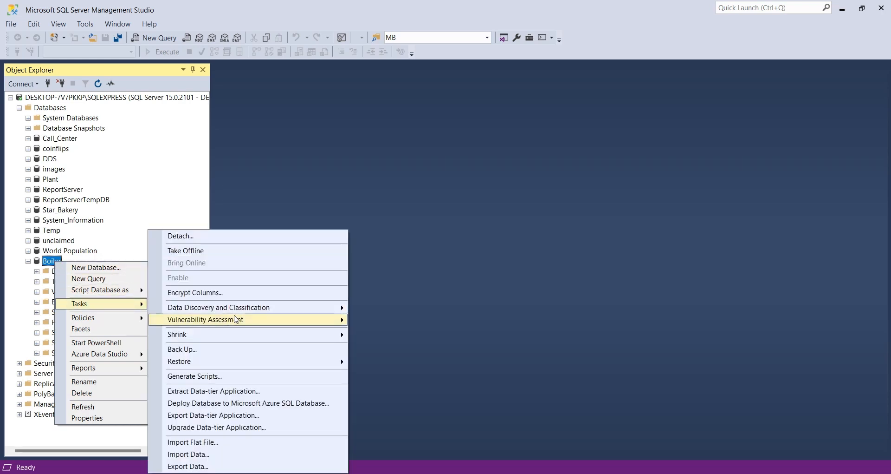
pyautogui.click(220, 442)
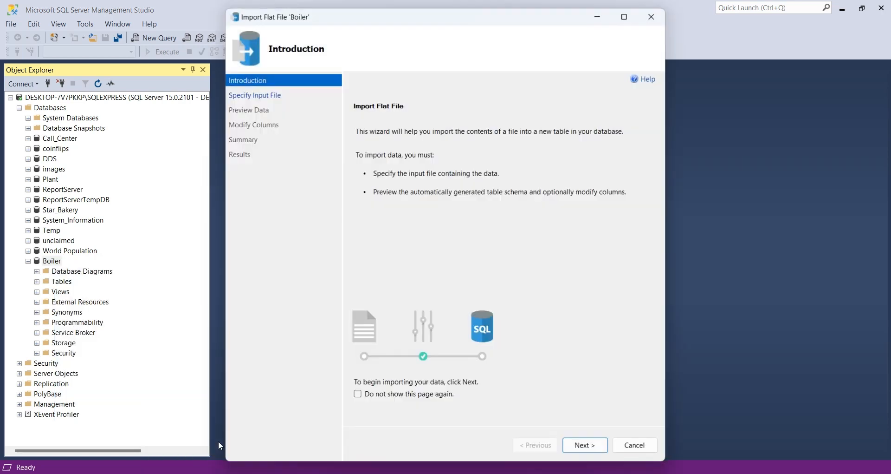
pyautogui.click(586, 446)
pyautogui.click(636, 153)
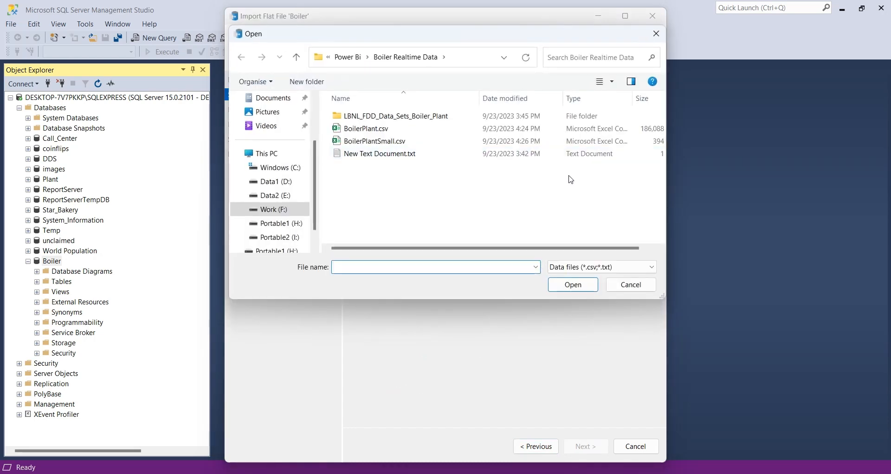
pyautogui.click(404, 143)
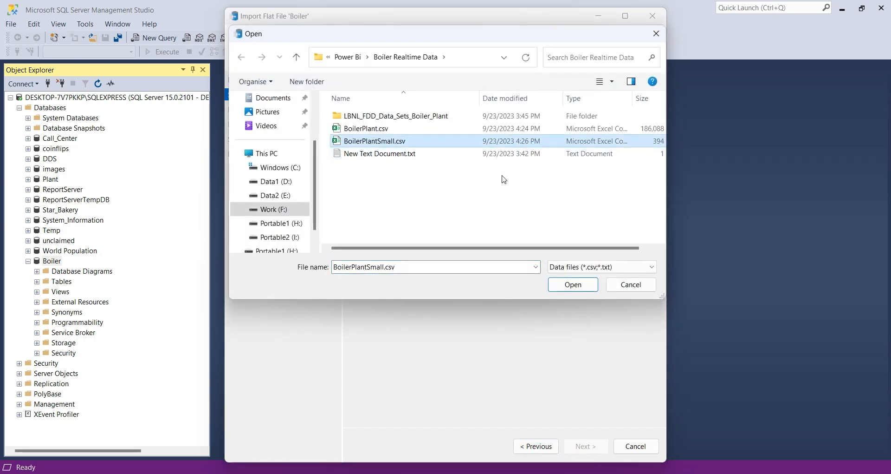
pyautogui.click(565, 285)
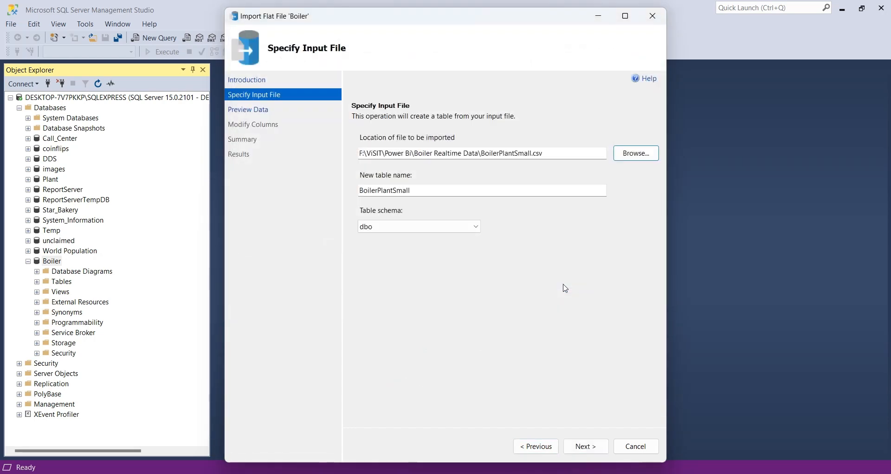
# Complete the flat file import into table dbo.BoilerPlantSmall, keeping the suggested column names and data types
pyautogui.click(594, 446)
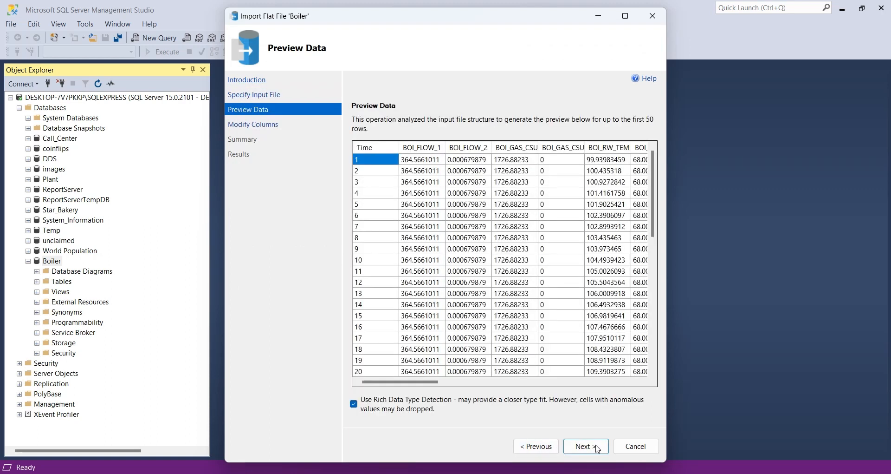
pyautogui.click(598, 447)
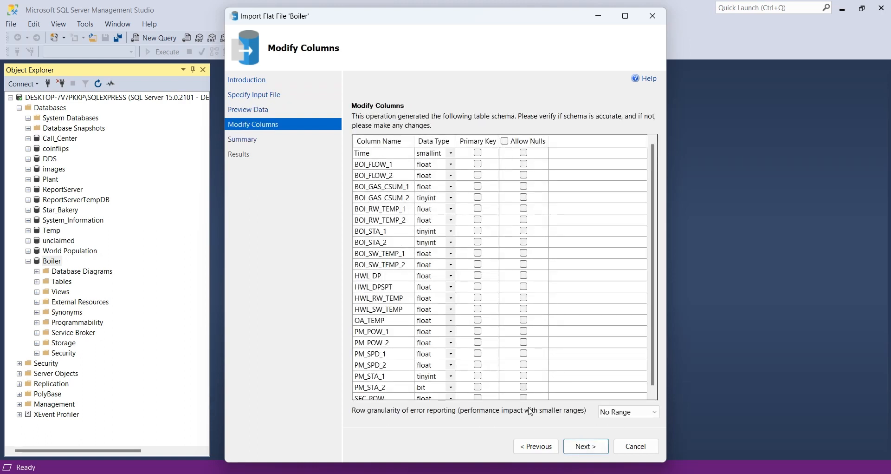
pyautogui.scroll(-1, 534, 343)
pyautogui.scroll(1, 418, 357)
pyautogui.click(587, 447)
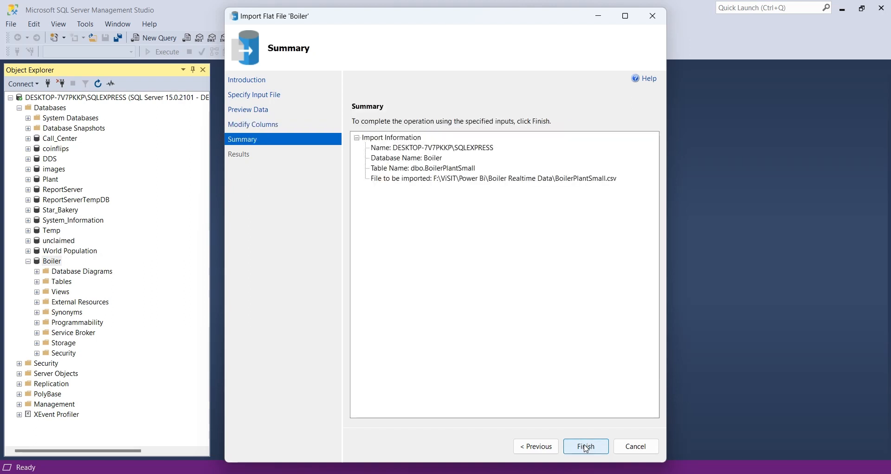
pyautogui.click(586, 447)
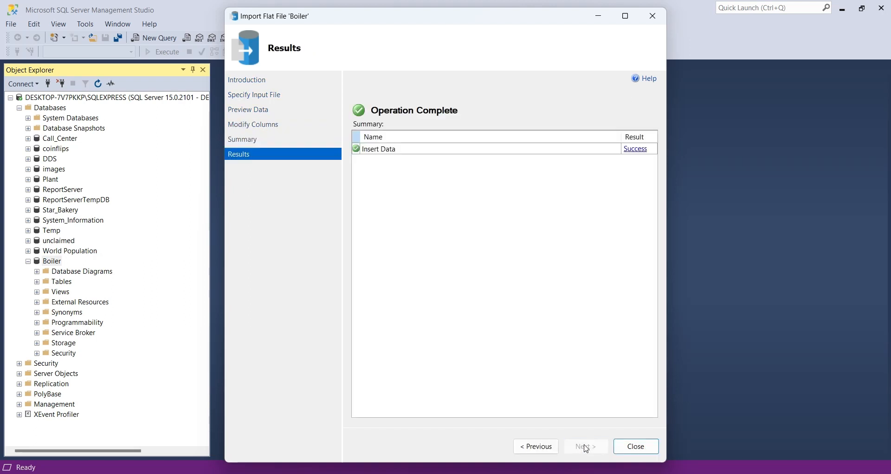
pyautogui.click(637, 446)
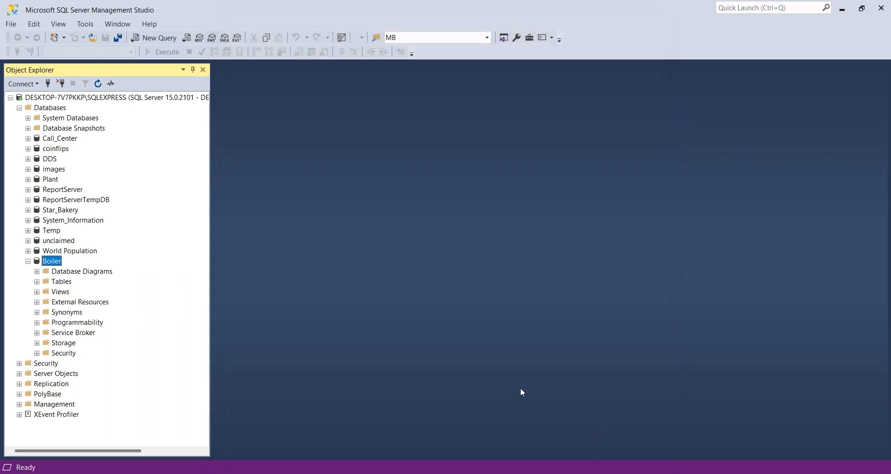
# View the top 1000 rows of the dbo.BoilerPlantSmall table in the Boiler database
pyautogui.click(37, 281)
pyautogui.click(86, 333)
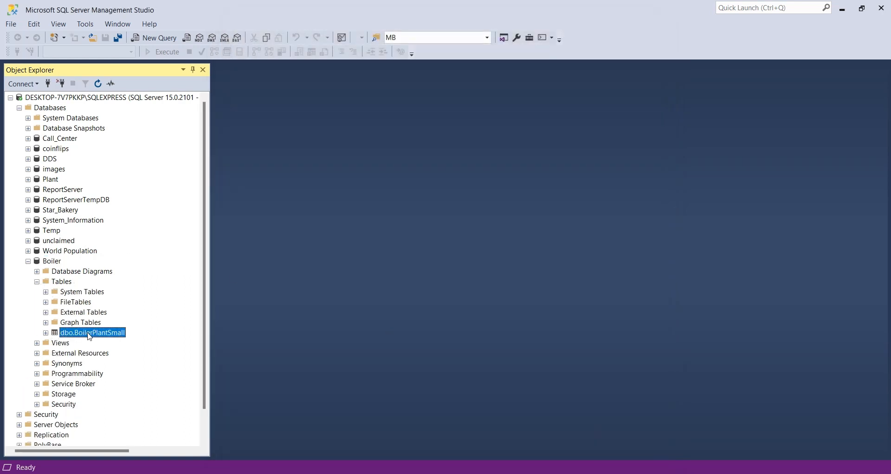
pyautogui.rightClick(86, 336)
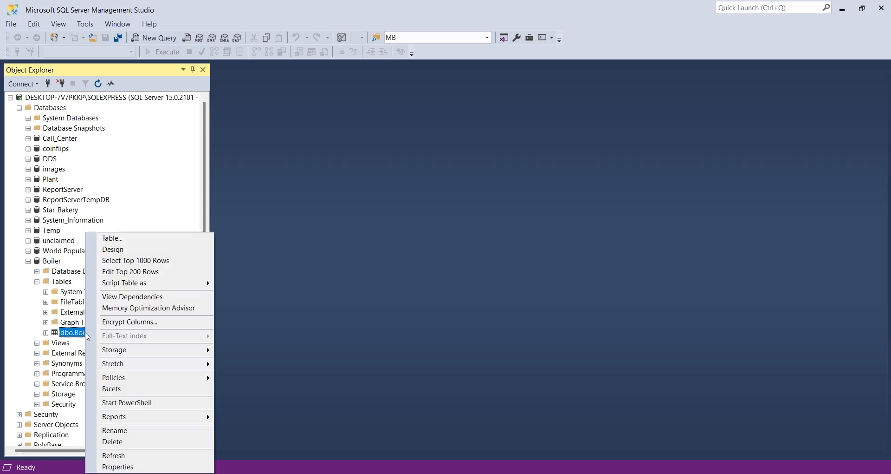
pyautogui.click(138, 259)
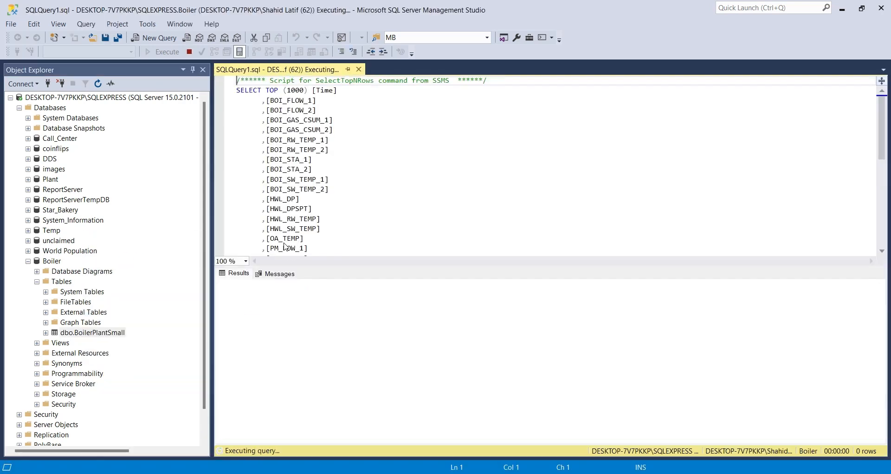
pyautogui.moveTo(881, 295)
pyautogui.mouseDown()
pyautogui.moveTo(890, 391)
pyautogui.moveTo(880, 293)
pyautogui.mouseUp()
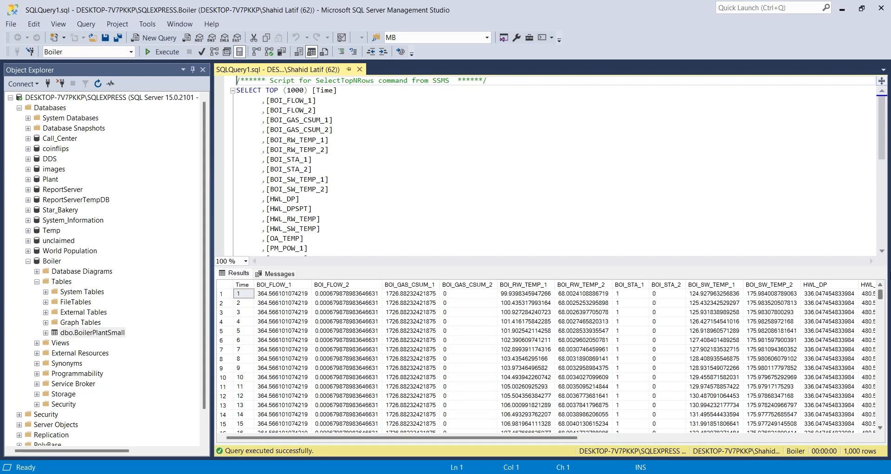
pyautogui.click(355, 224)
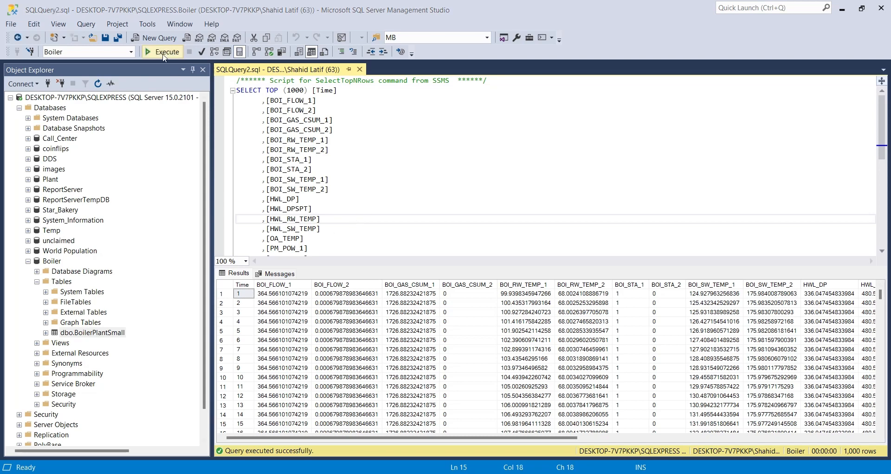
# In a new query, run "select * into Boiler from BoilerPlantSmall where 1=2;" to copy only the table structure
pyautogui.click(159, 38)
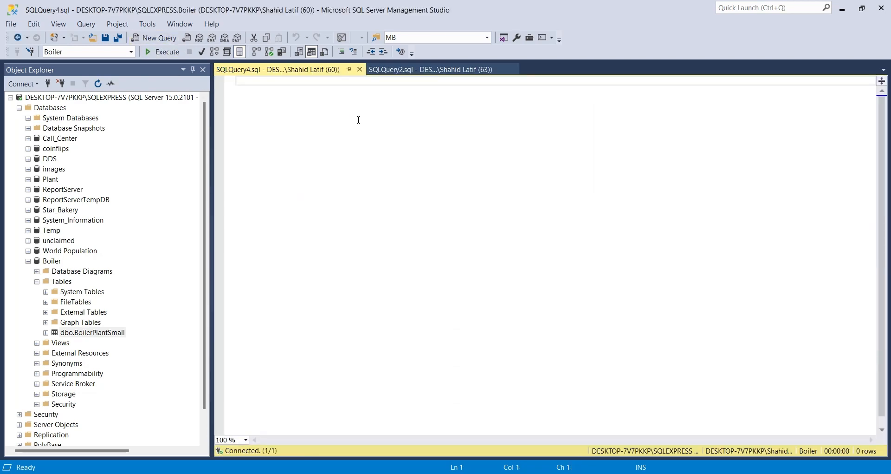
pyautogui.write('sel')
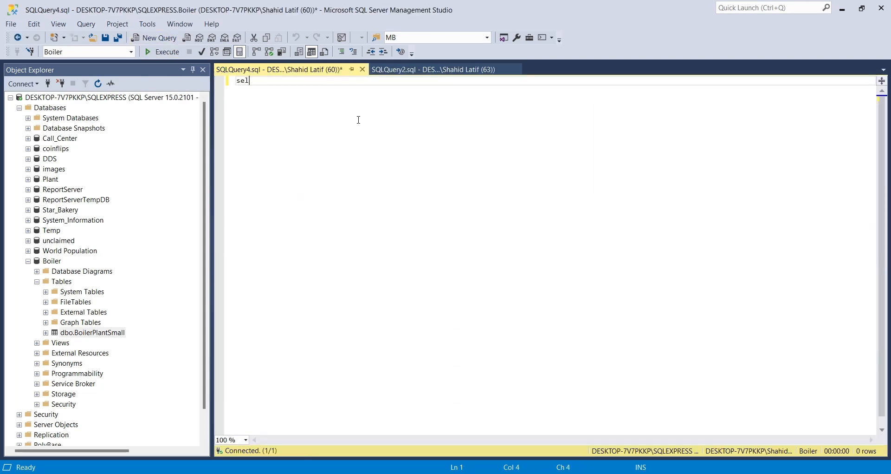
pyautogui.write('ect * into Boiler from boi')
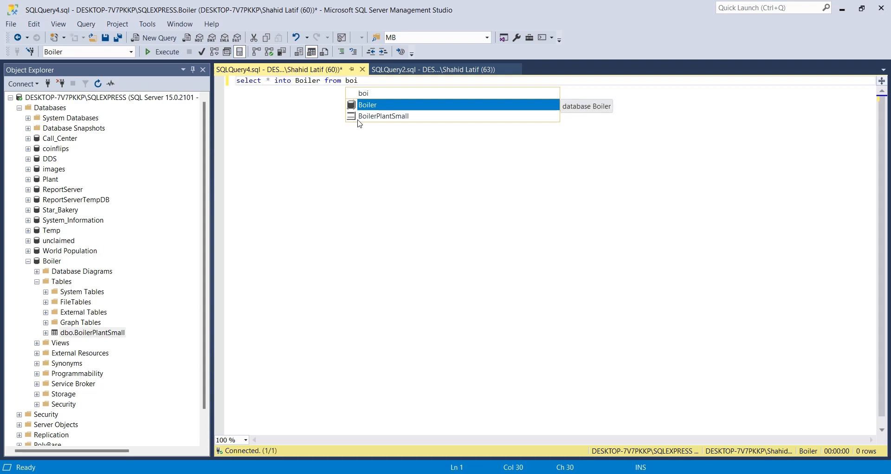
pyautogui.doubleClick(359, 118)
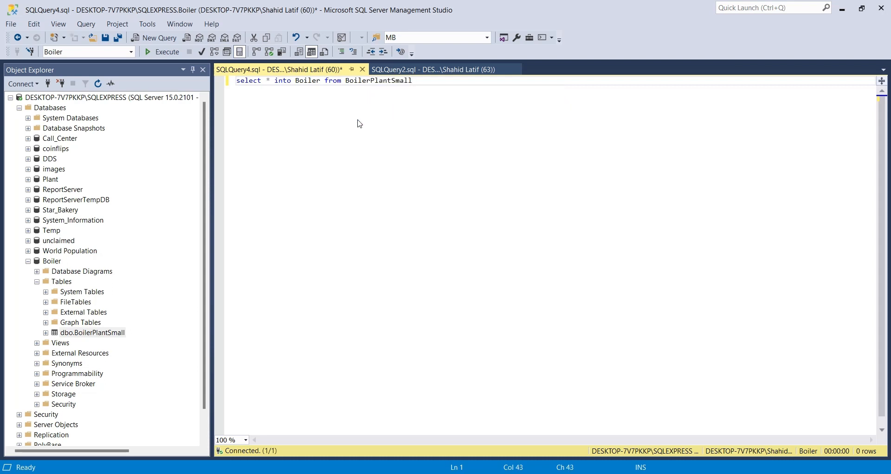
pyautogui.write('where 1=2;')
pyautogui.click(171, 53)
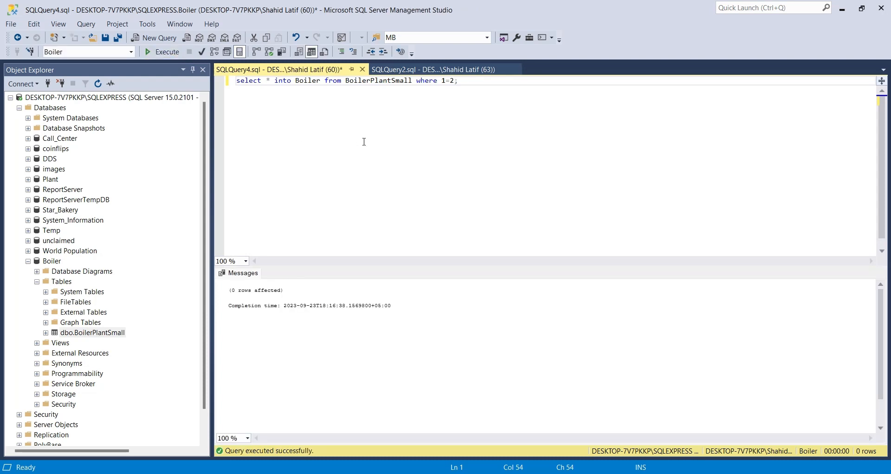
# Replace the query with "select * from Boiler;" and execute it to check the new table's columns
pyautogui.moveTo(459, 80); pyautogui.dragTo(277, 80)
pyautogui.write('f')
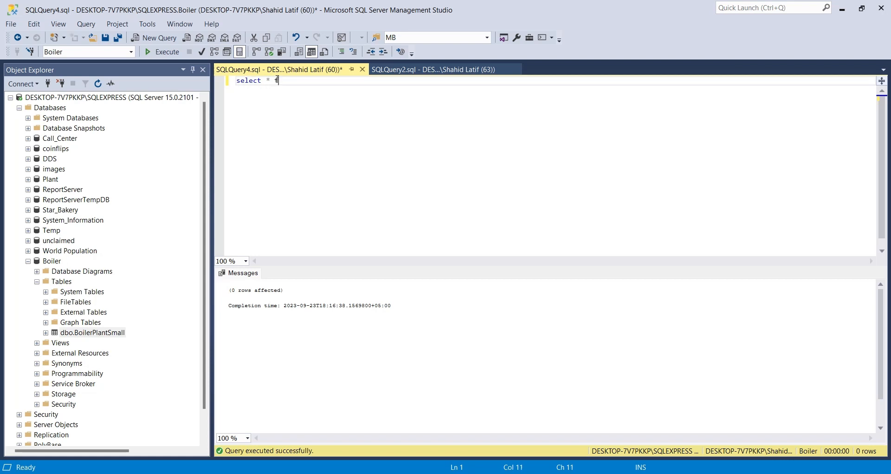
pyautogui.write('rom Boiler')
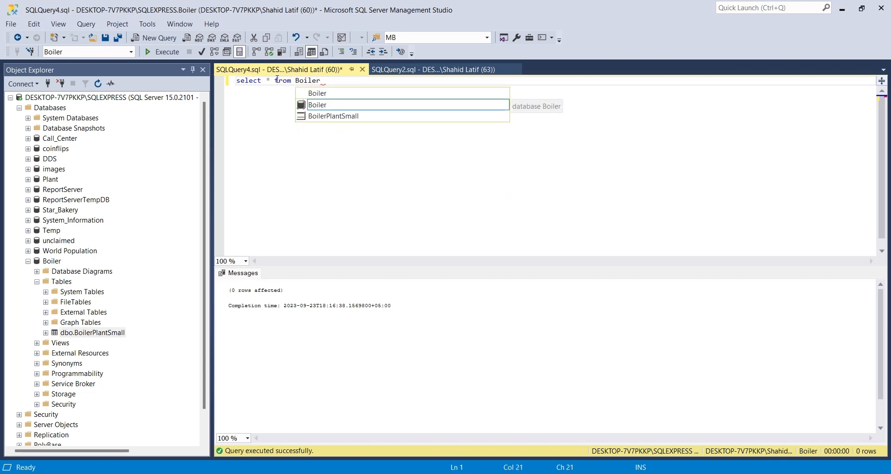
pyautogui.press('Escape')
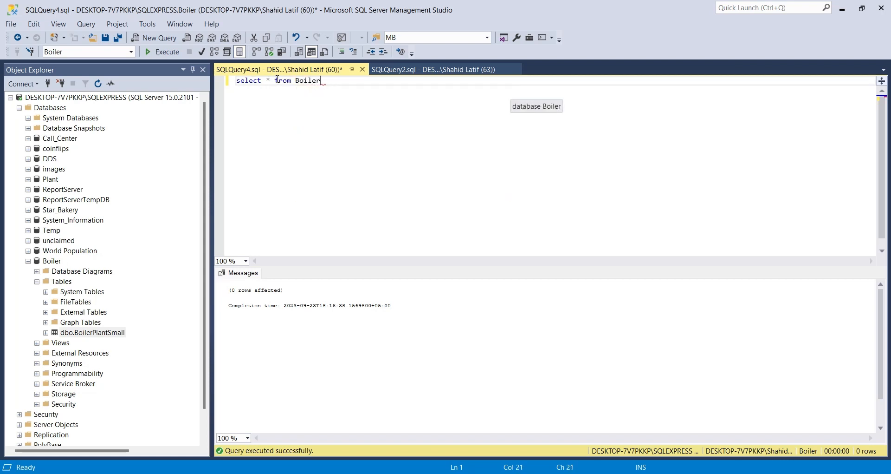
pyautogui.write(';')
pyautogui.click(159, 52)
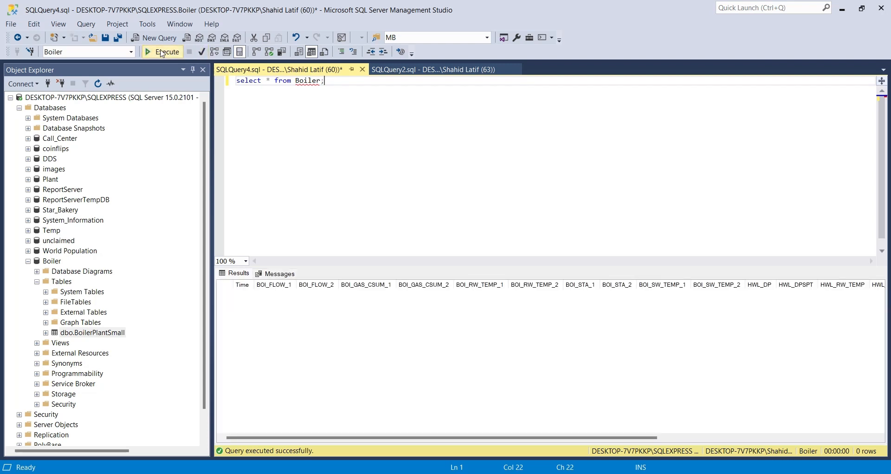
pyautogui.moveTo(429, 438); pyautogui.dragTo(288, 429)
# Refresh the Boiler database and examine the column definitions of the dbo.Boiler table
pyautogui.rightClick(44, 261)
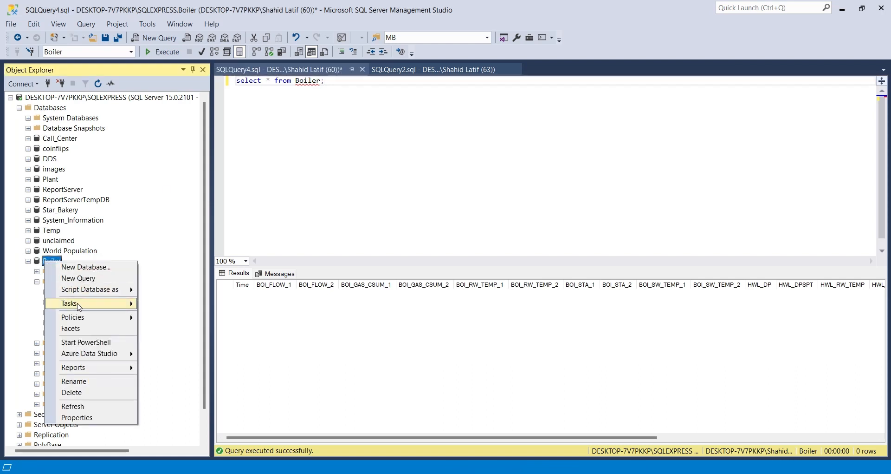
pyautogui.click(82, 406)
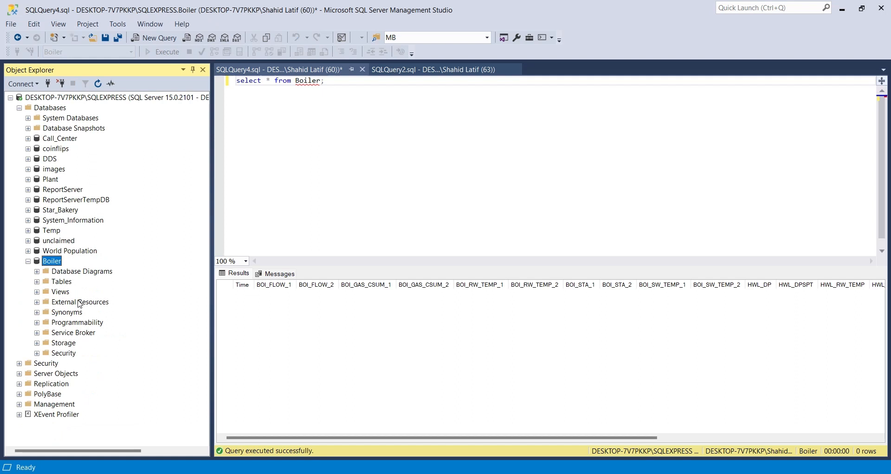
pyautogui.click(37, 282)
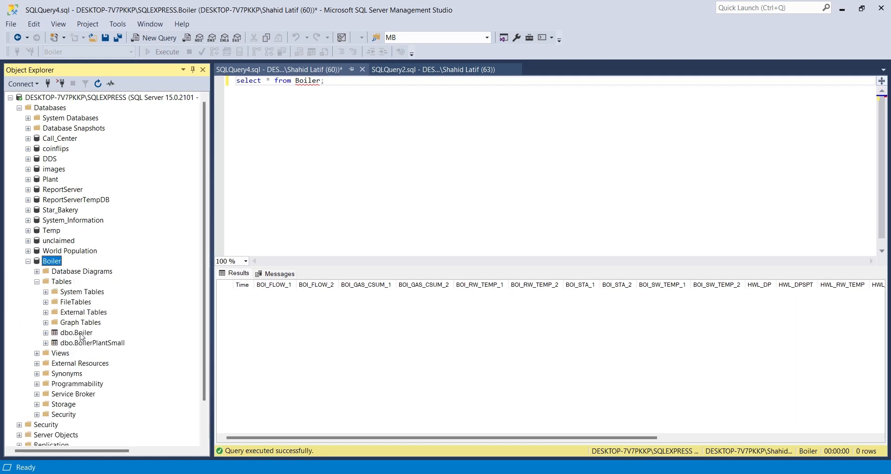
pyautogui.click(81, 333)
pyautogui.click(46, 333)
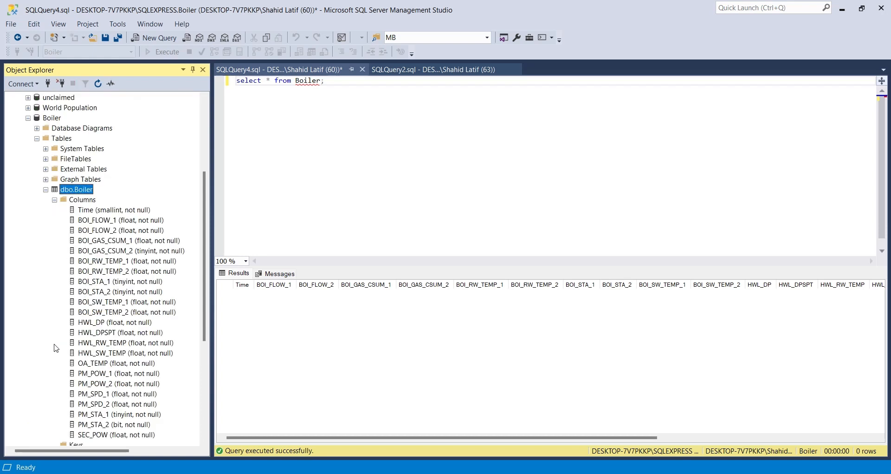
pyautogui.click(46, 190)
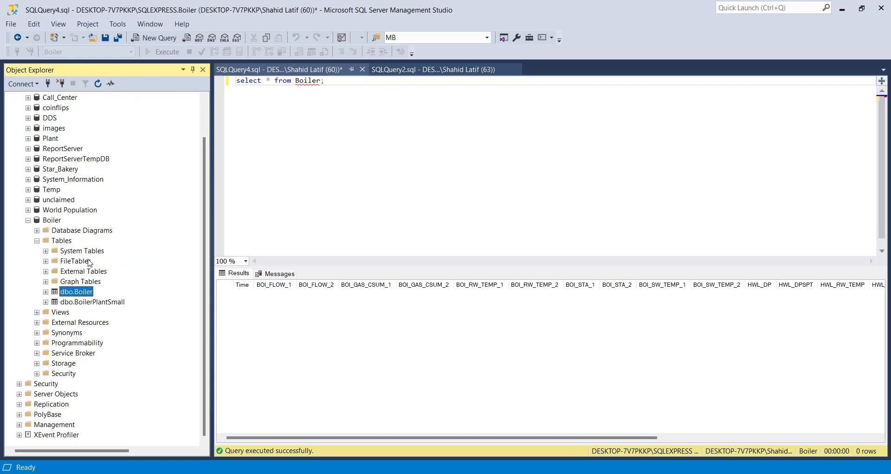
# Add "insert into boiler select * from BoilerPlantSmall where time = 1;" above the select statement and execute both statements
pyautogui.click(400, 208)
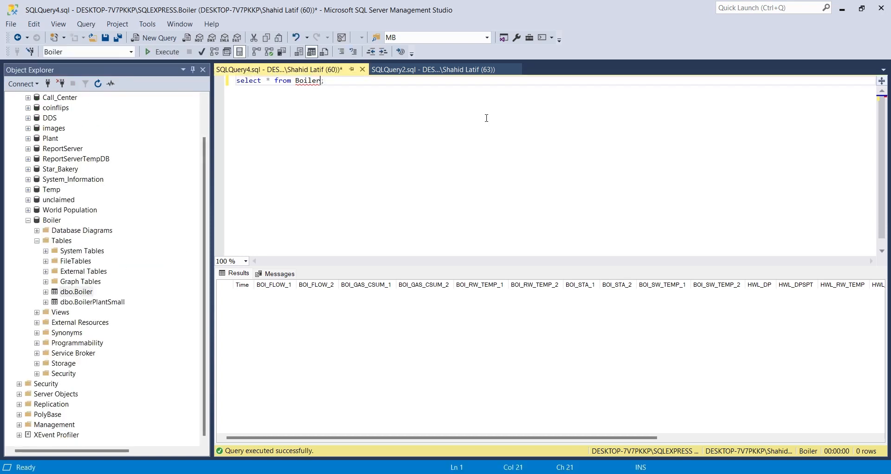
pyautogui.press('Home')
pyautogui.press('Return')
pyautogui.press('Up')
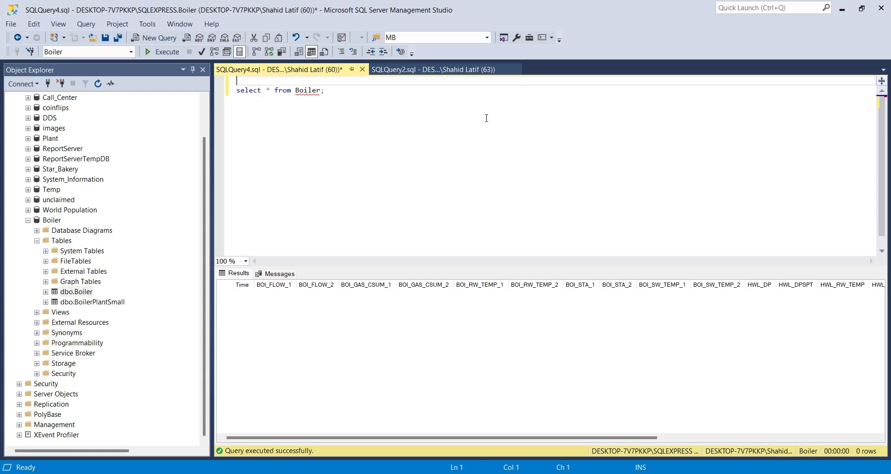
pyautogui.write('insert into')
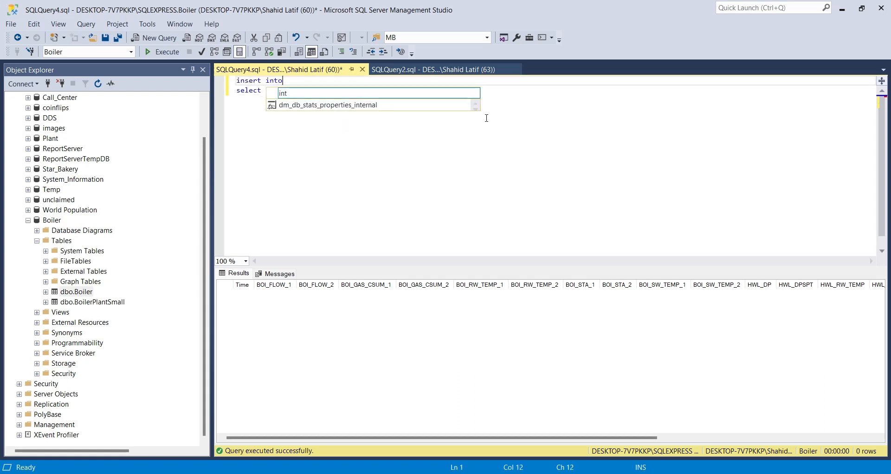
pyautogui.write(' boiler selec')
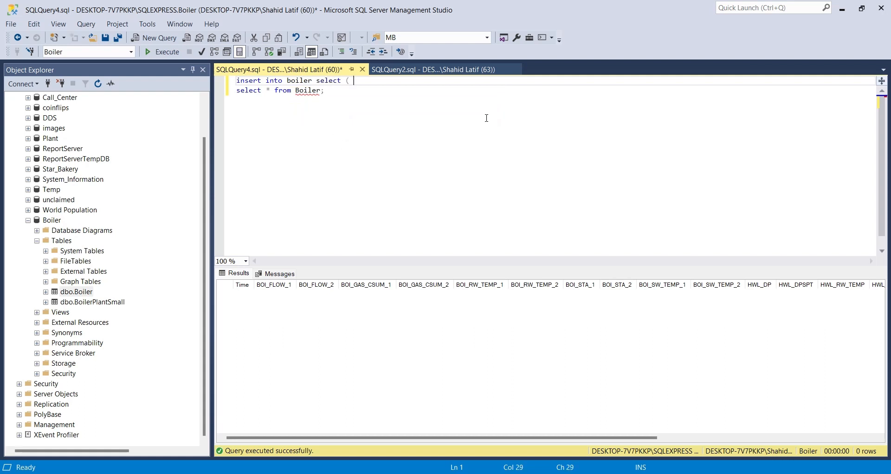
pyautogui.write('t * from boil')
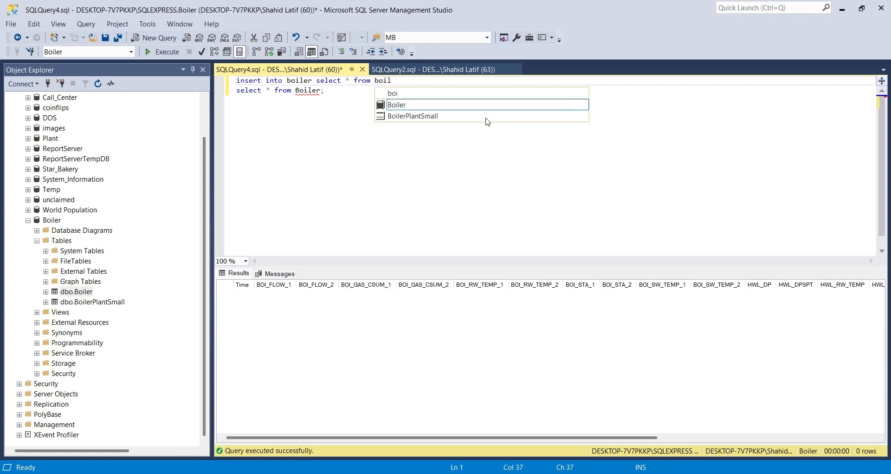
pyautogui.press('Down')
pyautogui.press('Down')
pyautogui.press('Tab')
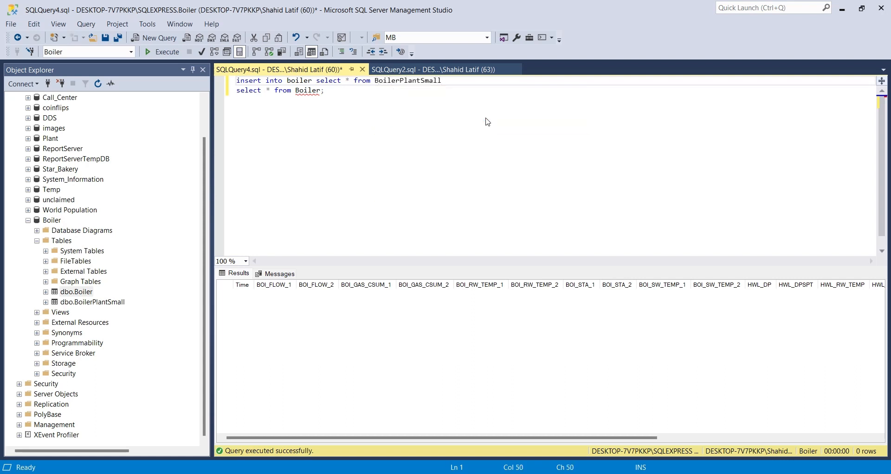
pyautogui.write('where time = 1;')
pyautogui.click(158, 52)
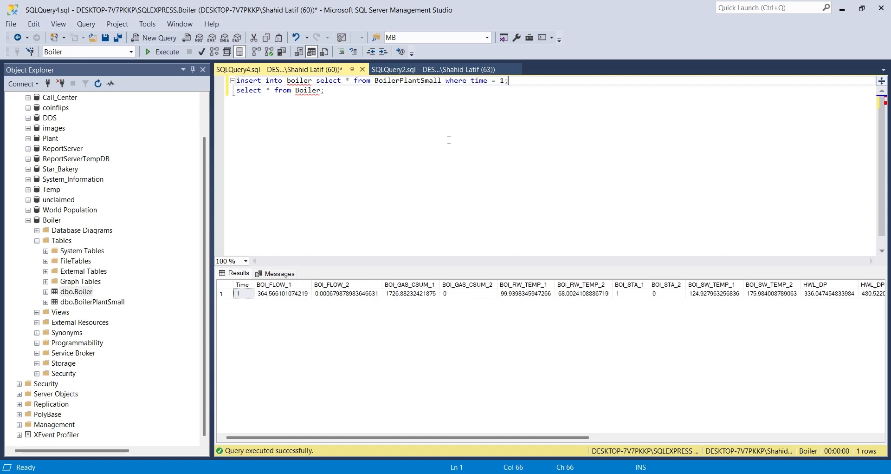
# Replace the query with "delete from boiler;" followed by "declare @i int = 0;" and save the query file
pyautogui.hotkey('ctrl', 'a')
pyautogui.press('Delete')
pyautogui.write('dele')
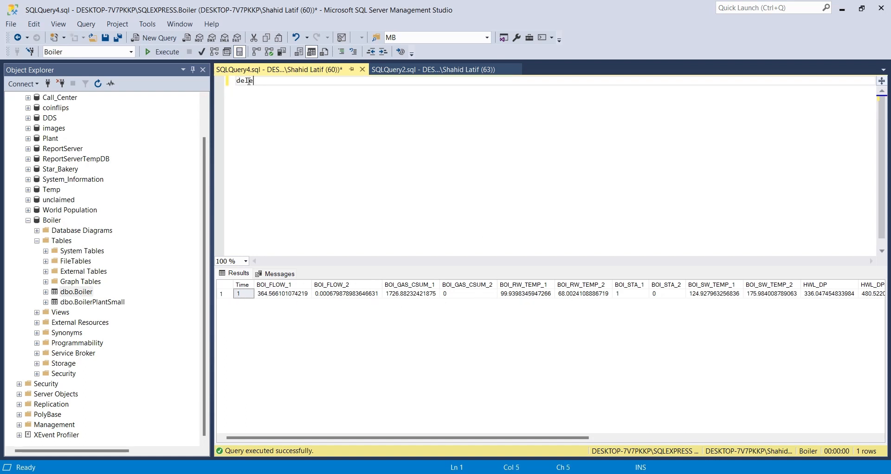
pyautogui.write('te from boi')
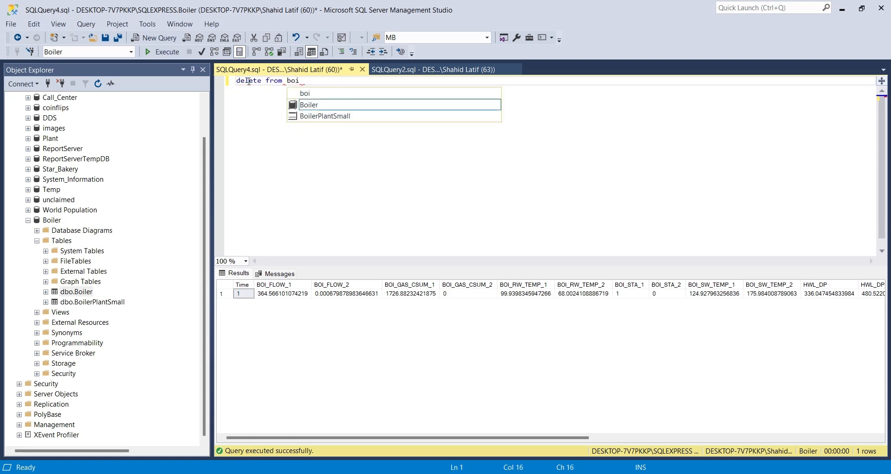
pyautogui.write('ler;')
pyautogui.press('Return')
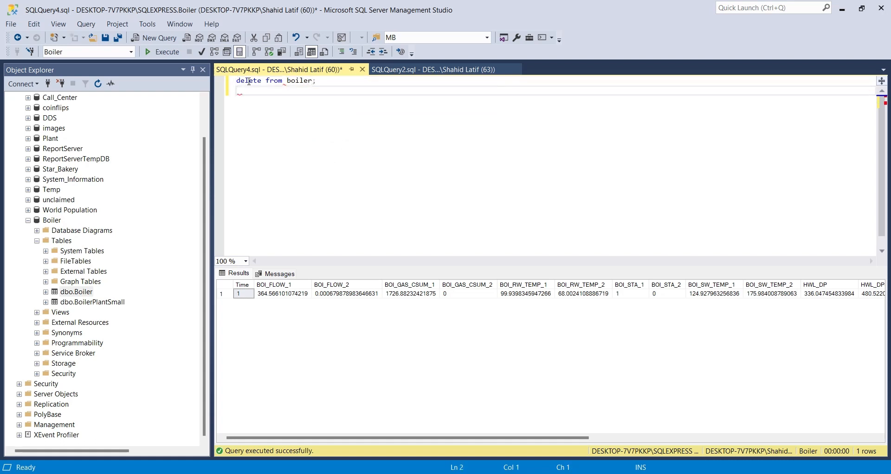
pyautogui.write('declare @i int = 0;')
pyautogui.press('Return')
pyautogui.hotkey('ctrl', 's')
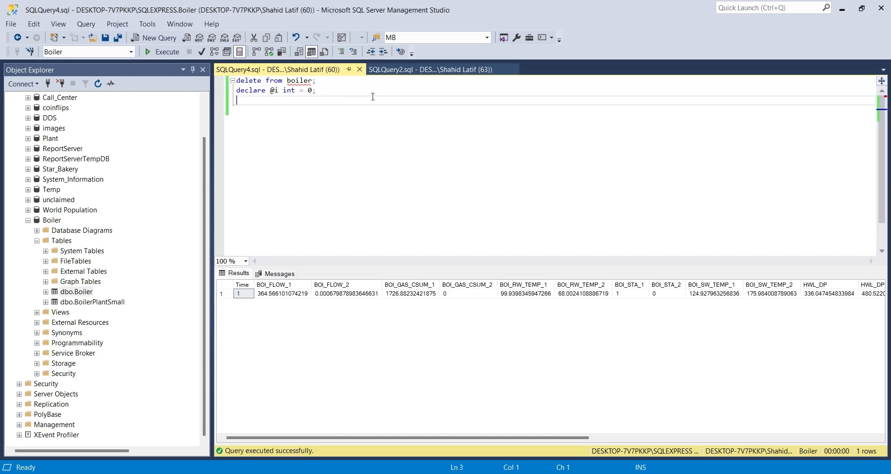
# Below the declaration, write a "while (@i < 1999)" loop with an empty begin/end block
pyautogui.press('Return')
pyautogui.write('while')
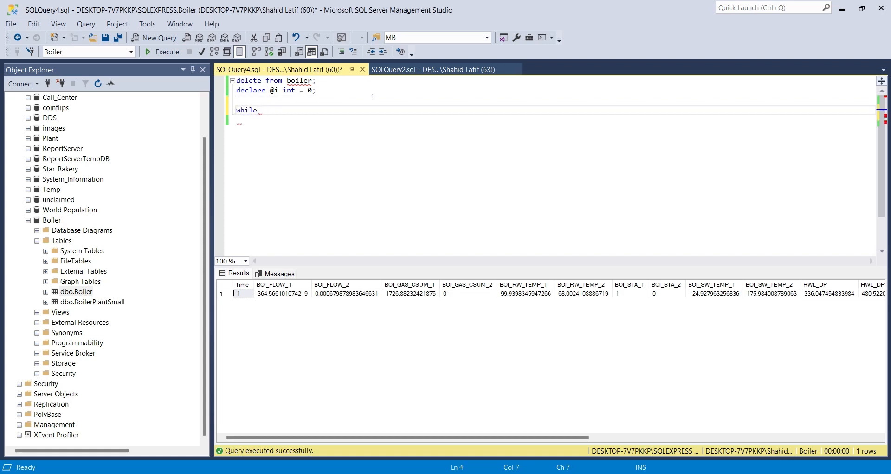
pyautogui.write('(@i ')
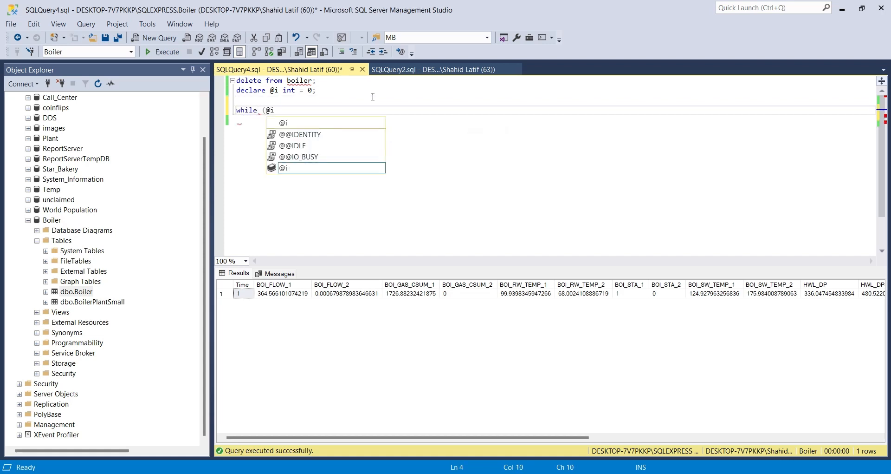
pyautogui.write('< 2')
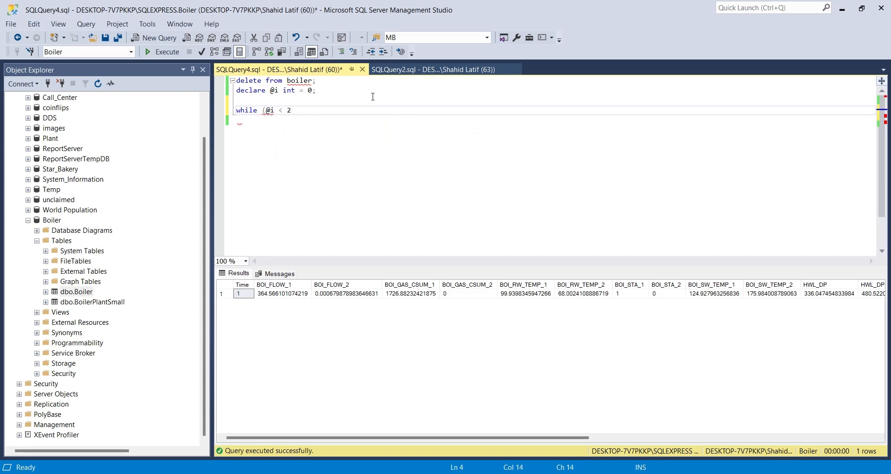
pyautogui.press('BackSpace')
pyautogui.write('1999)')
pyautogui.press('Return')
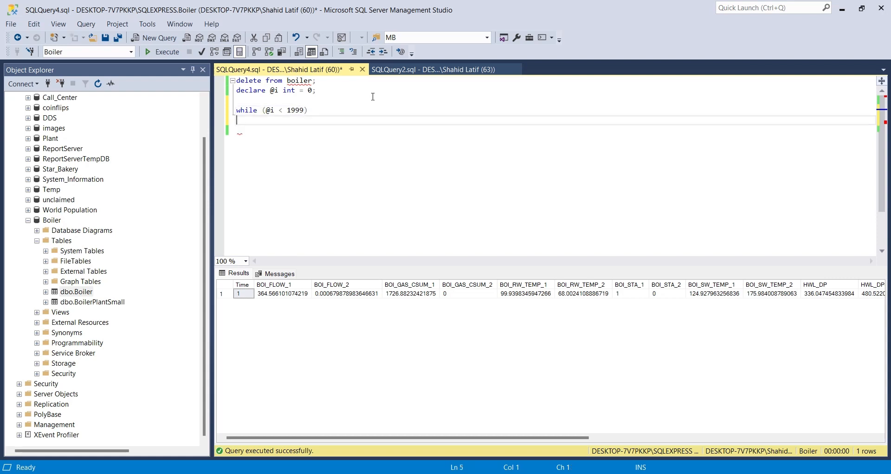
pyautogui.write('begin')
pyautogui.press('Return')
pyautogui.press('Return')
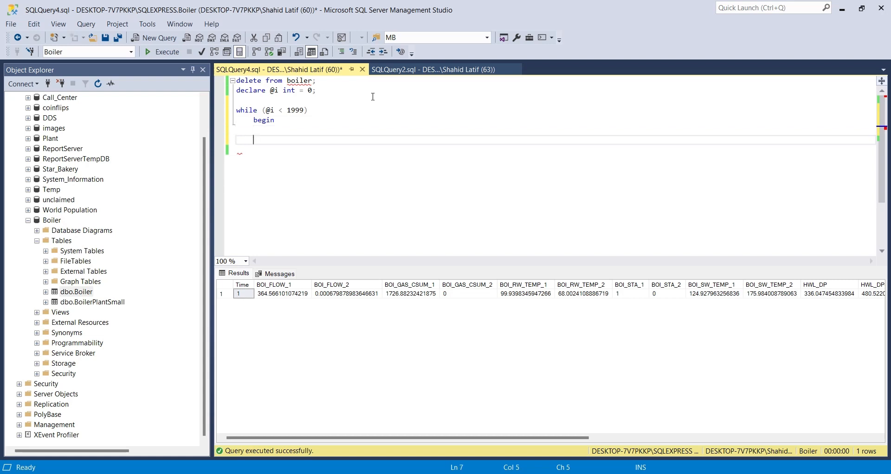
pyautogui.write('end')
pyautogui.press('Up')
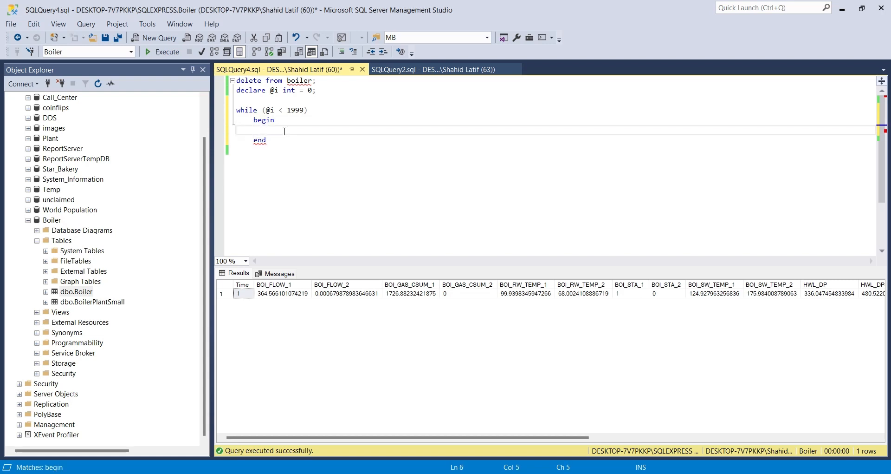
# Inside the loop's begin/end block, add a one-second pause with "waitfor delay '00:00:01'"
pyautogui.write('waitfor delay \'00:00"')
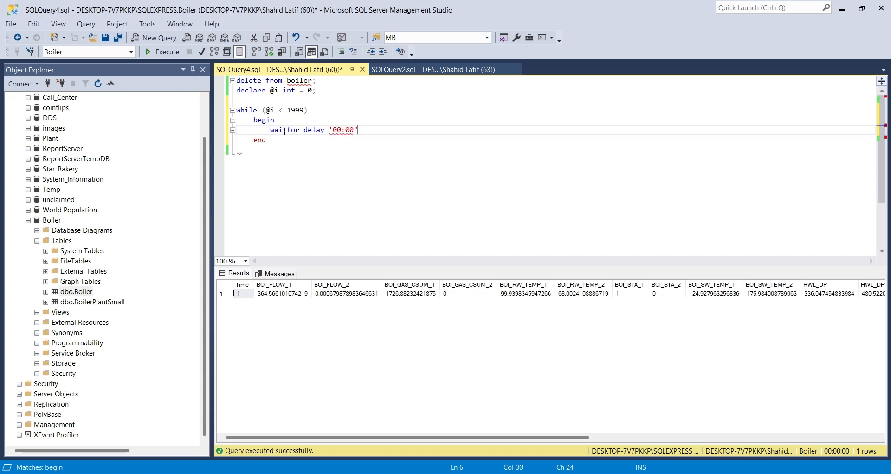
pyautogui.write(":01'")
pyautogui.press('Return')
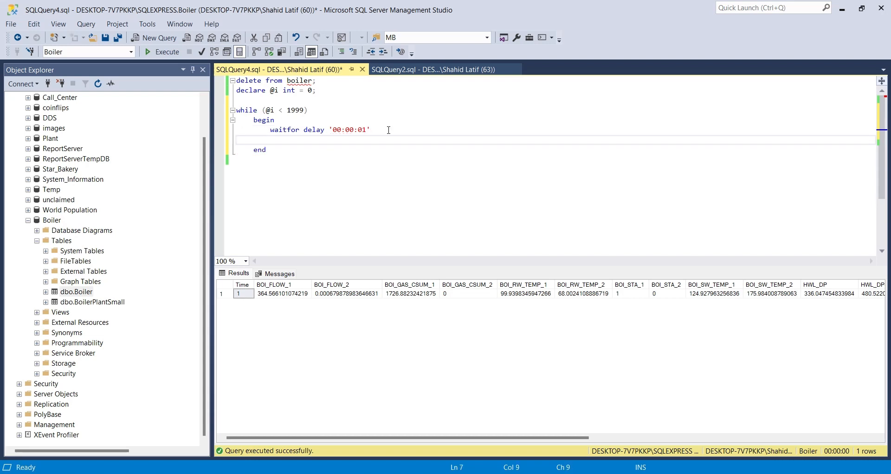
# Add the counter increment "set @i = @i + 1;" before the loop's end, indented one level deeper than the delay line
pyautogui.press('Return')
pyautogui.write('set ')
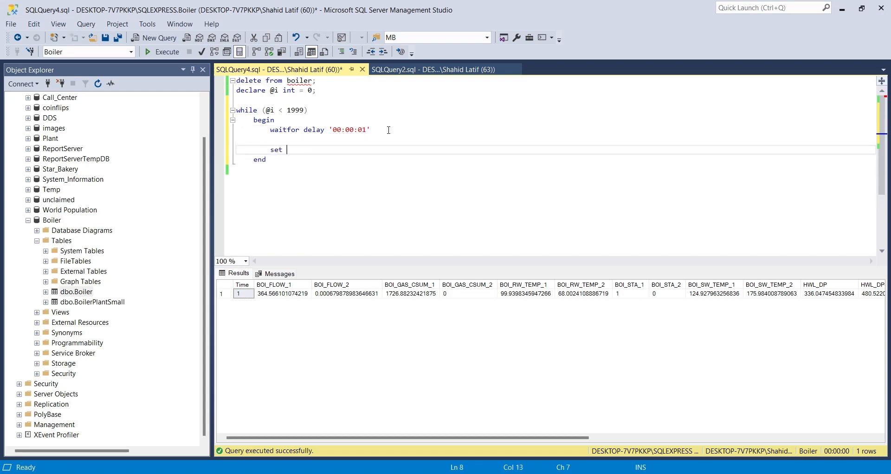
pyautogui.write('@i = @i ')
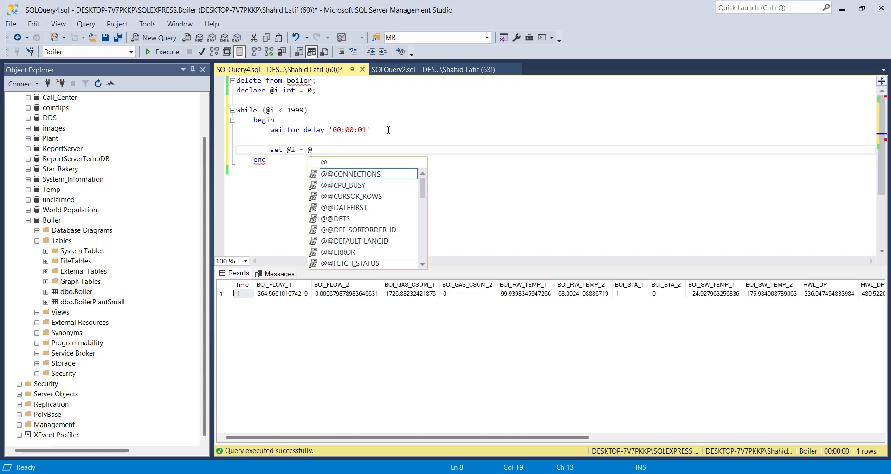
pyautogui.write('+ 1')
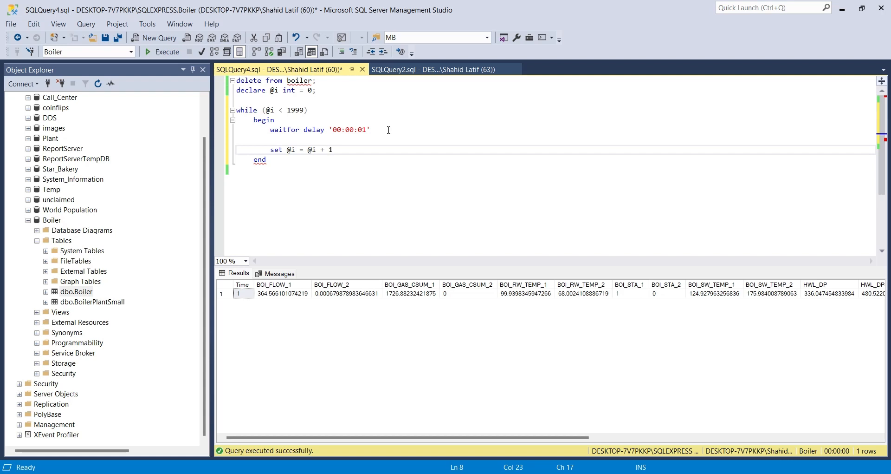
pyautogui.write(';')
pyautogui.click(263, 150)
pyautogui.press('Tab')
# Between the delay and the counter increment, add "insert into boiler select * from BoilerPlantSmall where time = @i;"
pyautogui.click(298, 141)
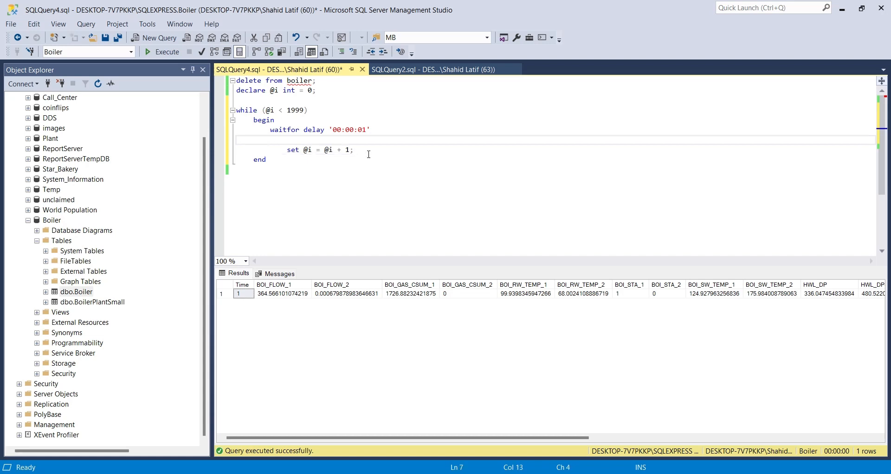
pyautogui.write('insert')
pyautogui.press('BackSpace')
pyautogui.write('rt into')
pyautogui.press('Escape')
pyautogui.write('boiler se')
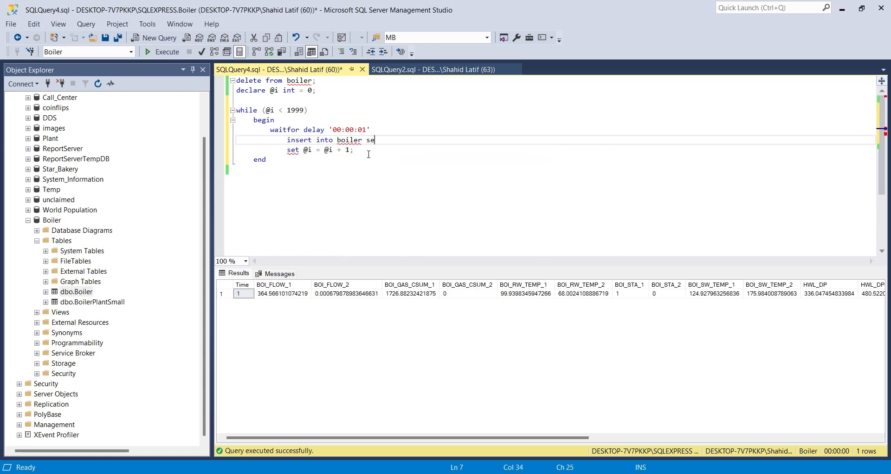
pyautogui.write('lect * from ')
pyautogui.write('boil')
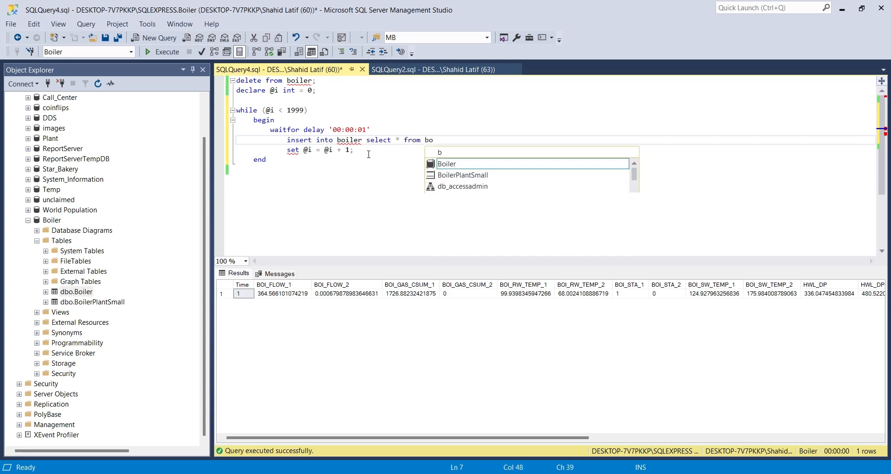
pyautogui.press('Down')
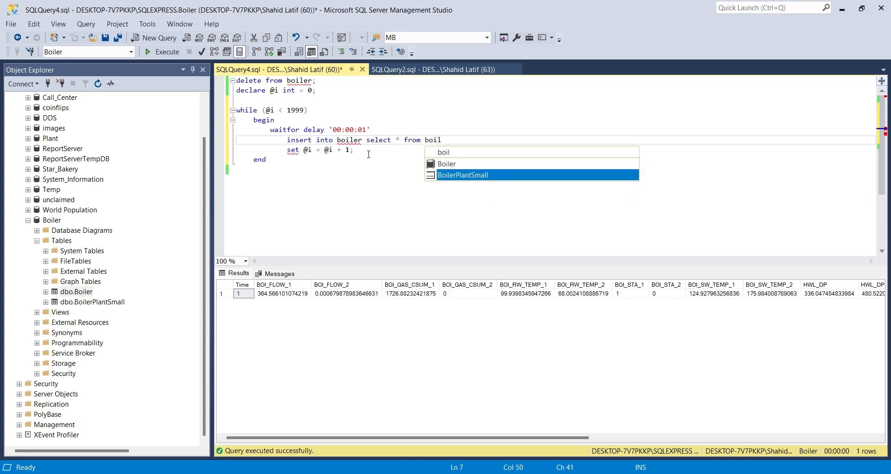
pyautogui.press('Tab')
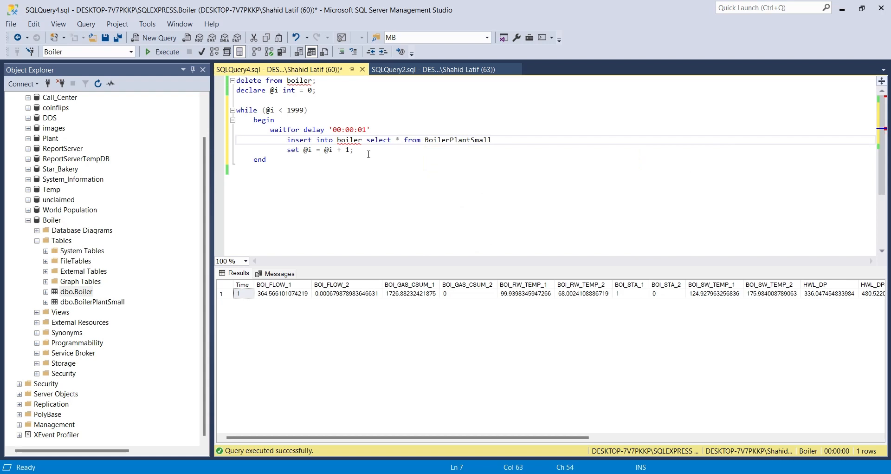
pyautogui.write('where time - = @1')
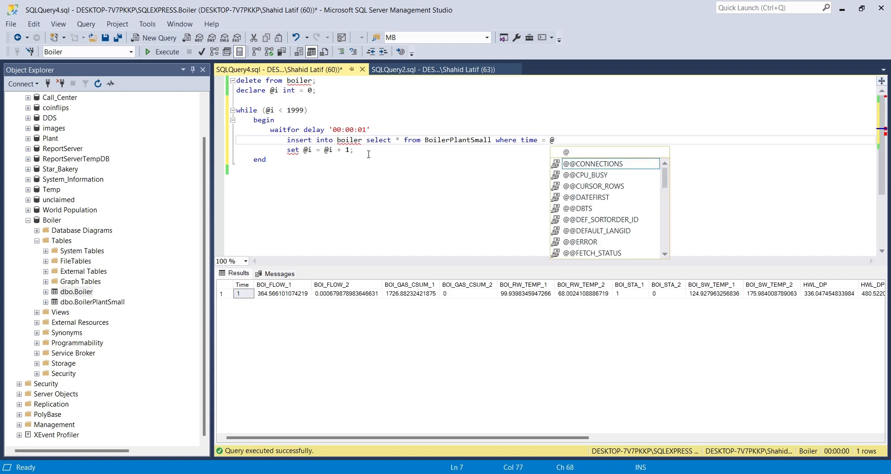
pyautogui.press('BackSpace')
pyautogui.write('i;')
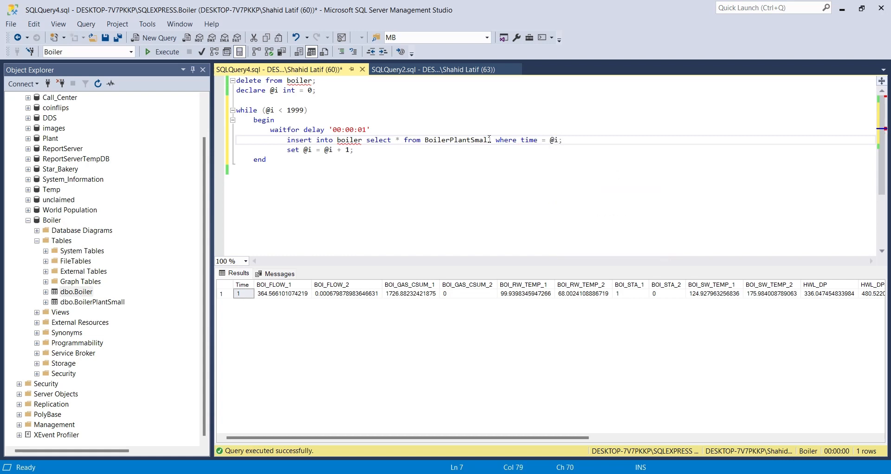
pyautogui.moveTo(558, 139); pyautogui.dragTo(523, 139)
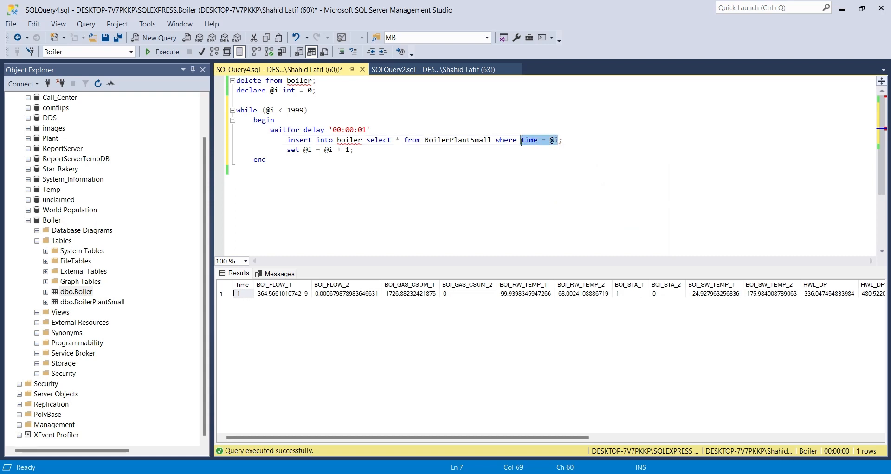
pyautogui.click(567, 140)
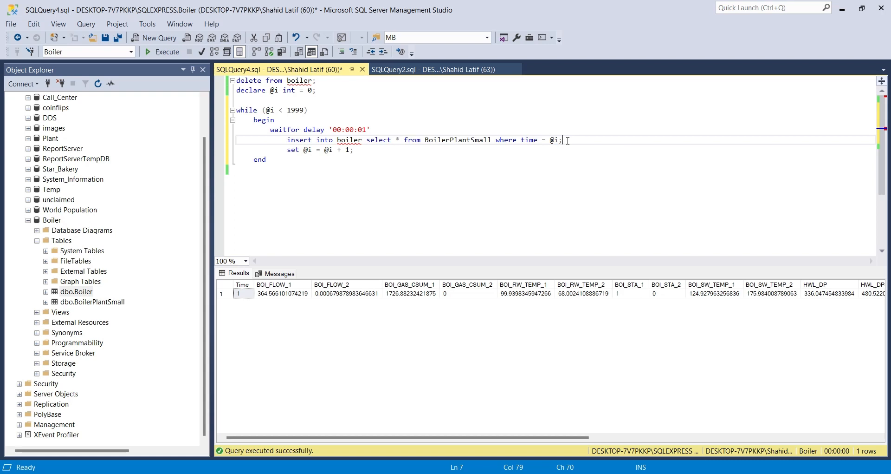
# Move the counter increment "set @i = @i + 1;" above the insert statement inside the loop, and save the query
pyautogui.hotkey('ctrl', 'End')
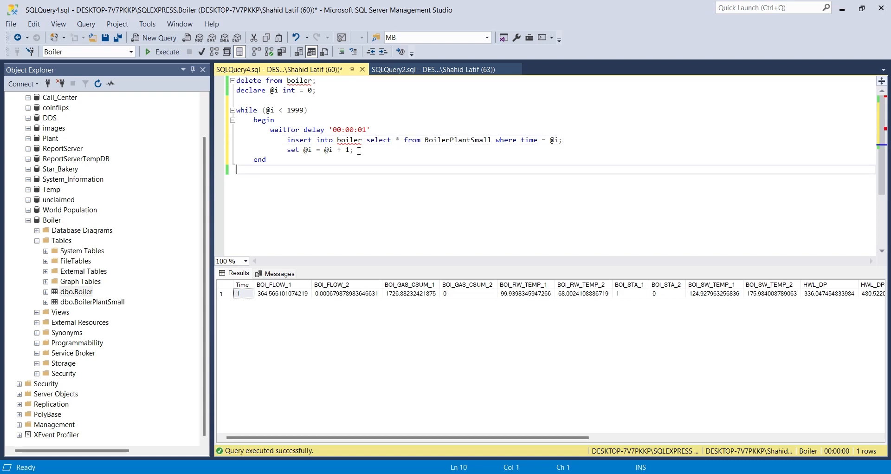
pyautogui.moveTo(359, 151); pyautogui.dragTo(286, 150)
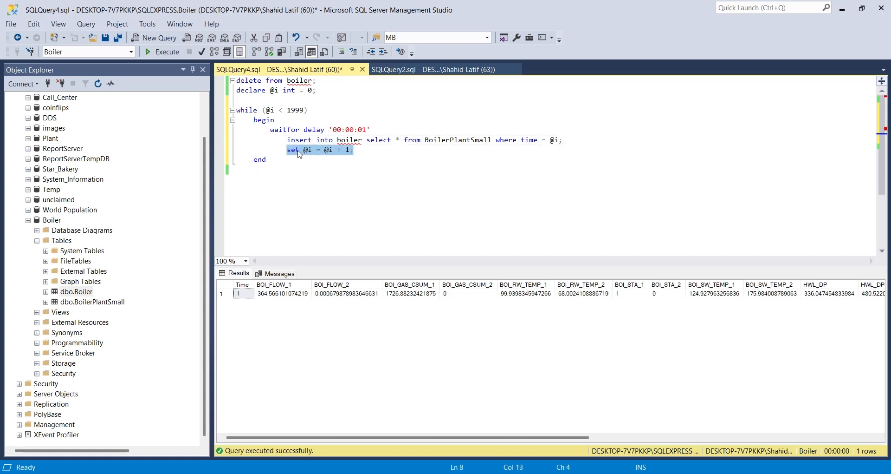
pyautogui.hotkey('ctrl', 'x')
pyautogui.moveTo(594, 153); pyautogui.dragTo(584, 144)
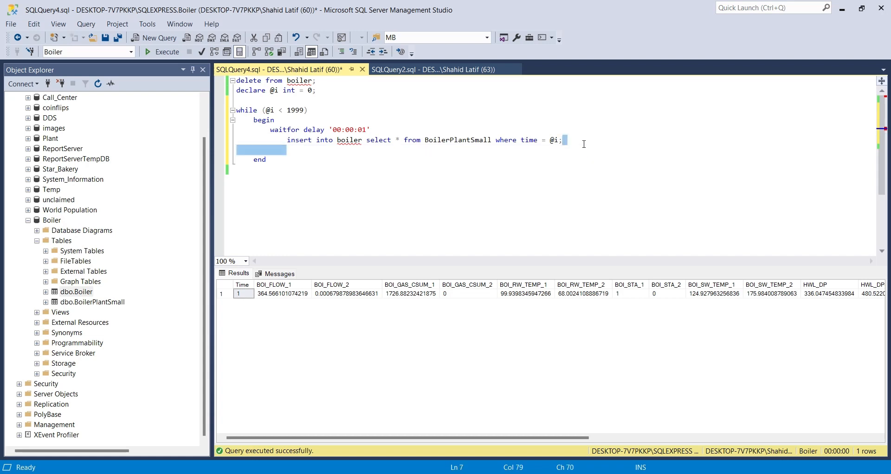
pyautogui.press('Delete')
pyautogui.press('Up')
pyautogui.press('Return')
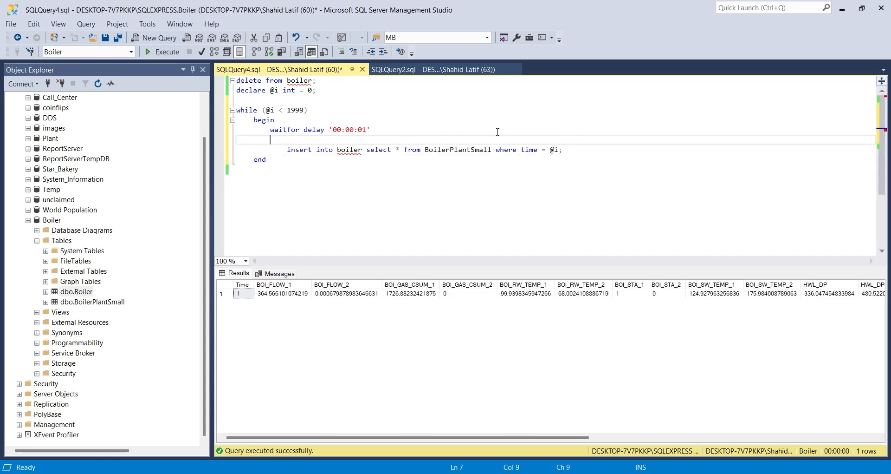
pyautogui.press('Tab')
pyautogui.hotkey('ctrl', 'v')
pyautogui.hotkey('ctrl', 's')
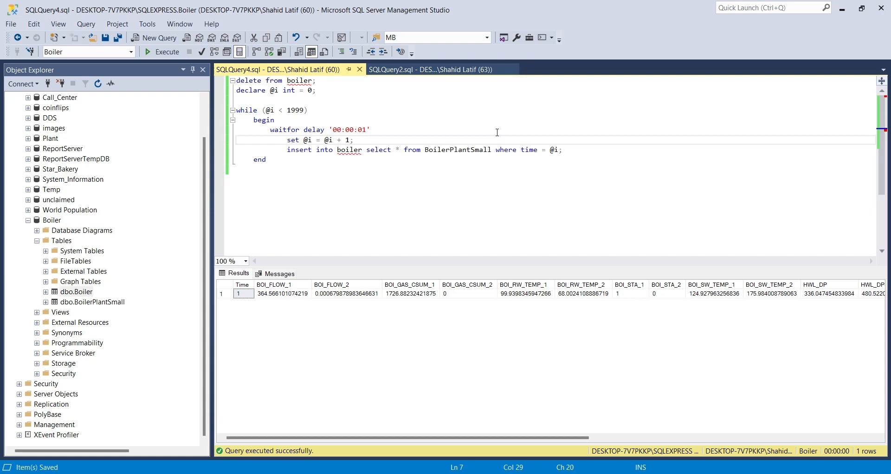
# Add "select * from boiler;" after the insert statement inside the loop and execute the script
pyautogui.click(573, 150)
pyautogui.press('Return')
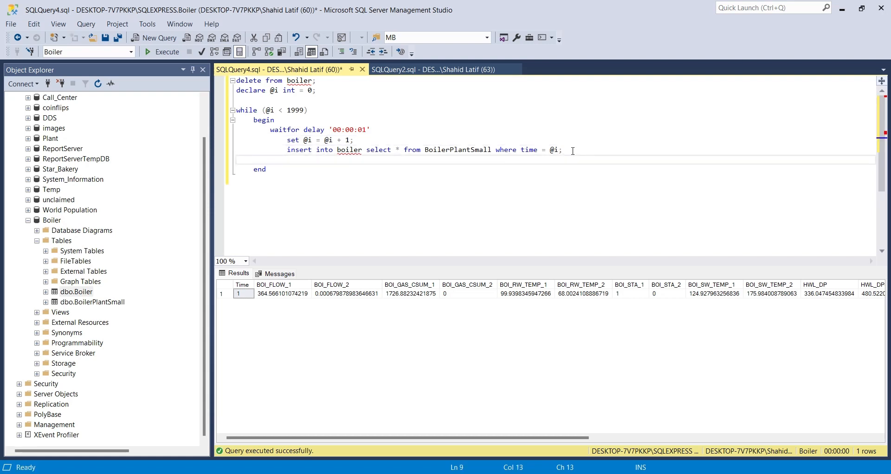
pyautogui.write('select * from boiler;')
pyautogui.click(168, 54)
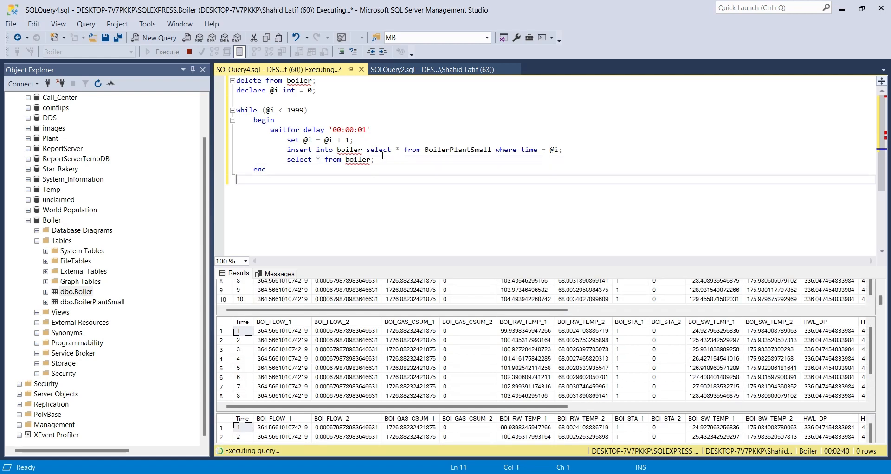
# Remove the "select * from boiler;" line from the loop, leaving the query running
pyautogui.moveTo(544, 159); pyautogui.dragTo(223, 162)
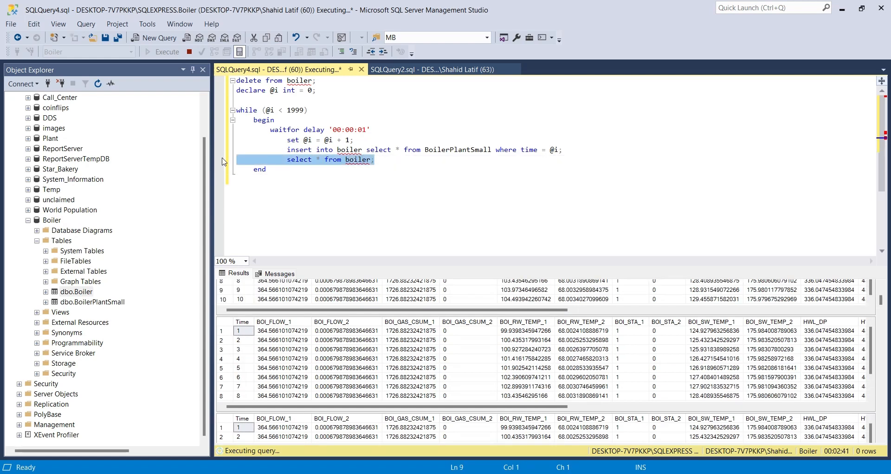
pyautogui.press('BackSpace')
pyautogui.press('BackSpace')
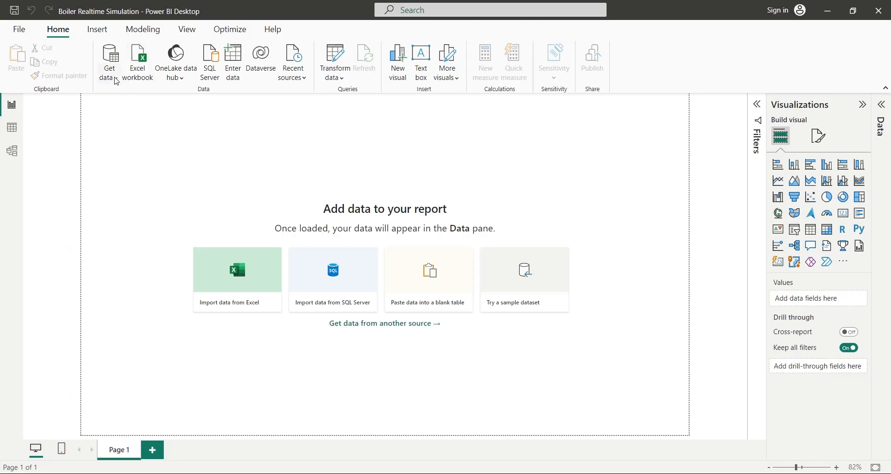
pyautogui.click(114, 79)
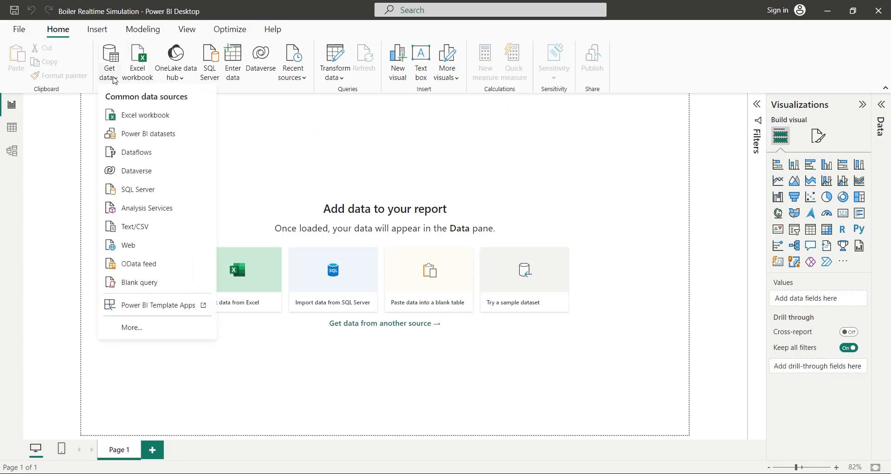
pyautogui.click(129, 190)
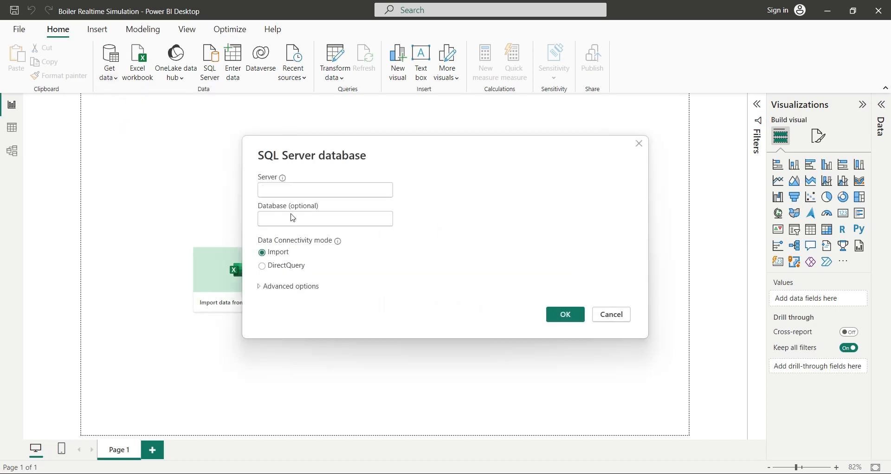
pyautogui.hotkey('alt', 'Tab')
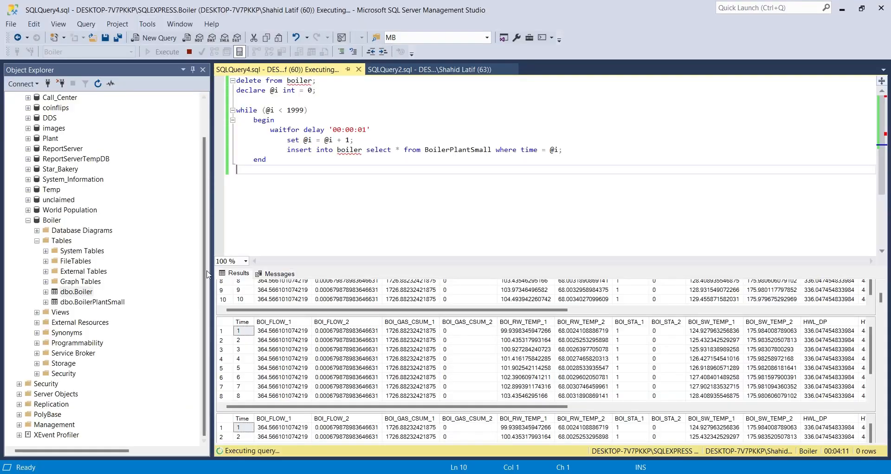
pyautogui.scroll(2, 92, 186)
pyautogui.rightClick(79, 100)
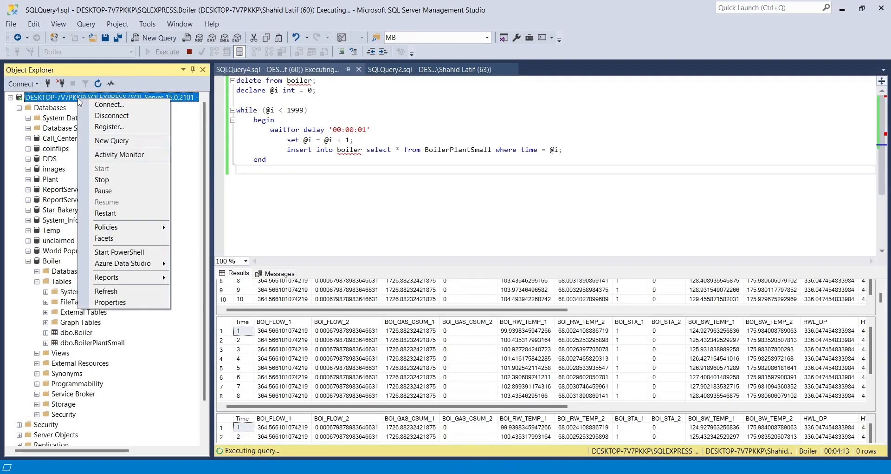
pyautogui.click(109, 104)
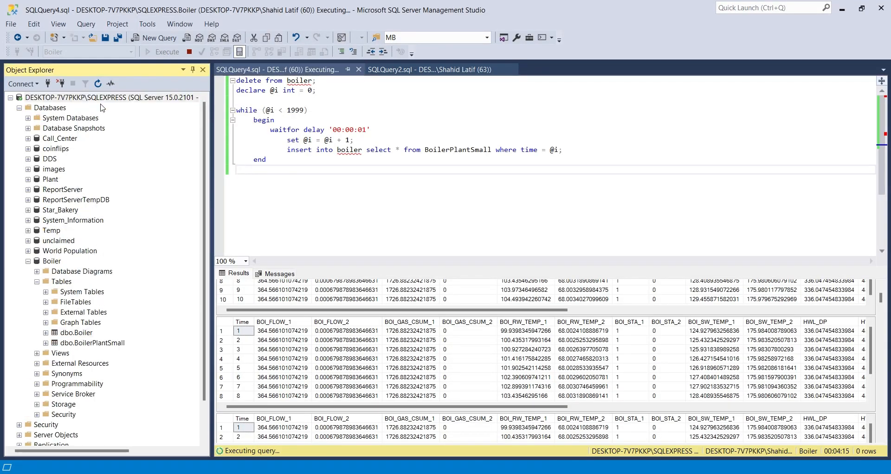
pyautogui.click(510, 172)
pyautogui.moveTo(510, 171); pyautogui.dragTo(338, 174)
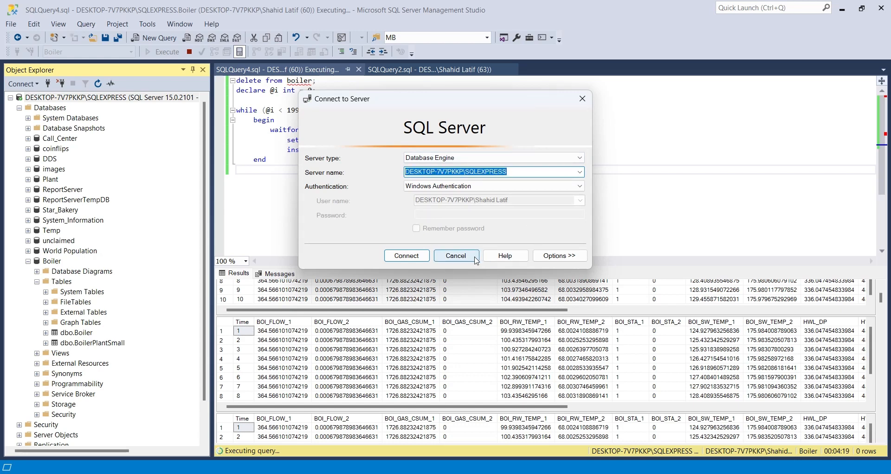
pyautogui.click(456, 255)
# Back in Power BI Desktop, connect to server DESKTOP-7V7PKKP\SQLEXPRESS and database Boiler using DirectQuery mode
pyautogui.hotkey('alt', 'Tab')
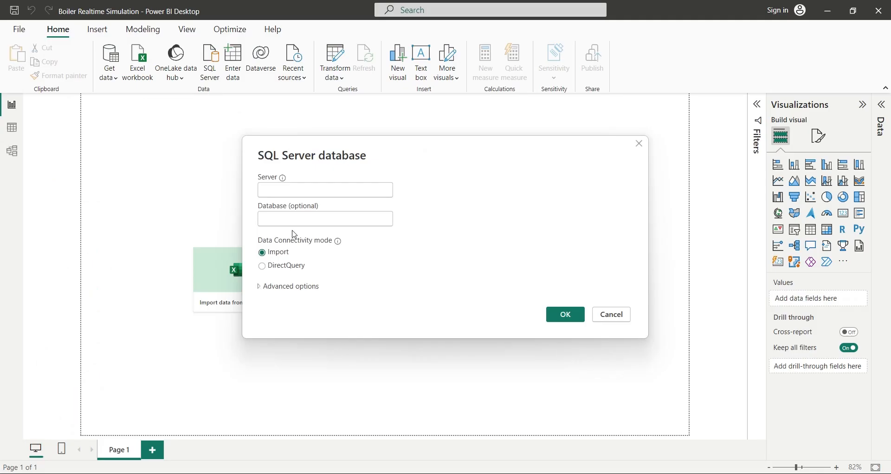
pyautogui.click(289, 193)
pyautogui.hotkey('ctrl', 'v')
pyautogui.click(292, 223)
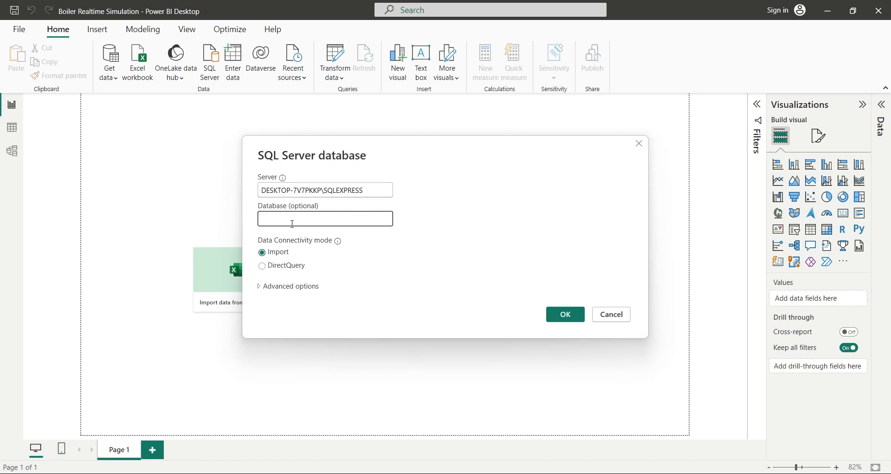
pyautogui.write('Boiler')
pyautogui.click(281, 269)
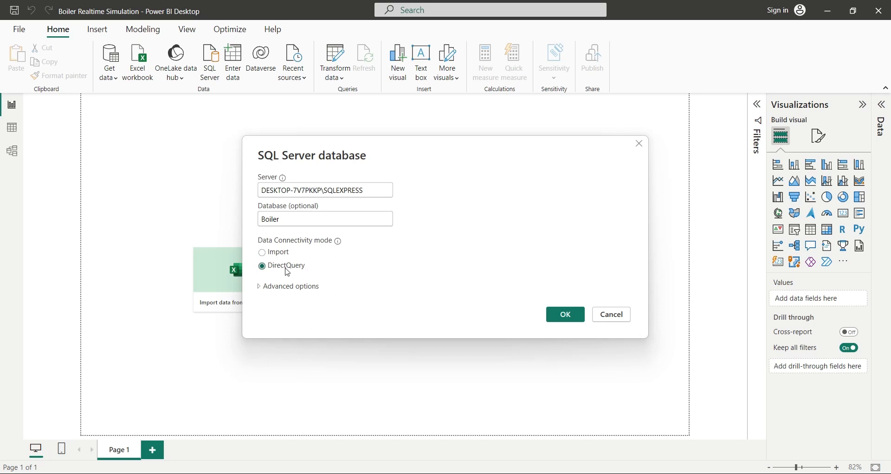
pyautogui.click(560, 320)
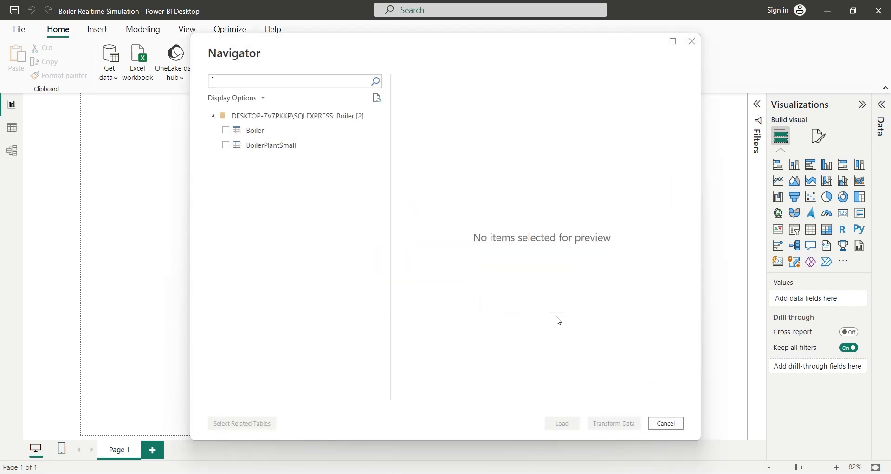
# Preview the Boiler table, load it into the report, and look through its fields
pyautogui.click(227, 131)
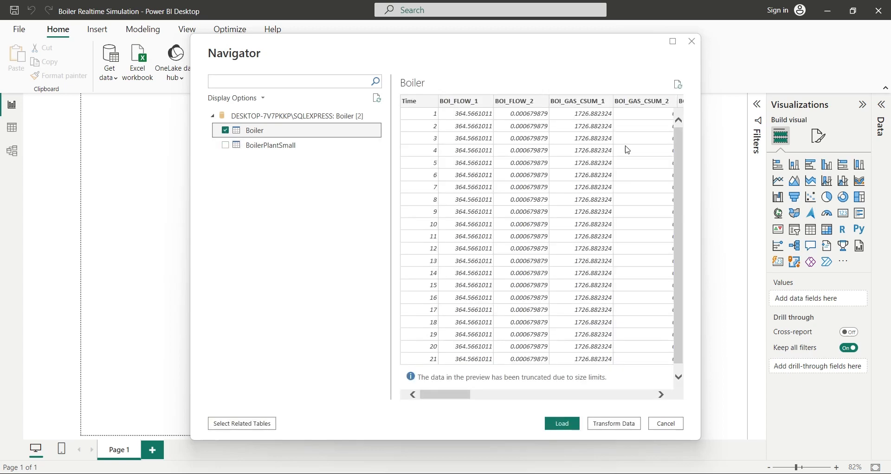
pyautogui.moveTo(677, 130); pyautogui.dragTo(680, 148)
pyautogui.scroll(1, 678, 205)
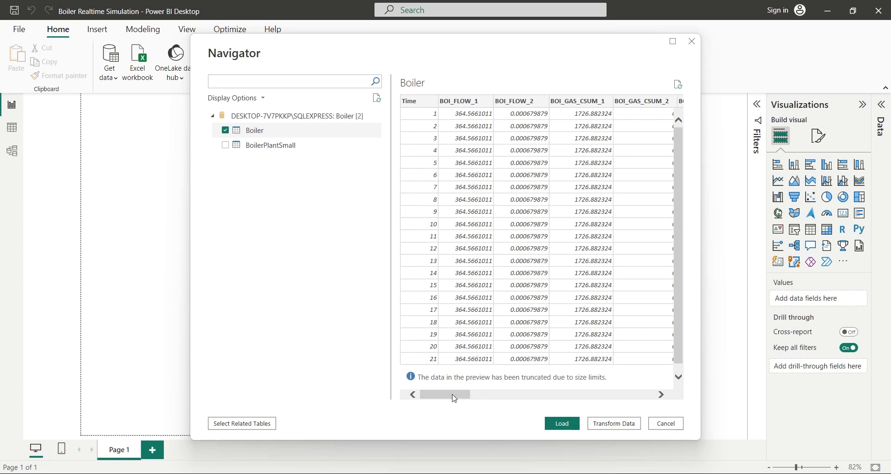
pyautogui.moveTo(455, 394); pyautogui.dragTo(397, 392)
pyautogui.click(562, 423)
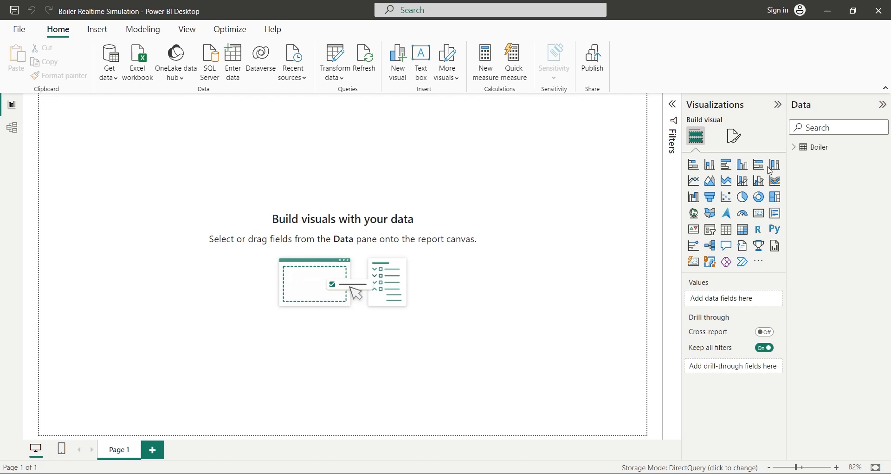
pyautogui.click(795, 147)
pyautogui.scroll(-1, 813, 303)
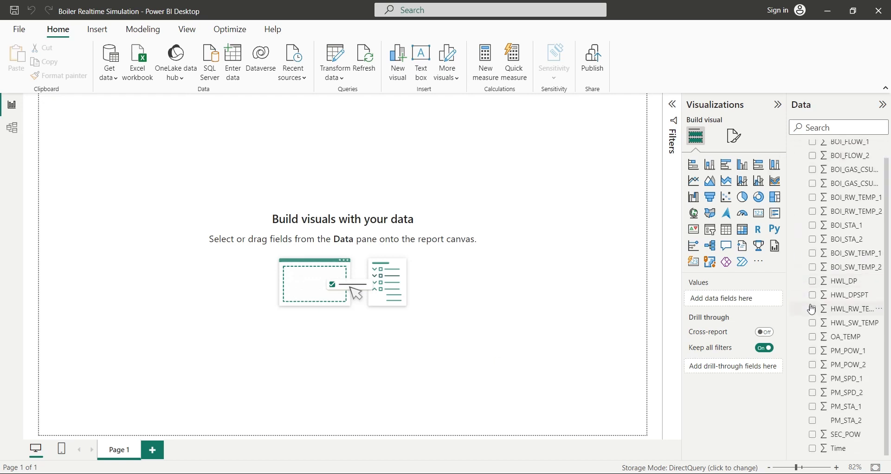
pyautogui.scroll(1, 812, 302)
pyautogui.scroll(-1, 812, 303)
pyautogui.scroll(1, 813, 303)
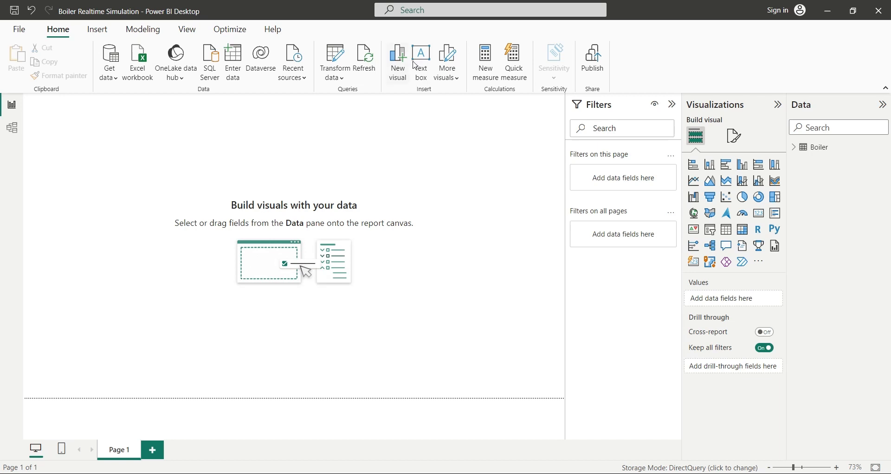
# Add a text box reading "Boiler Plant Realtime Simulation" to the report page and set its font size to 32
pyautogui.click(416, 65)
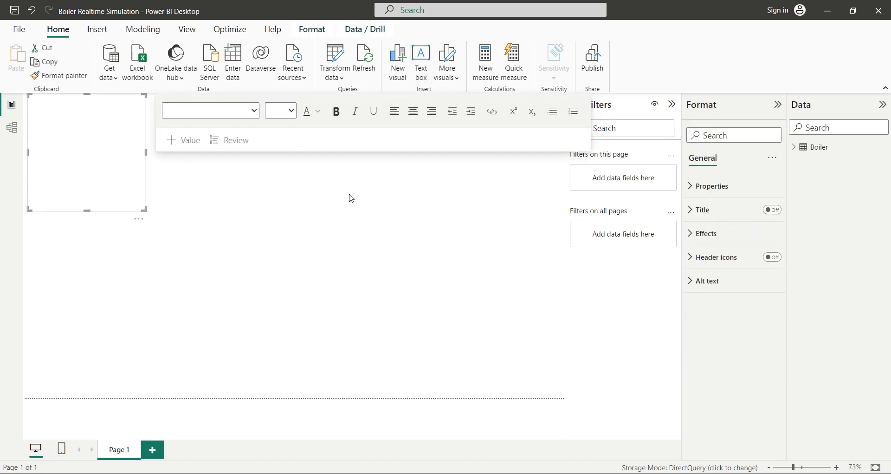
pyautogui.write('Boiler')
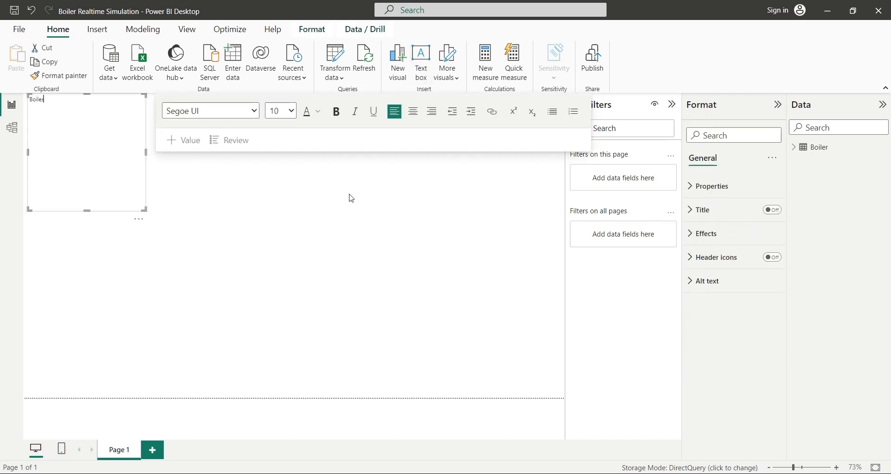
pyautogui.write(' Plant Realtime Simulation')
pyautogui.hotkey('ctrl', 'a')
pyautogui.click(292, 110)
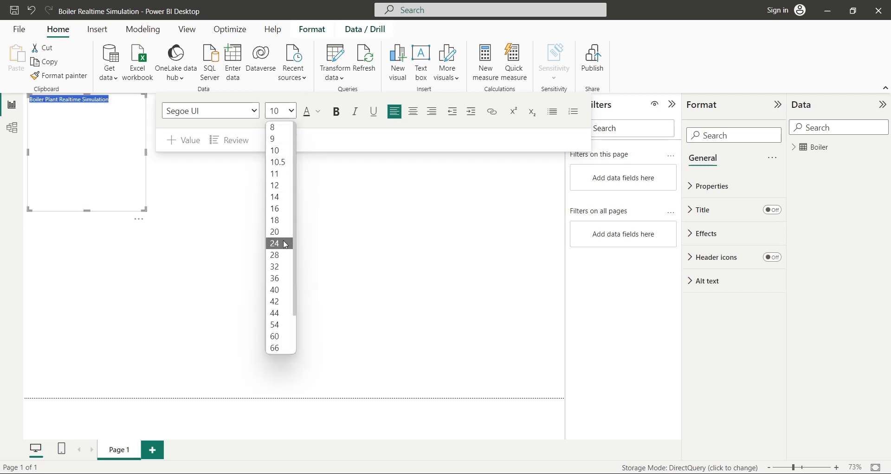
pyautogui.click(282, 266)
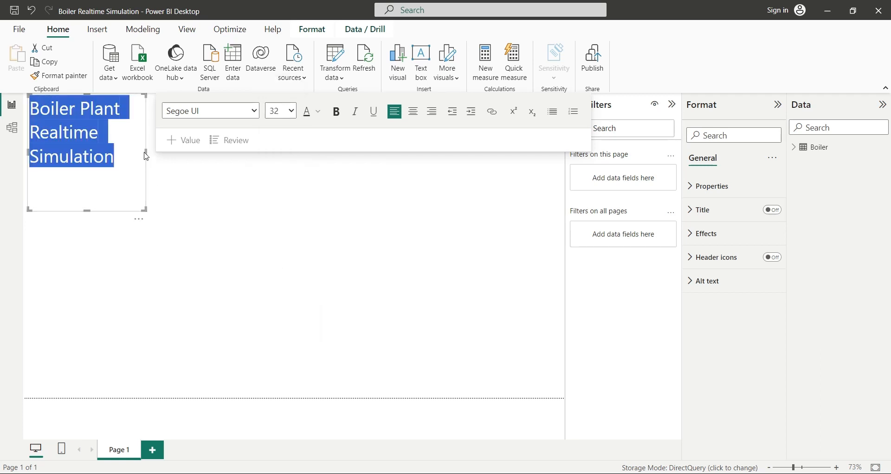
# Stretch the title text box across the full page width, reduce it to one line high, and make the title bold
pyautogui.moveTo(147, 155); pyautogui.dragTo(564, 154)
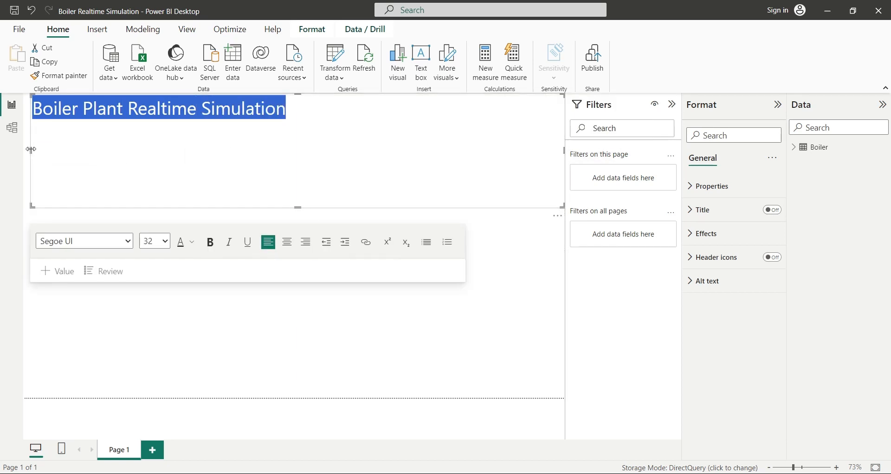
pyautogui.moveTo(31, 149); pyautogui.dragTo(24, 149)
pyautogui.moveTo(292, 207); pyautogui.dragTo(284, 129)
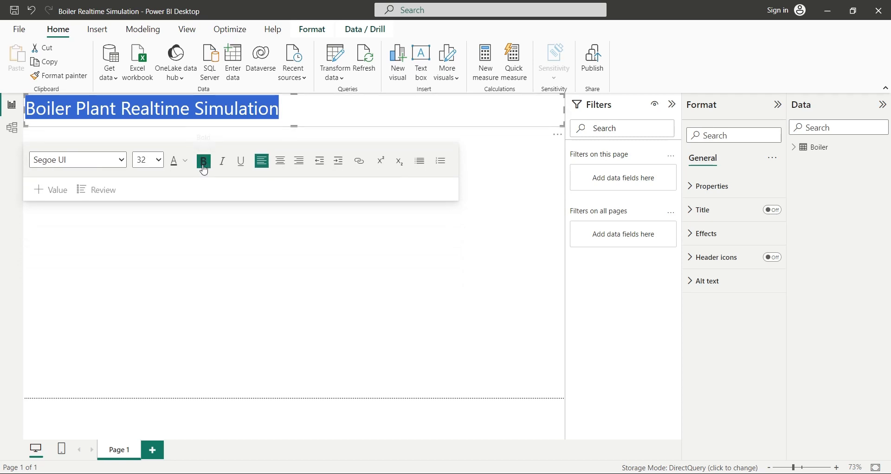
pyautogui.click(203, 161)
pyautogui.click(271, 243)
pyautogui.click(294, 123)
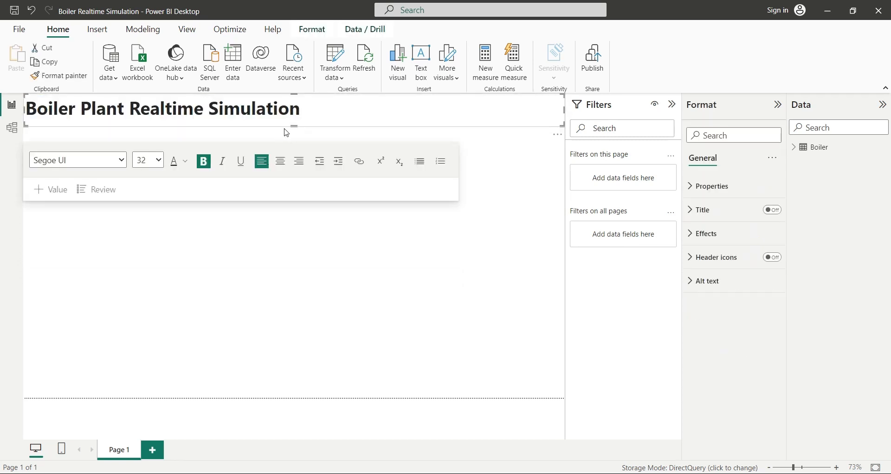
pyautogui.click(448, 239)
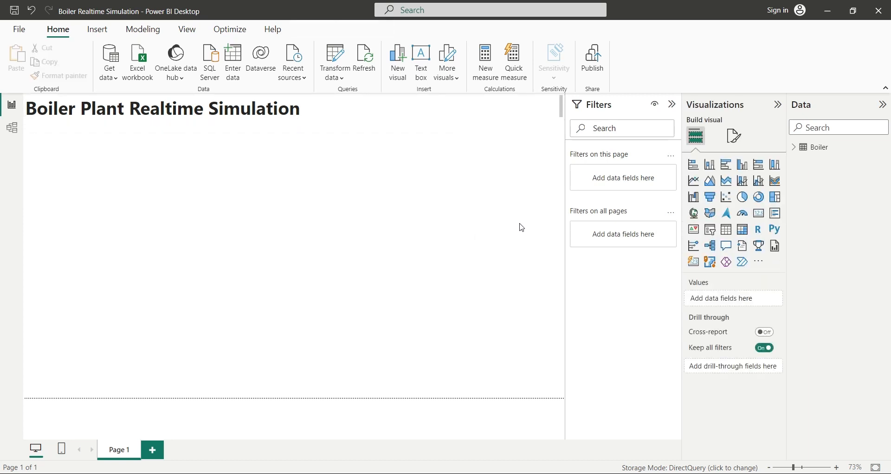
# Add a gauge visual showing the sum of BOI_FLOW_1 from the Boiler table
pyautogui.click(795, 147)
pyautogui.click(834, 162)
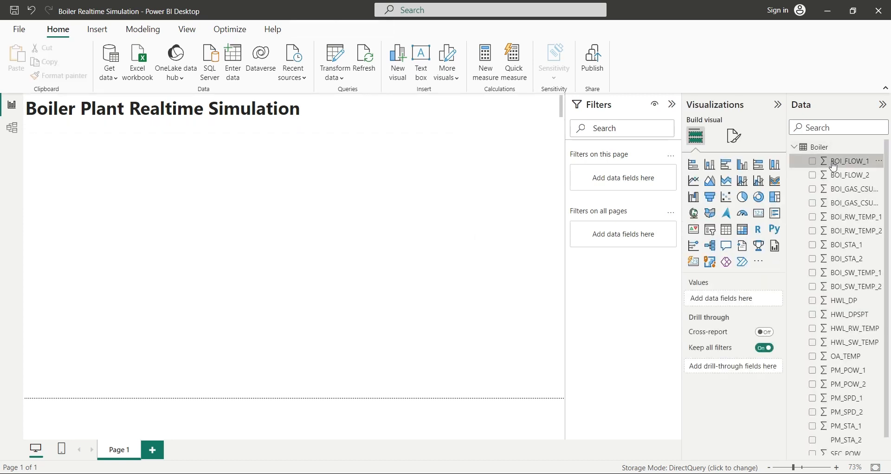
pyautogui.click(813, 162)
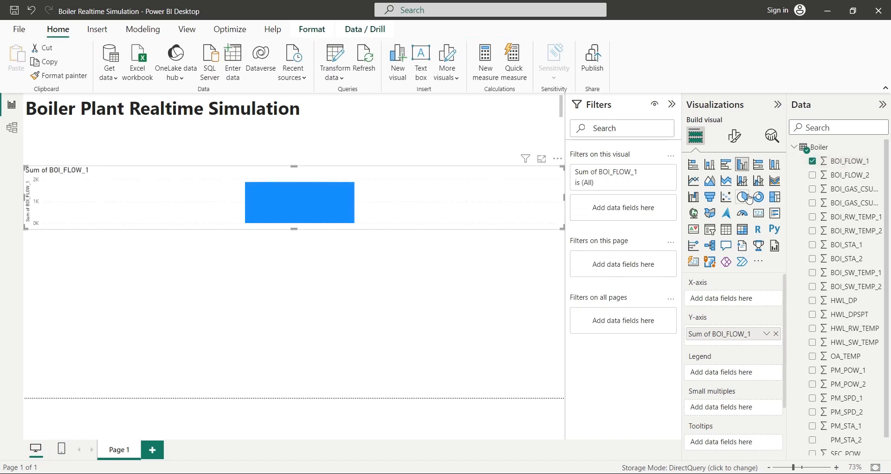
pyautogui.click(747, 218)
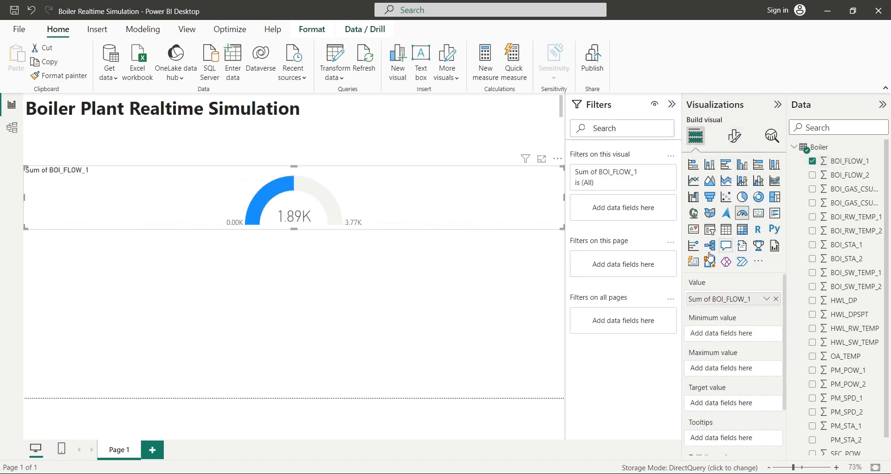
# Resize the gauge to 256 wide and 160 high, and move it up directly beneath the page title
pyautogui.click(735, 136)
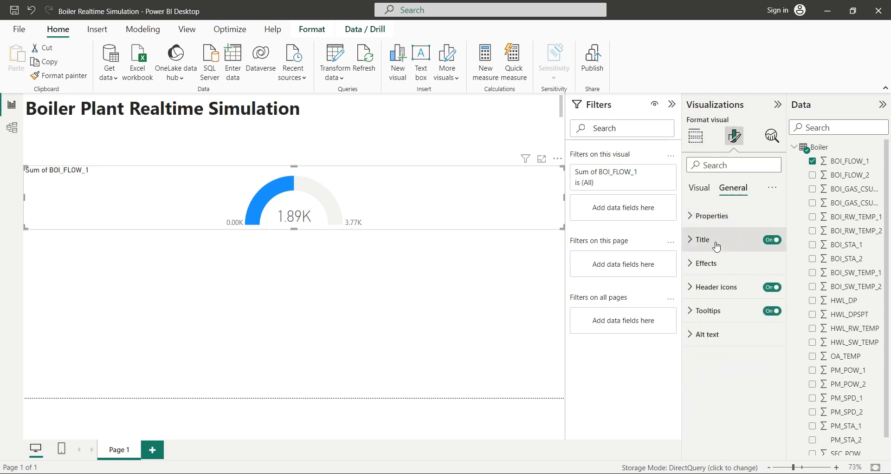
pyautogui.click(710, 215)
pyautogui.doubleClick(714, 302)
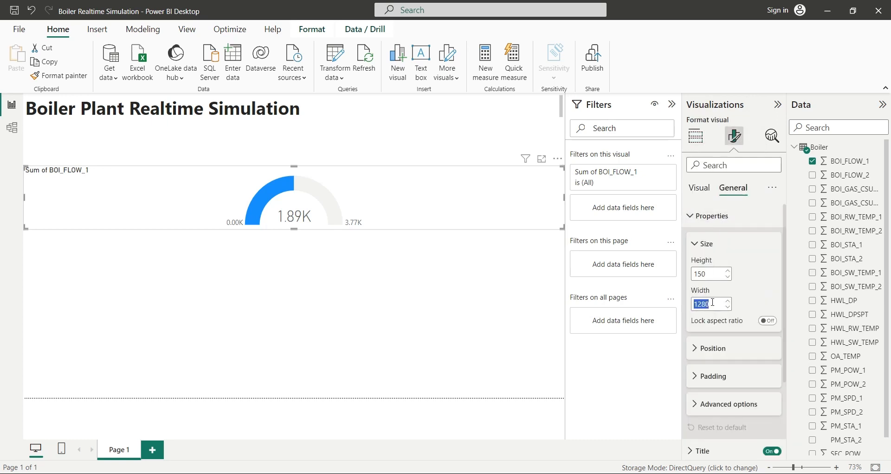
pyautogui.write('256')
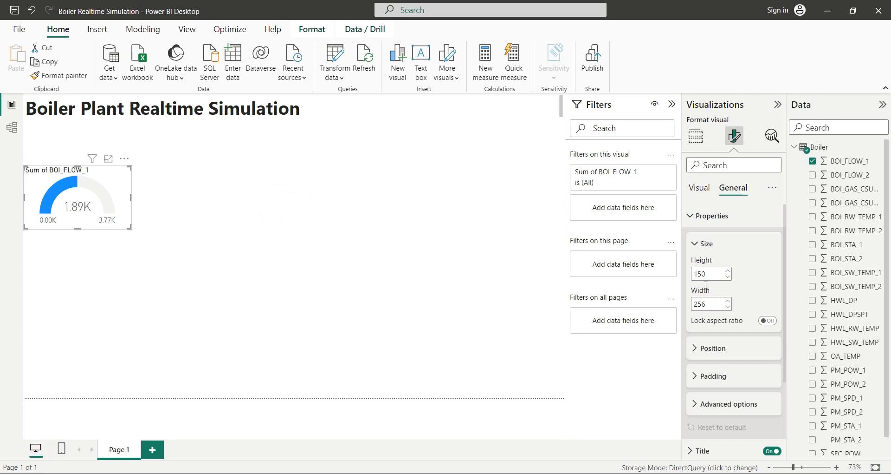
pyautogui.doubleClick(700, 274)
pyautogui.click(697, 273)
pyautogui.press('Delete')
pyautogui.write('6')
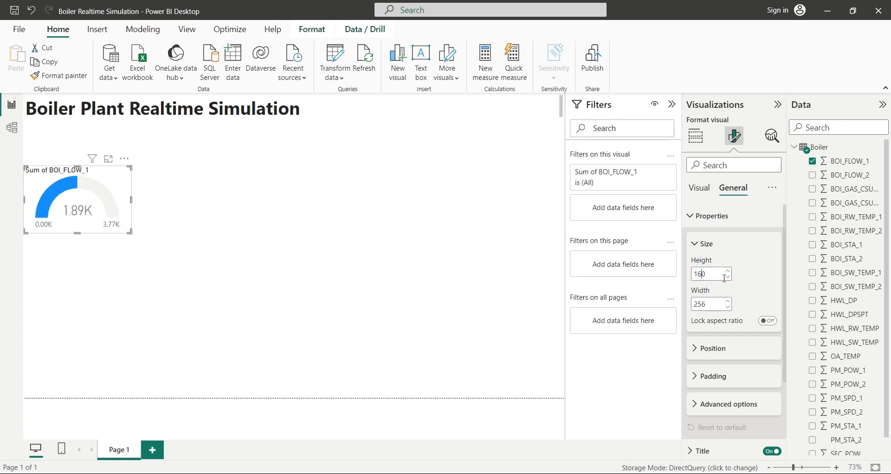
pyautogui.moveTo(109, 176); pyautogui.dragTo(100, 135)
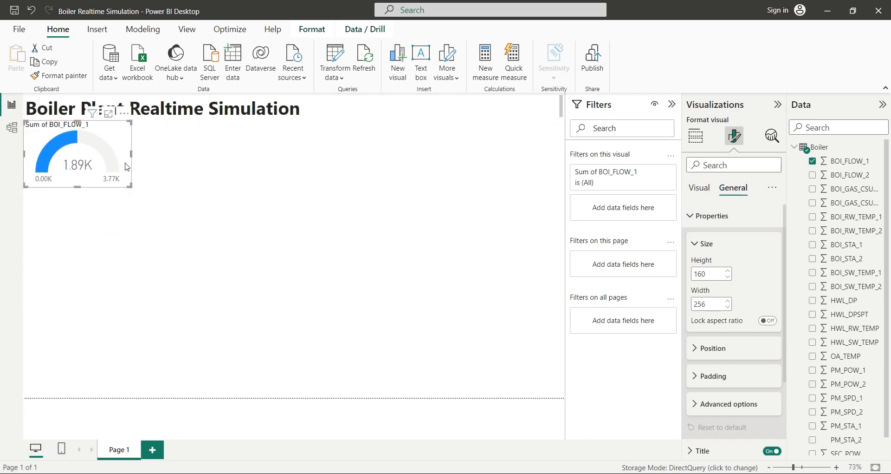
# Switch to Definitions.csv in Excel and copy the text "Water Flow Rate" from cell C2
pyautogui.moveTo(147, 473)
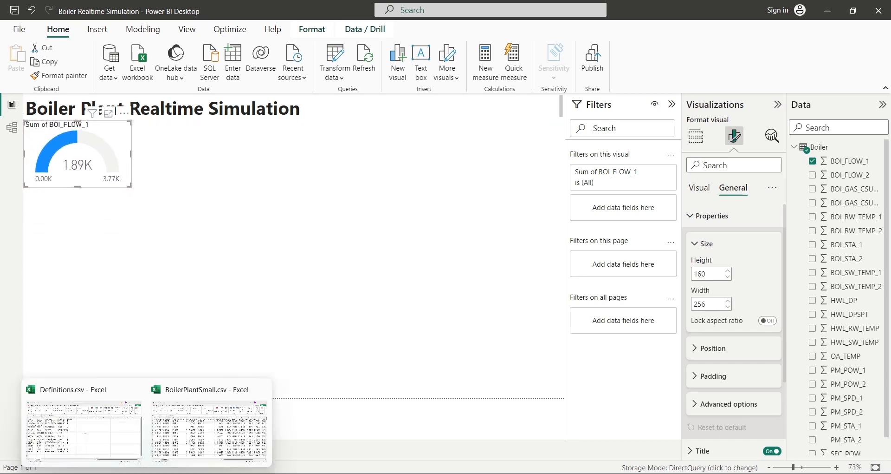
pyautogui.click(126, 435)
pyautogui.moveTo(209, 115); pyautogui.dragTo(151, 114)
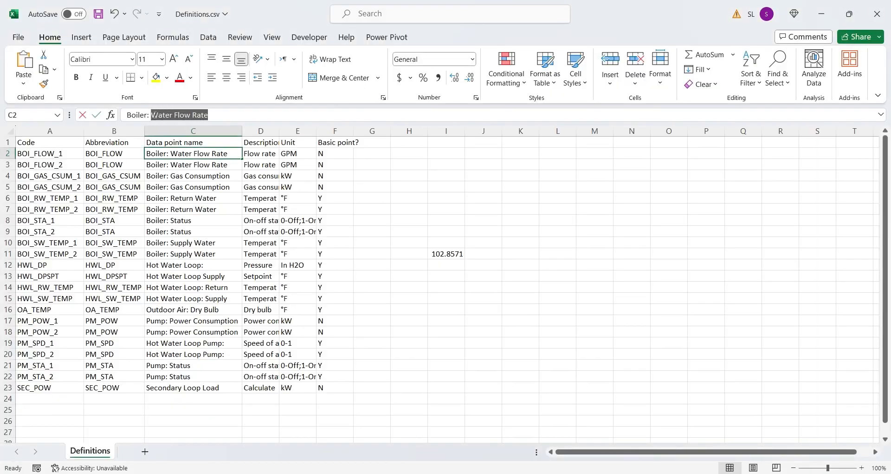
pyautogui.hotkey('ctrl', 'c')
# Back in Power BI Desktop, rename the gauge's BOI_FLOW_1 value field to "Water Flow Rate" using the copied text
pyautogui.click(199, 473)
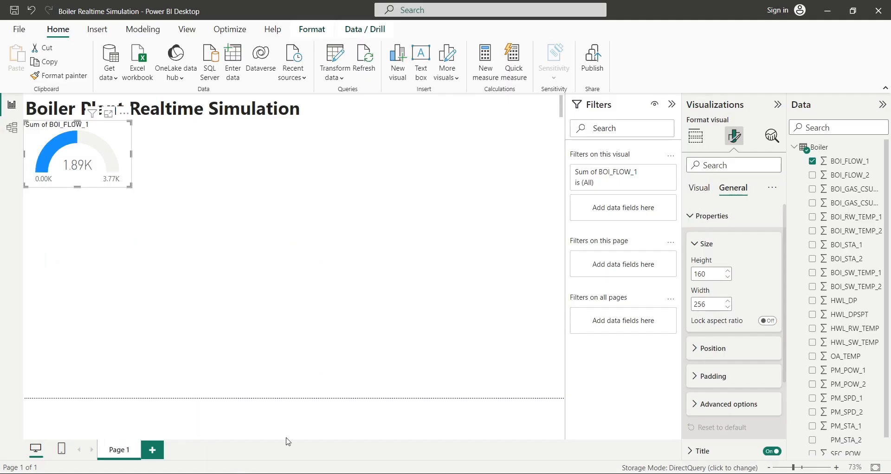
pyautogui.click(700, 188)
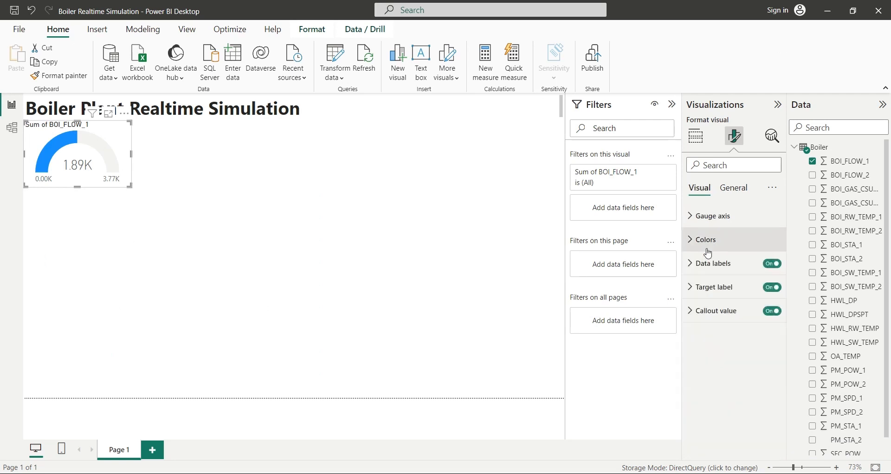
pyautogui.click(696, 135)
pyautogui.doubleClick(721, 301)
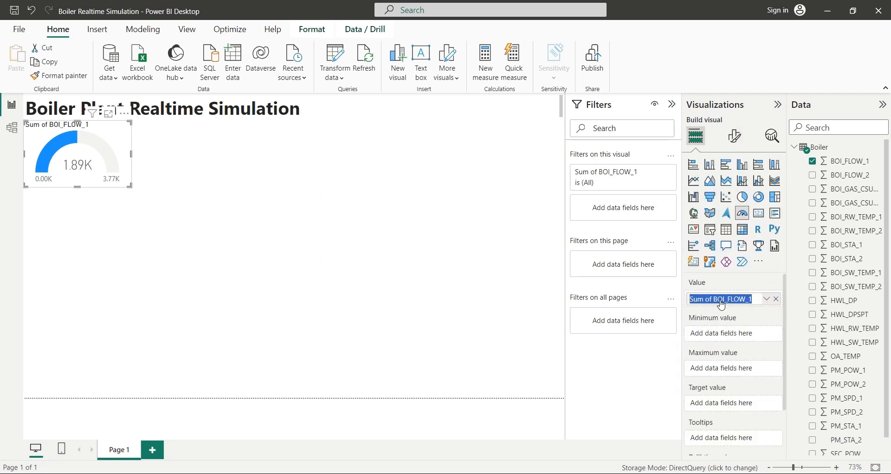
pyautogui.hotkey('ctrl', 'v')
pyautogui.click(704, 277)
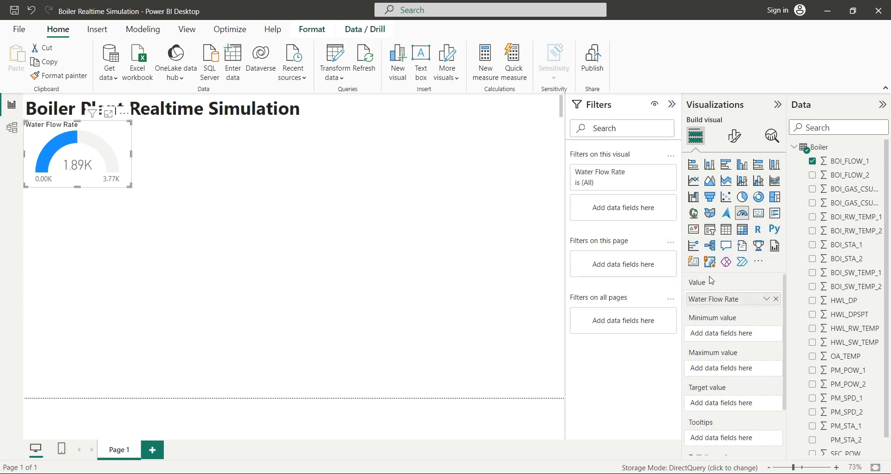
# Add the Time field as a filter on the gauge and set its filter type to Top N
pyautogui.scroll(-1, 840, 371)
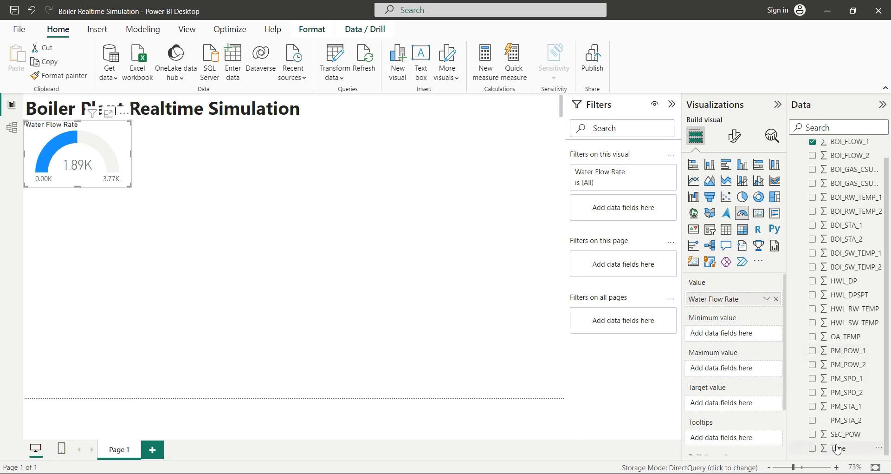
pyautogui.moveTo(837, 448); pyautogui.dragTo(635, 206)
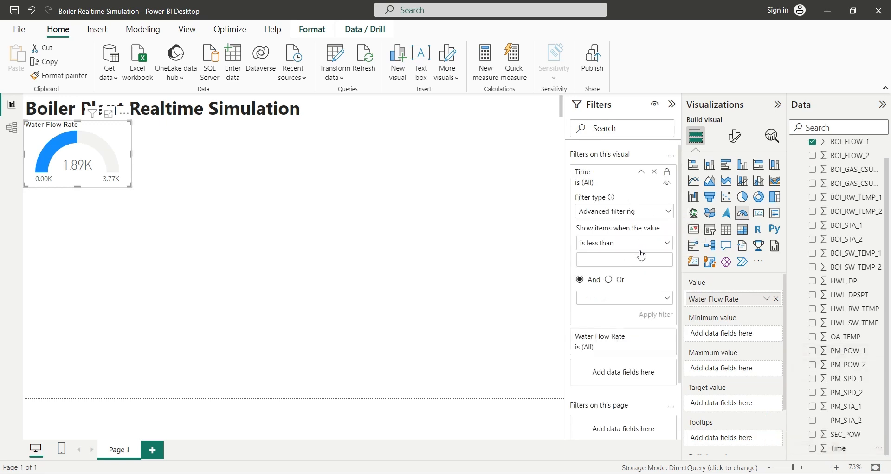
pyautogui.click(661, 243)
pyautogui.click(642, 210)
pyautogui.click(640, 216)
pyautogui.click(641, 217)
pyautogui.click(632, 255)
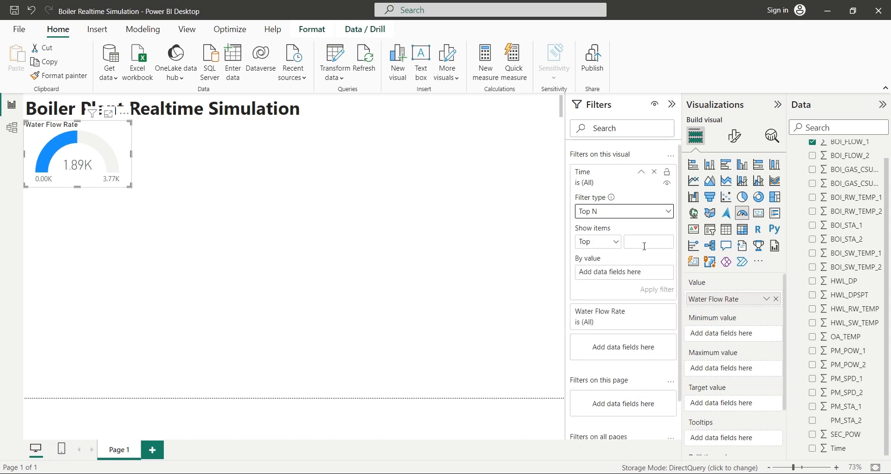
# Set the gauge's Time filter to show the top 1 item by Sum of Time and apply it
pyautogui.click(644, 246)
pyautogui.moveTo(838, 448); pyautogui.dragTo(627, 267)
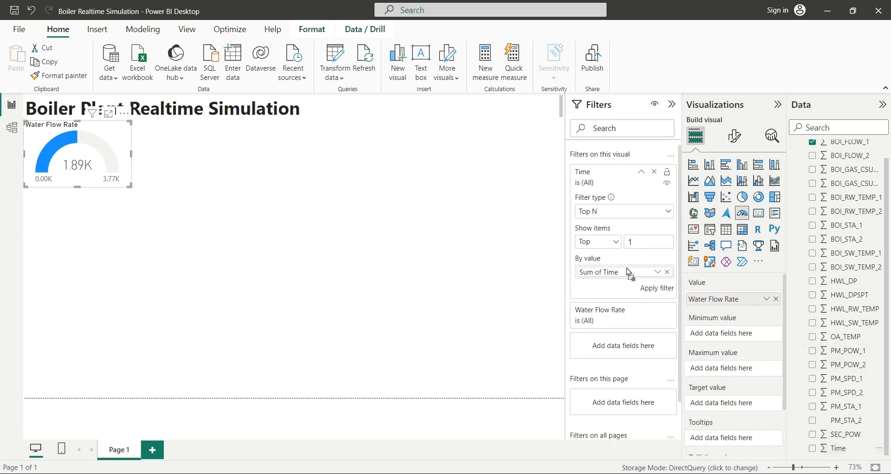
pyautogui.click(655, 272)
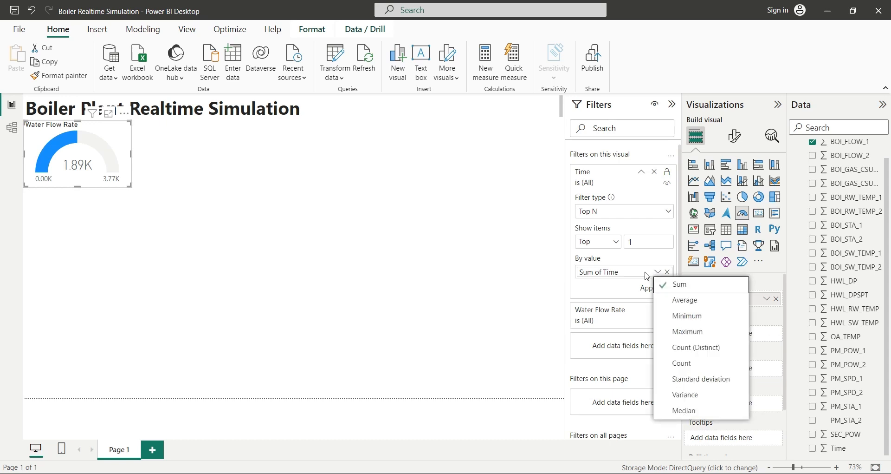
pyautogui.click(616, 288)
pyautogui.click(651, 289)
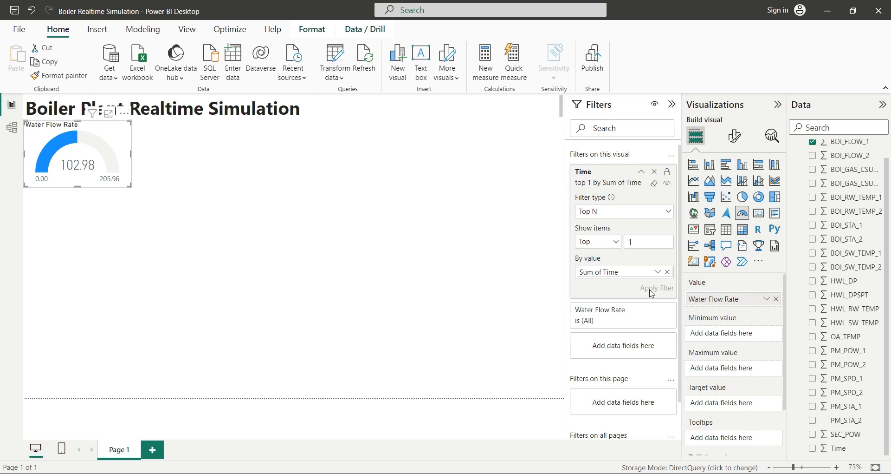
pyautogui.click(493, 260)
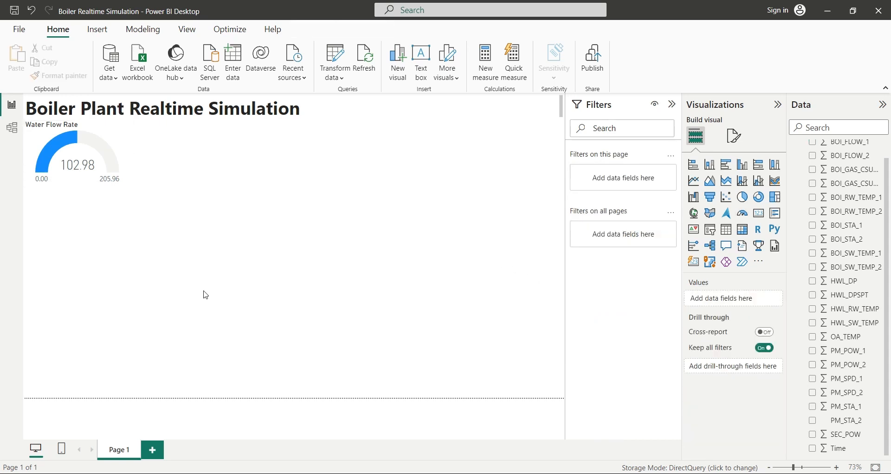
# Check the minimum and maximum of the BOI_FLOW_1 column in BoilerPlantSmall.csv in Excel, and return to the Power BI report
pyautogui.click(191, 444)
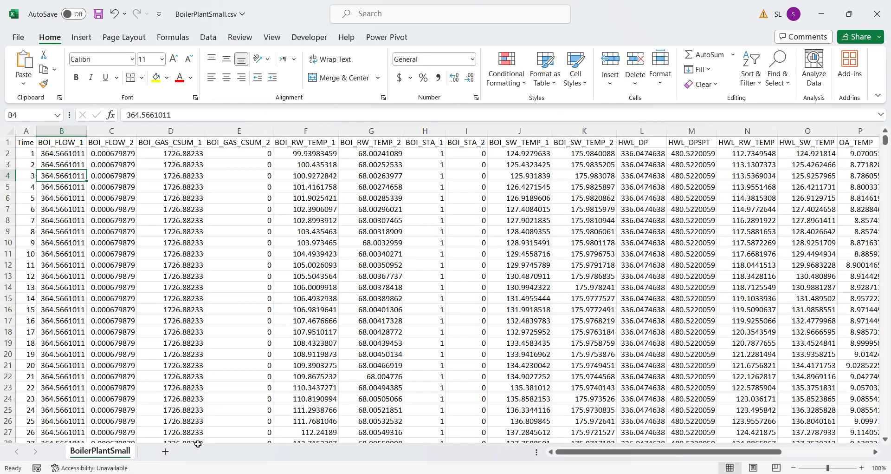
pyautogui.click(65, 131)
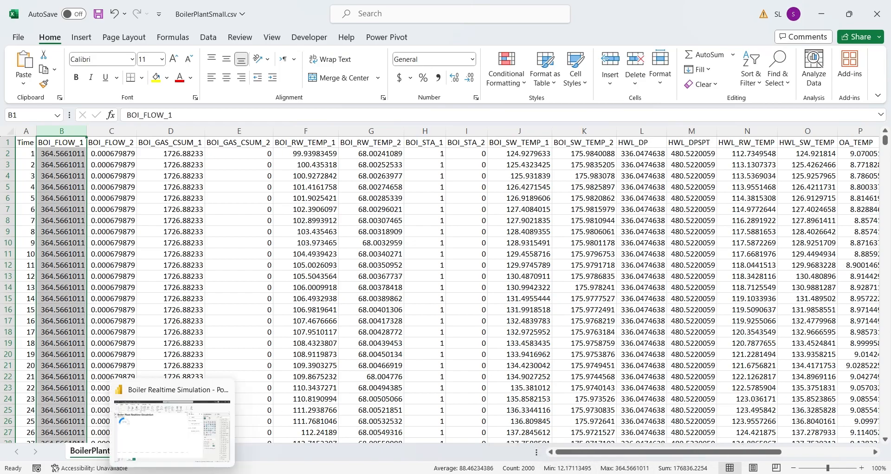
pyautogui.click(174, 437)
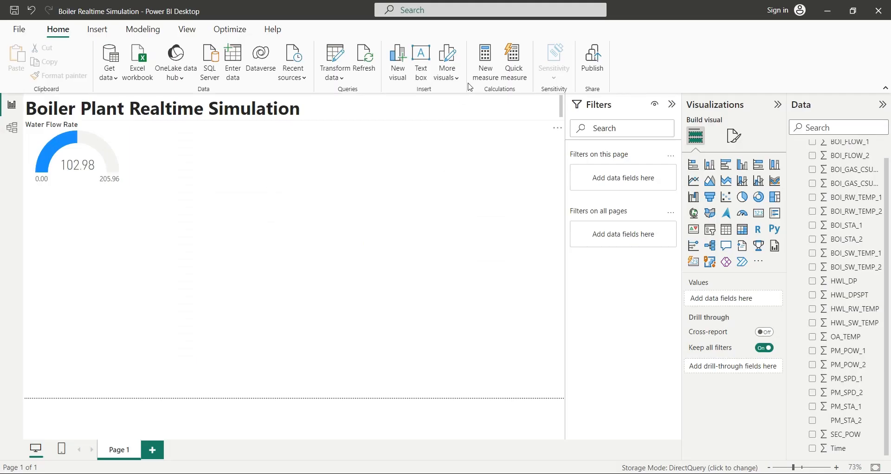
# Create two measures in the Boiler table, M0 = 0 and M400 = 400
pyautogui.click(486, 74)
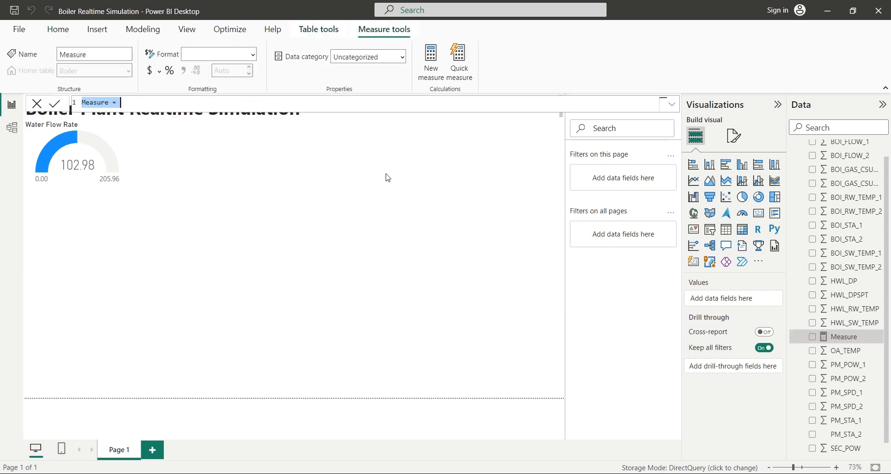
pyautogui.write('M')
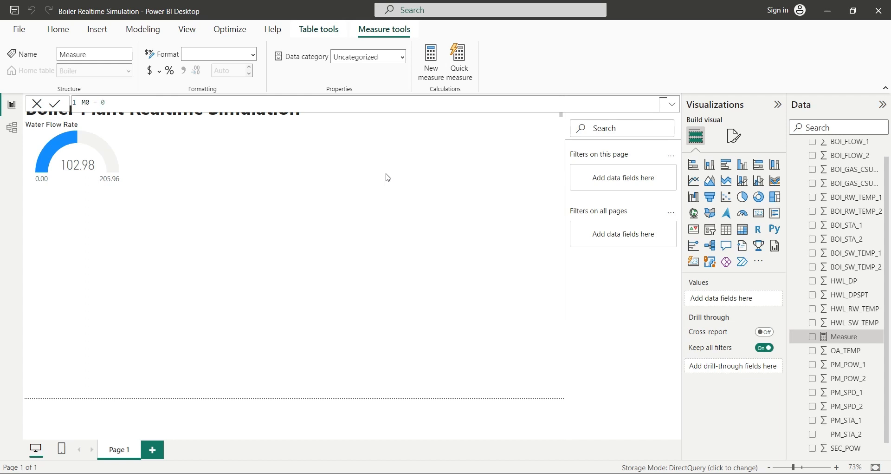
pyautogui.write('0 = 0')
pyautogui.press('Return')
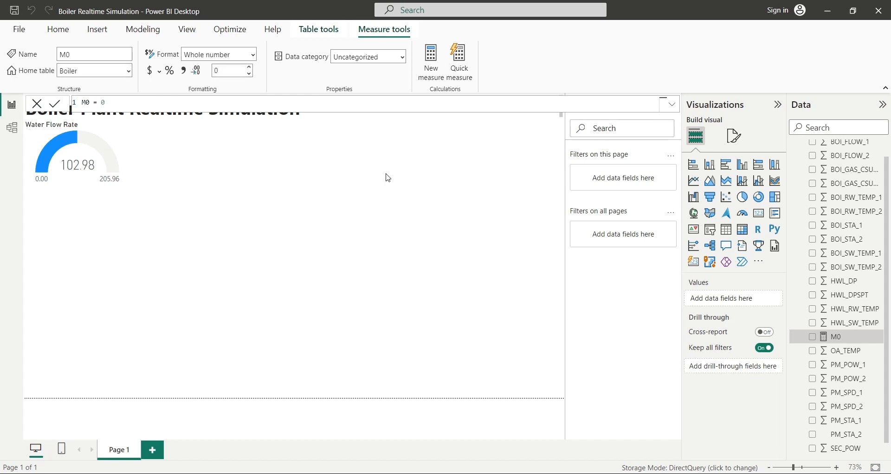
pyautogui.click(430, 80)
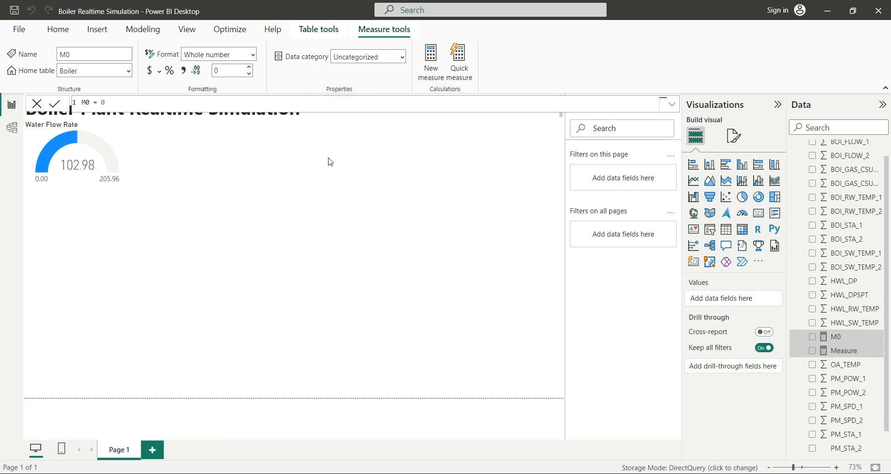
pyautogui.write('M')
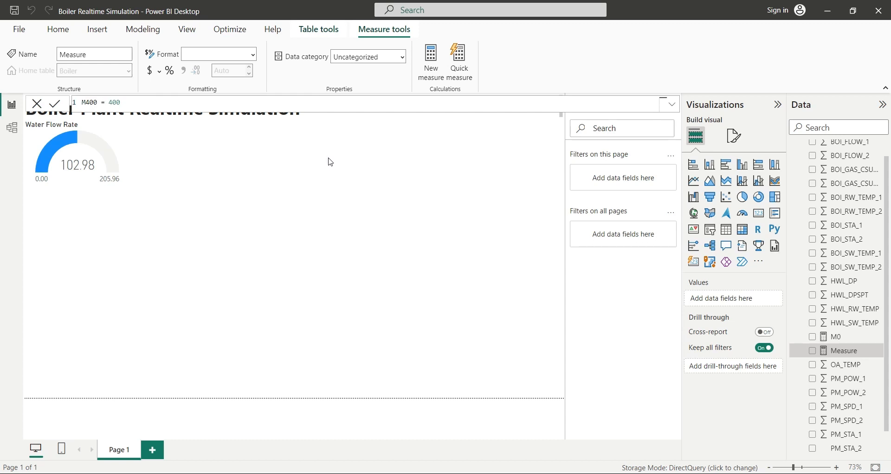
pyautogui.press('Return')
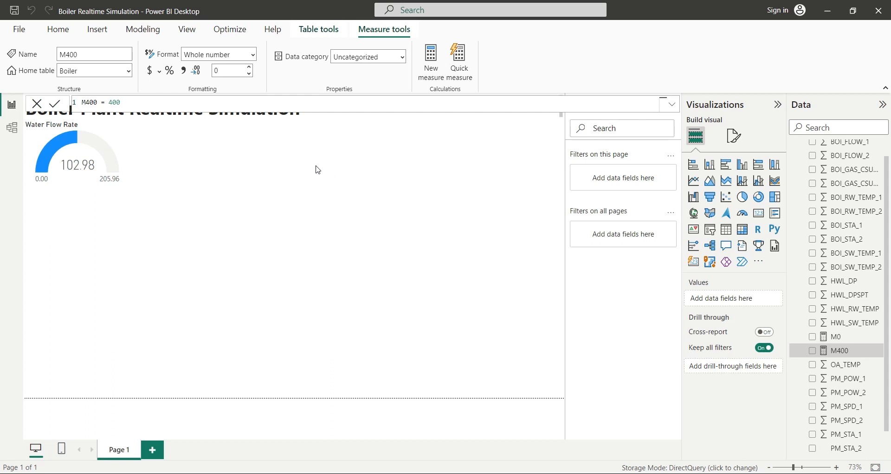
# Assign M0 as the minimum value and M400 as the maximum value of the Water Flow Rate gauge
pyautogui.click(115, 145)
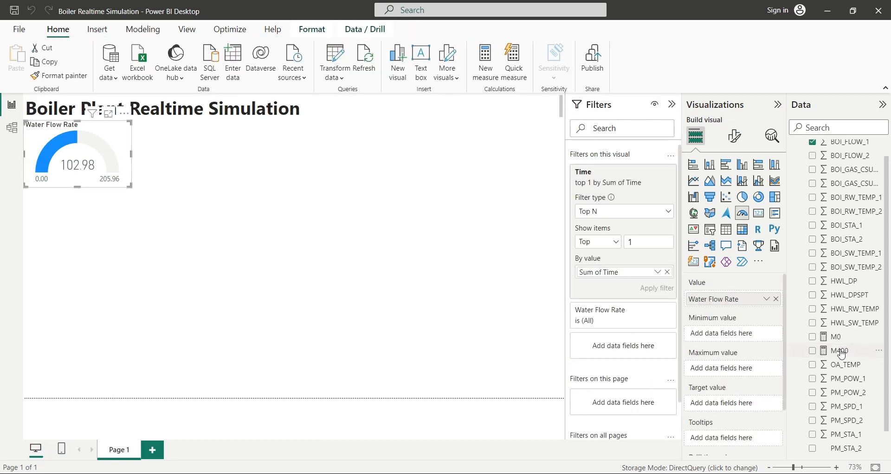
pyautogui.moveTo(849, 337); pyautogui.dragTo(743, 332)
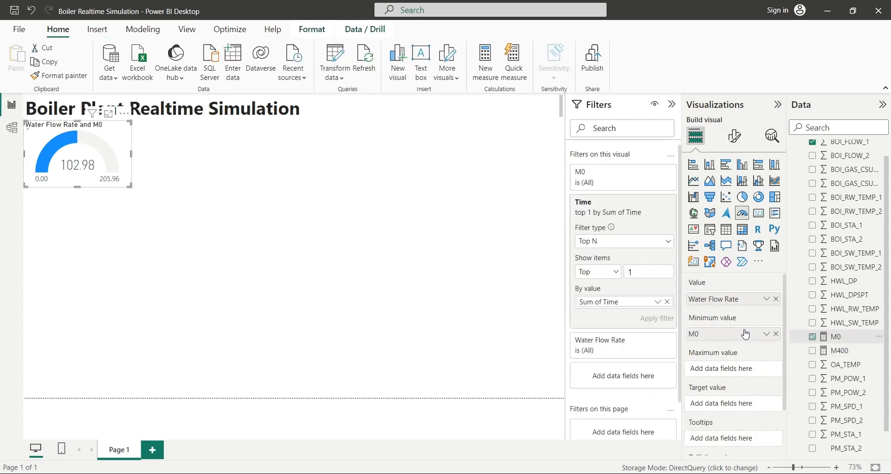
pyautogui.moveTo(831, 351); pyautogui.dragTo(748, 367)
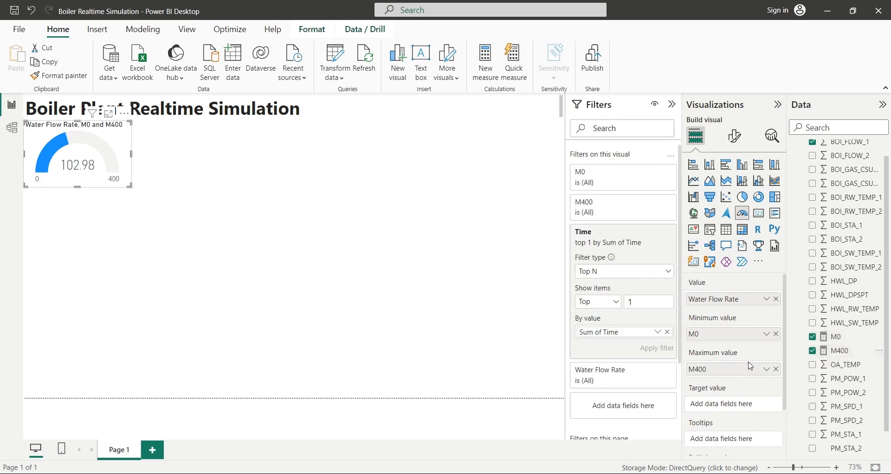
pyautogui.click(195, 200)
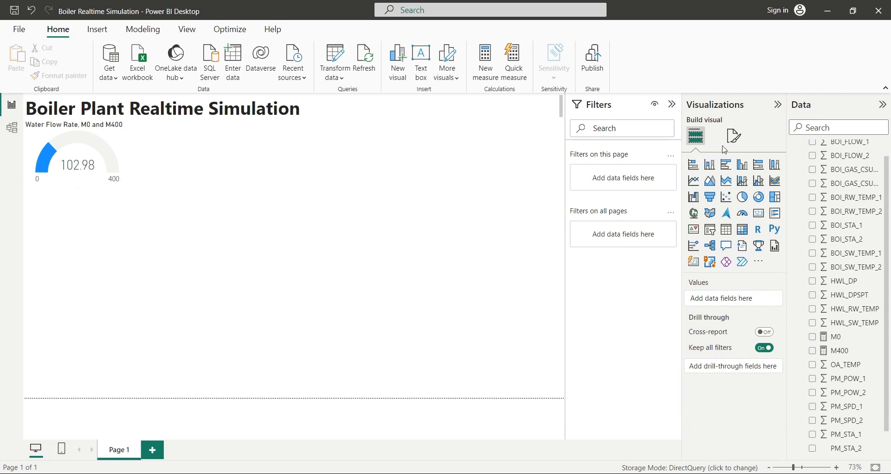
# Turn on page refresh for the report page using Auto page refresh with the interval unit set to seconds
pyautogui.click(733, 136)
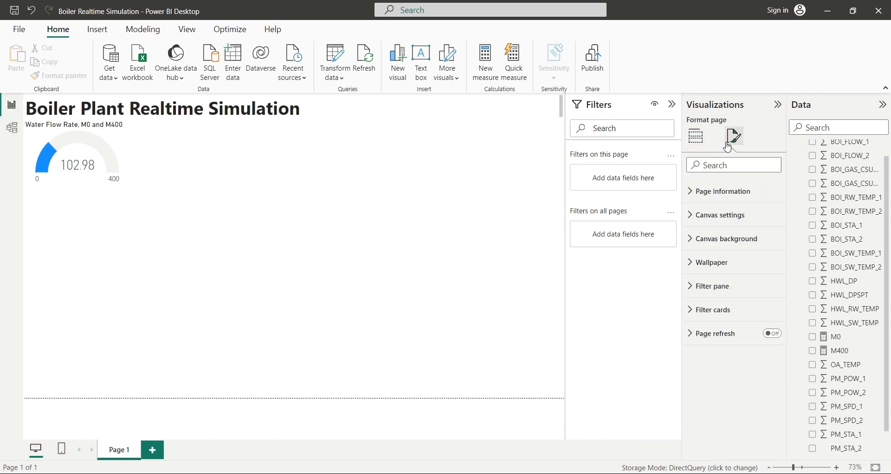
pyautogui.click(771, 333)
pyautogui.click(715, 335)
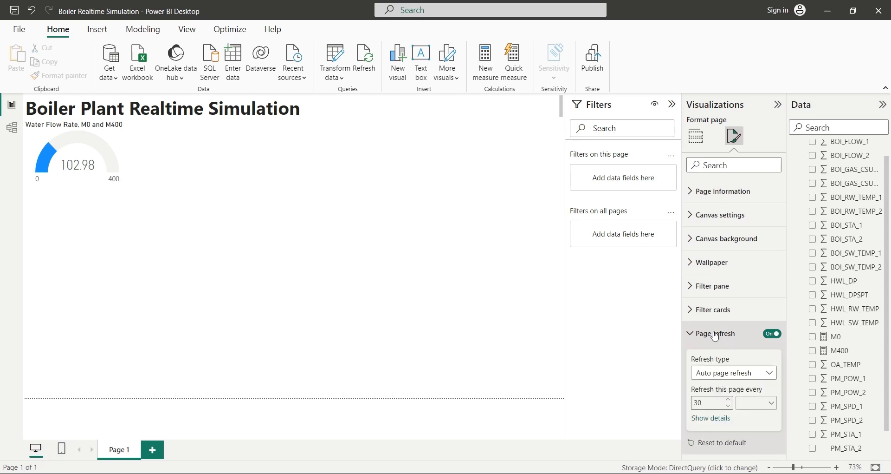
pyautogui.click(731, 373)
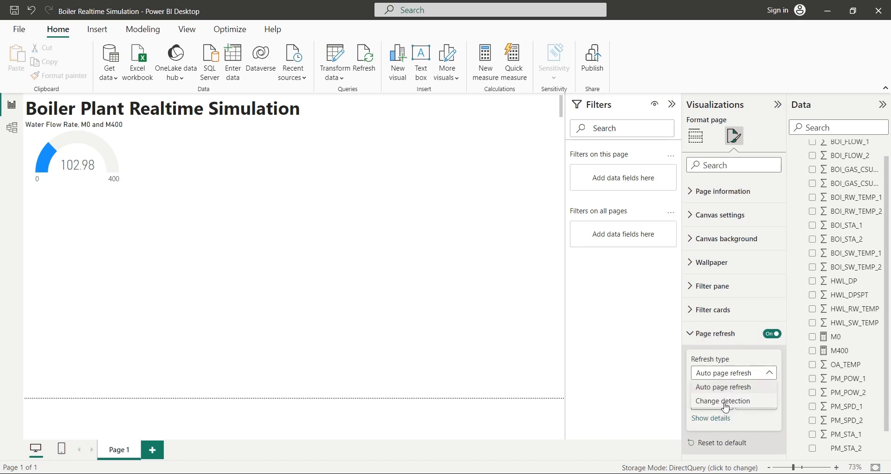
pyautogui.click(727, 371)
pyautogui.click(717, 404)
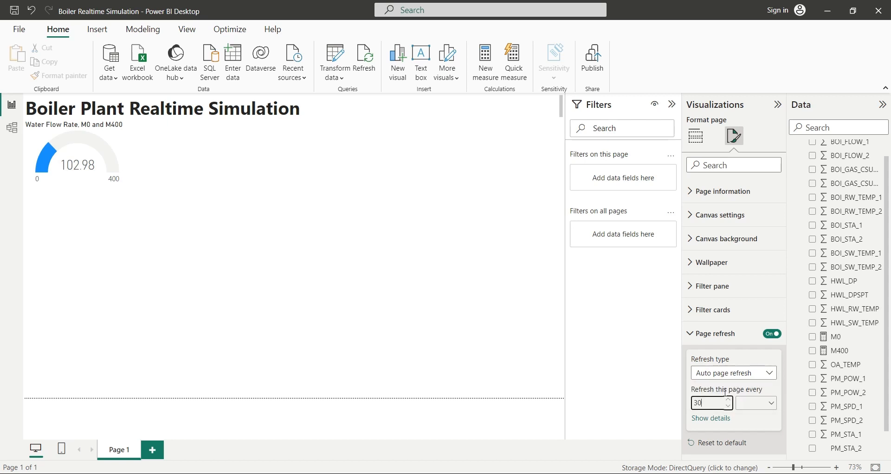
pyautogui.click(764, 407)
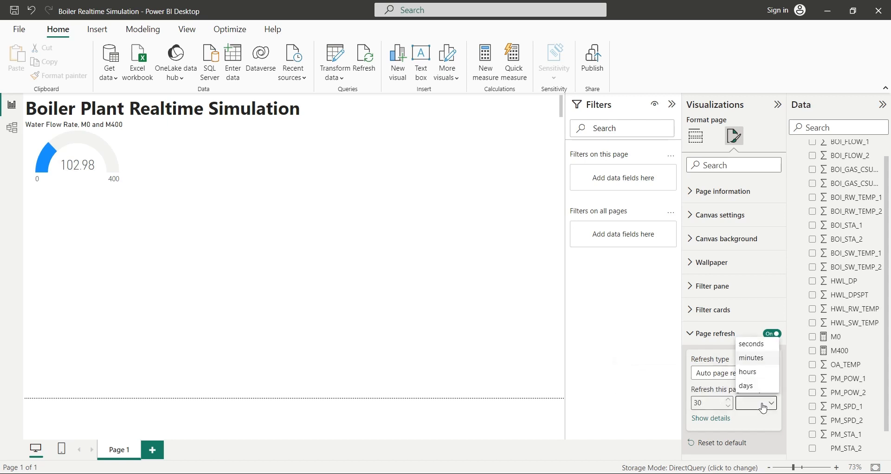
pyautogui.click(752, 344)
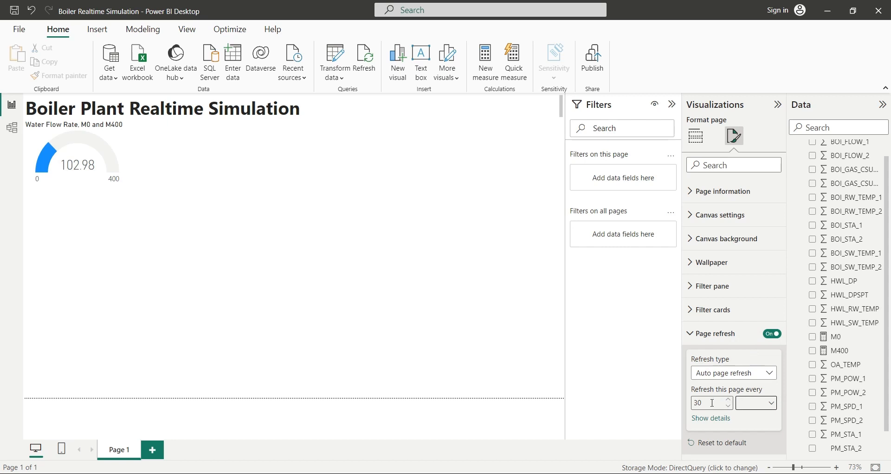
pyautogui.doubleClick(713, 403)
pyautogui.click(710, 333)
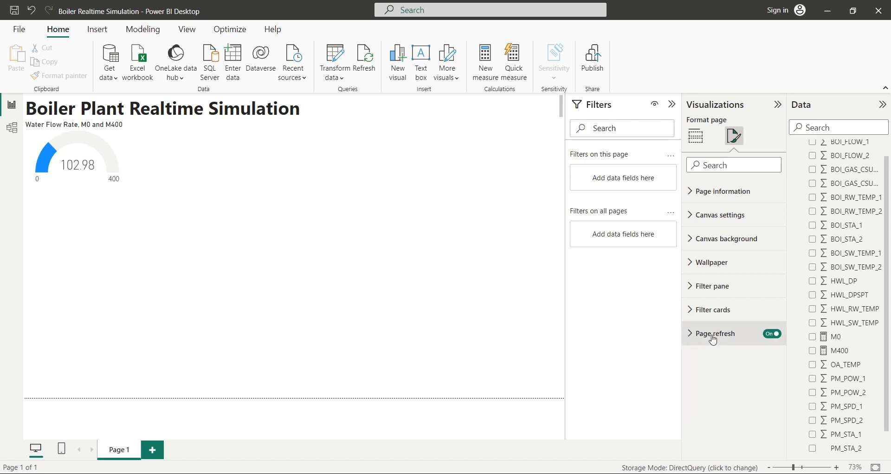
pyautogui.click(453, 284)
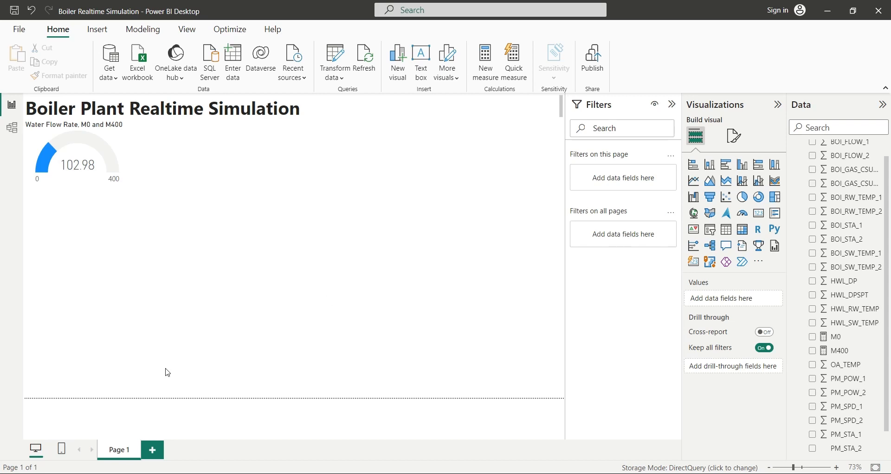
# Execute the boiler insert loop query in SQL Server Management Studio and return to the Power BI report
pyautogui.hotkey('alt', 'Tab')
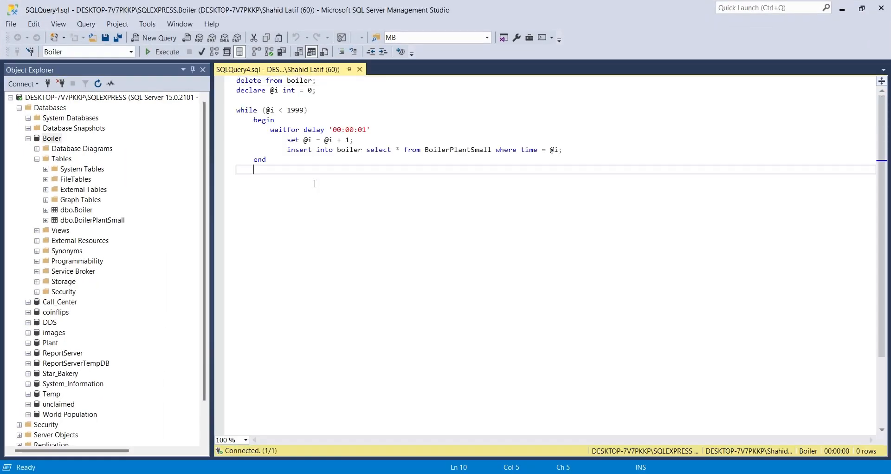
pyautogui.click(161, 52)
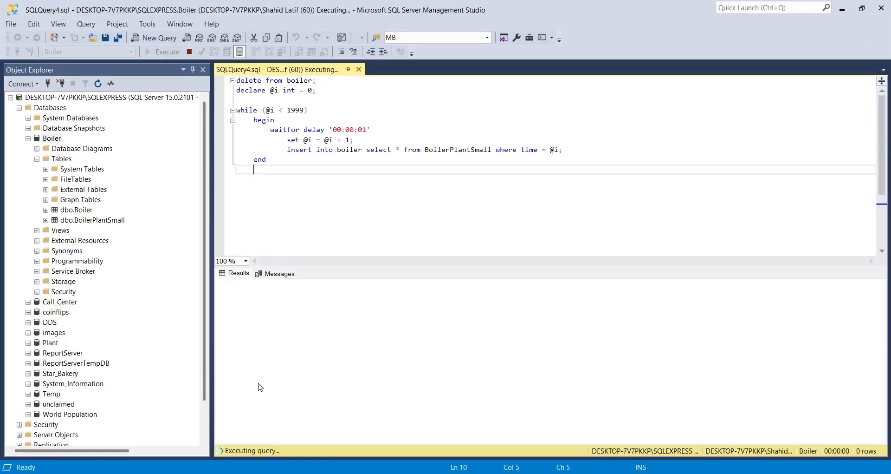
pyautogui.hotkey('alt', 'Tab')
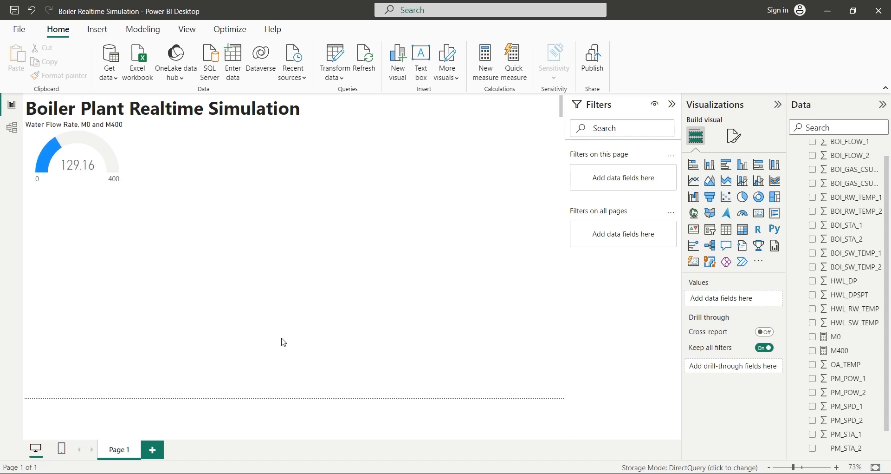
# Duplicate the Water Flow Rate gauge directly below the original and replace the copy's value field with BOI_GAS_CSUM_1
pyautogui.click(126, 160)
pyautogui.moveTo(120, 175); pyautogui.dragTo(109, 230)
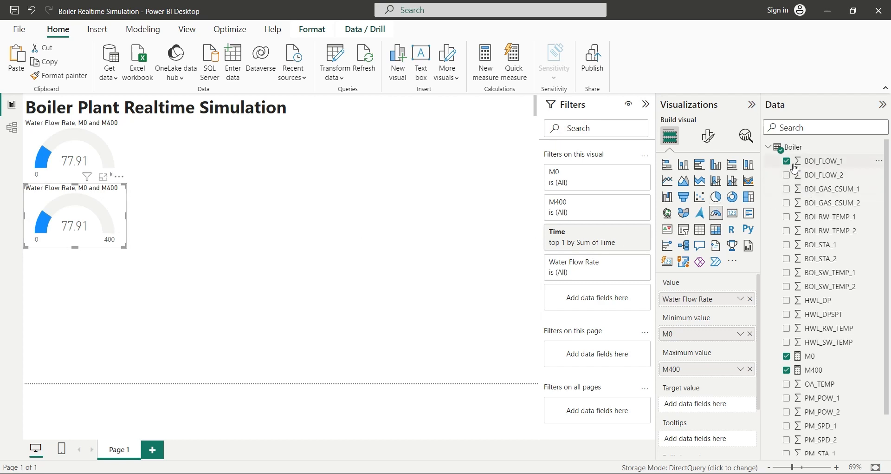
pyautogui.moveTo(827, 191); pyautogui.dragTo(722, 303)
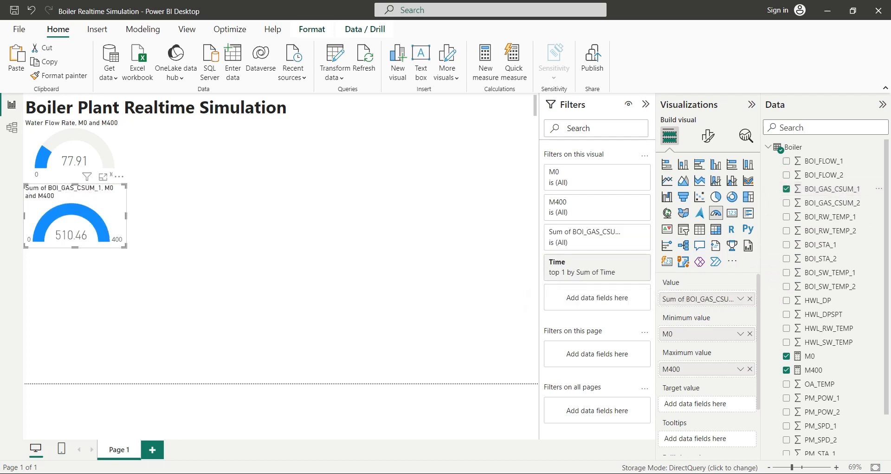
# Rename the second gauge's value as Gas Consumption, copying the text from cell C4 of Definitions.csv in Excel
pyautogui.click(109, 439)
pyautogui.click(195, 176)
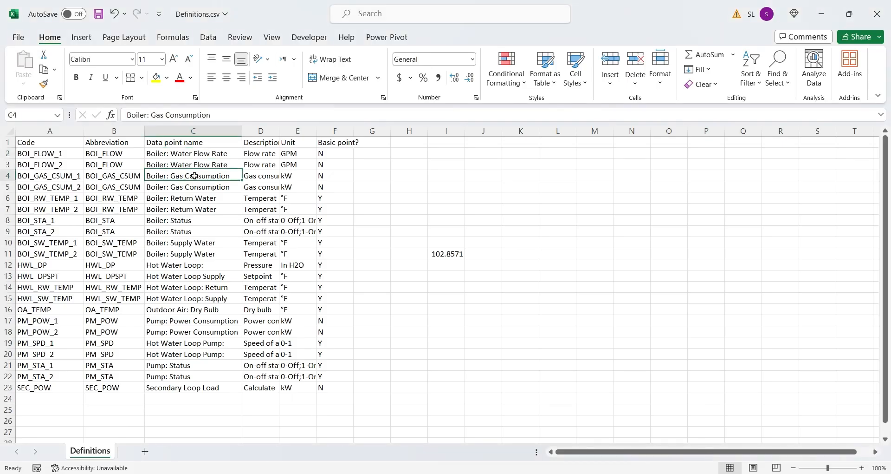
pyautogui.moveTo(211, 115); pyautogui.dragTo(151, 115)
pyautogui.hotkey('ctrl', 'c')
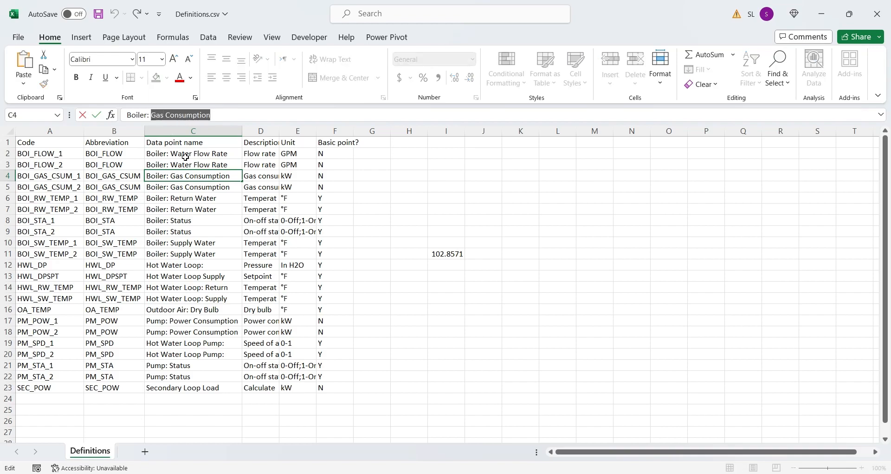
pyautogui.click(186, 443)
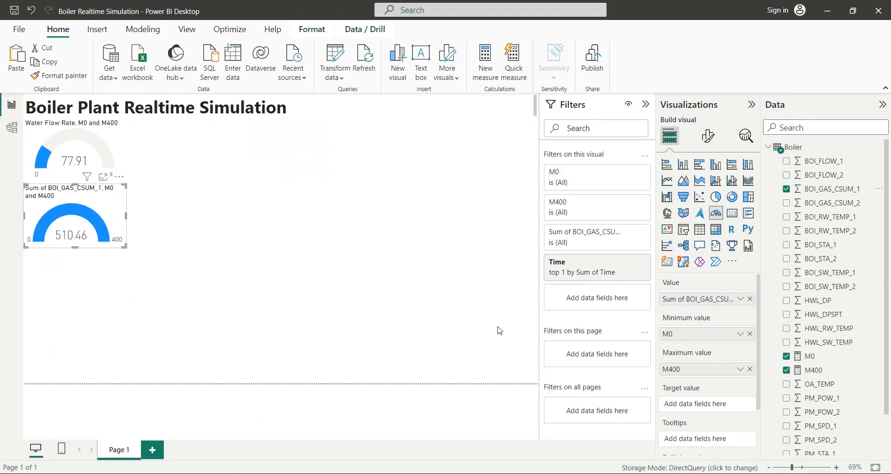
pyautogui.doubleClick(697, 299)
pyautogui.hotkey('ctrl', 'v')
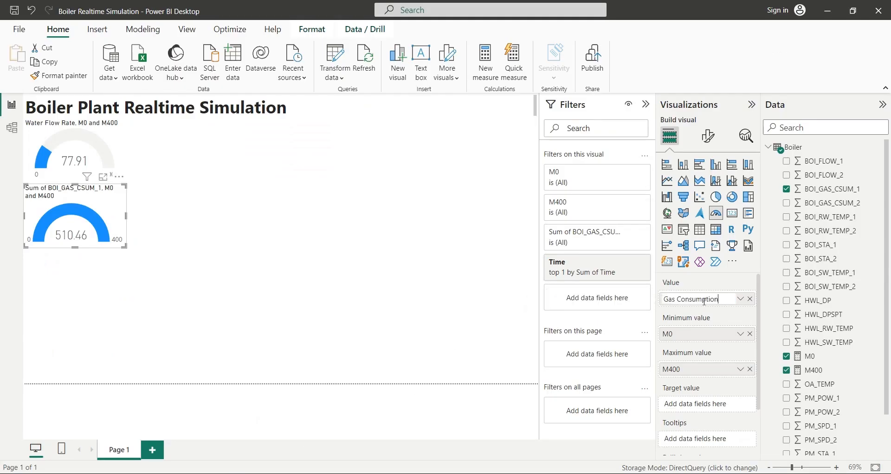
pyautogui.press('Return')
pyautogui.click(274, 260)
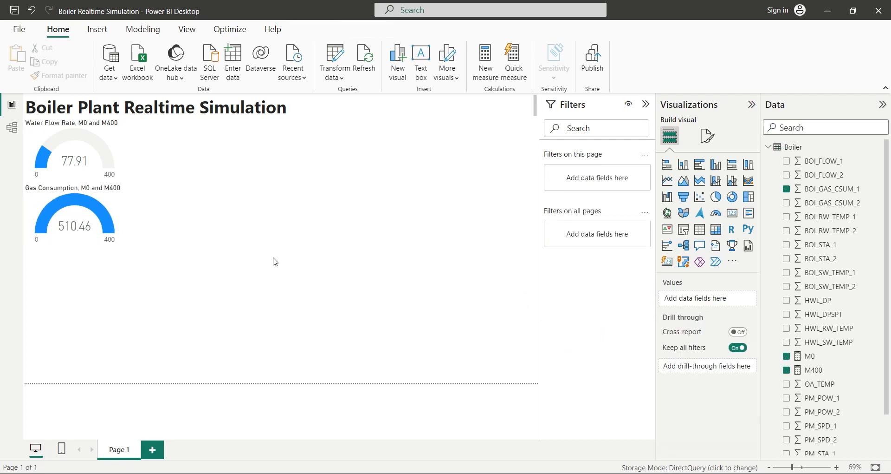
# Check the minimum and maximum of the BOI_GAS_CSUM_1 column in BoilerPlantSmall.csv in Excel, and return to the Power BI report
pyautogui.click(82, 198)
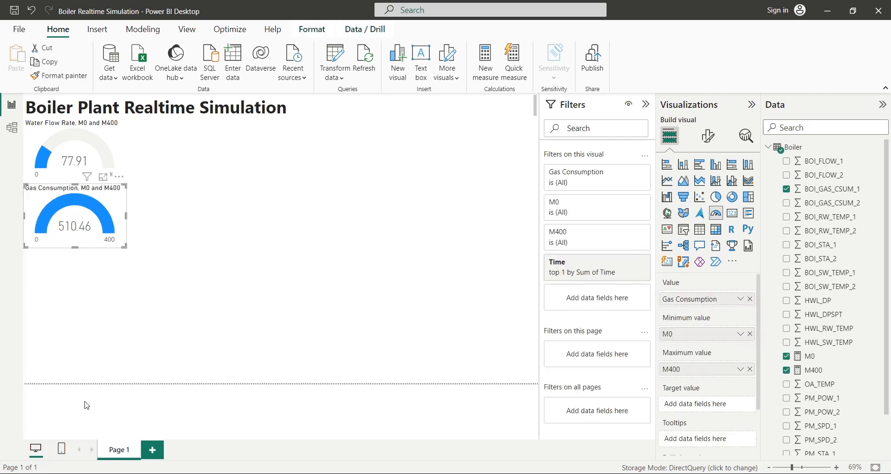
pyautogui.moveTo(159, 464)
pyautogui.click(180, 444)
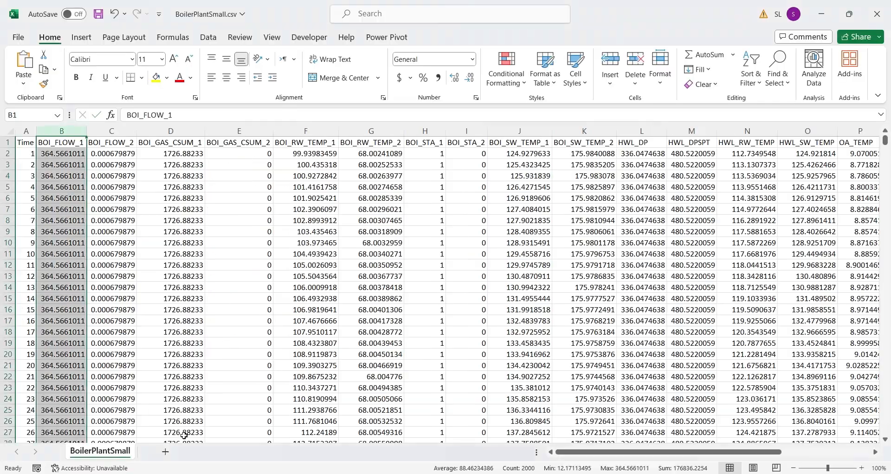
pyautogui.click(172, 131)
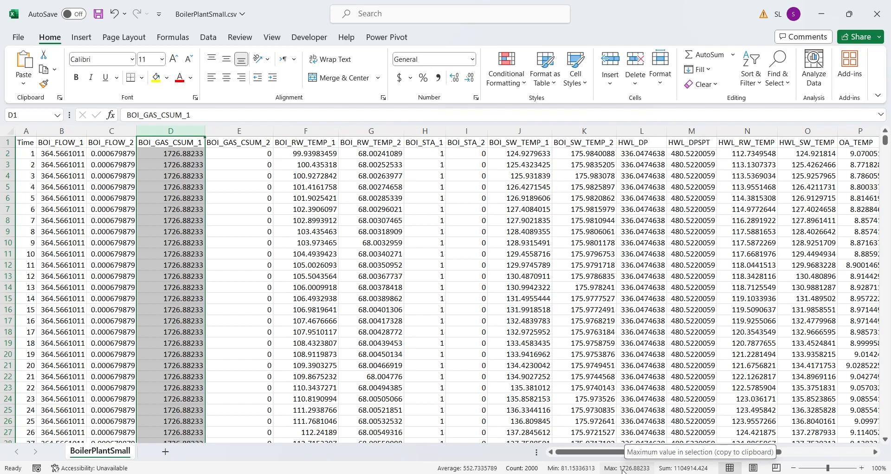
pyautogui.click(172, 429)
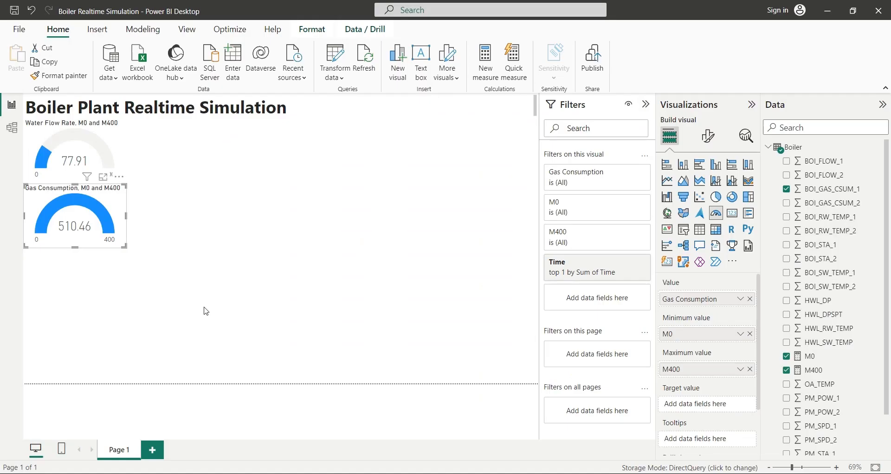
pyautogui.click(201, 198)
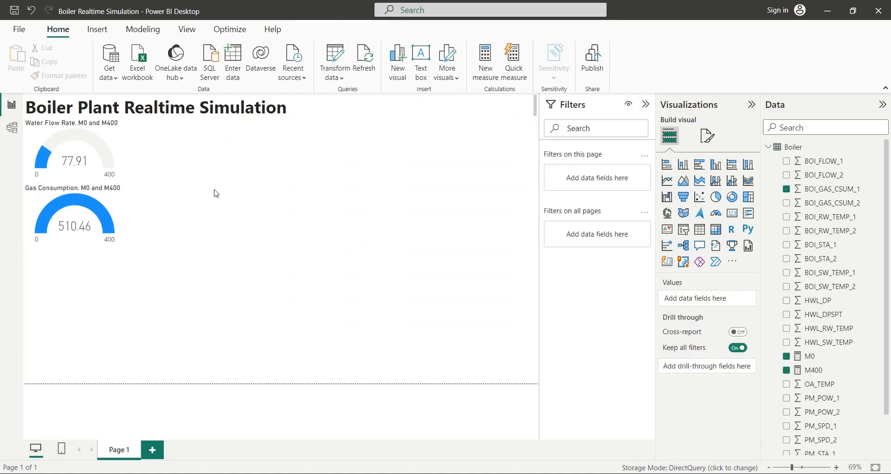
# Create the measure M2000 = 2000 in the Boiler table
pyautogui.click(479, 77)
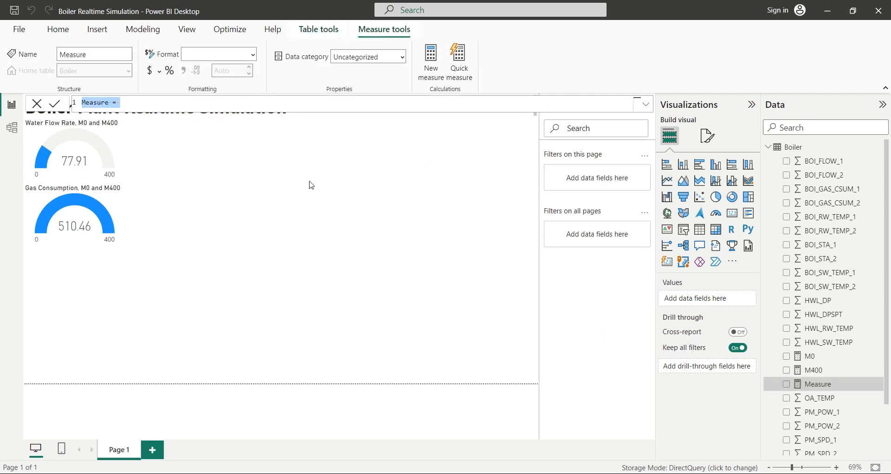
pyautogui.write('M2000 = 2000')
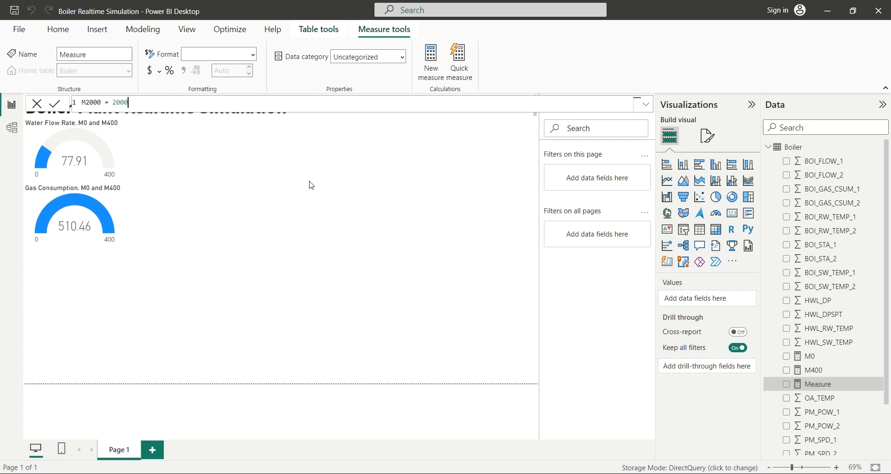
pyautogui.press('Return')
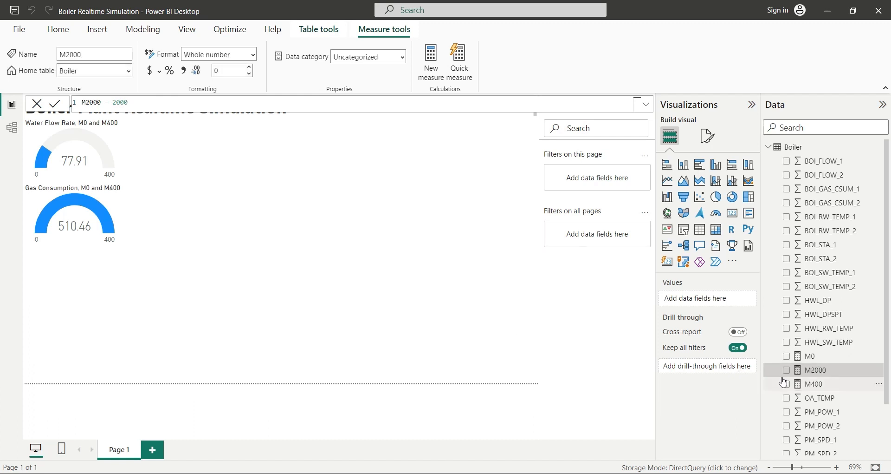
# Replace M400 with M2000 as the maximum value of the Gas Consumption gauge
pyautogui.click(101, 225)
pyautogui.moveTo(706, 371); pyautogui.dragTo(604, 367)
pyautogui.moveTo(813, 370); pyautogui.dragTo(710, 369)
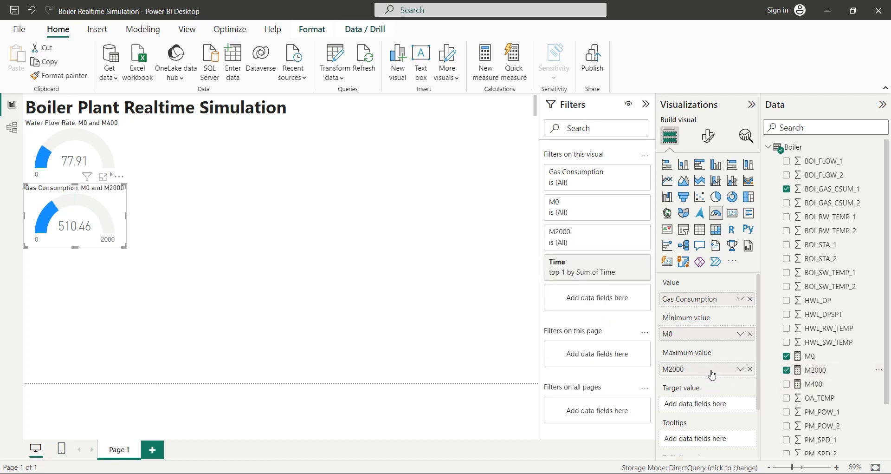
pyautogui.click(318, 279)
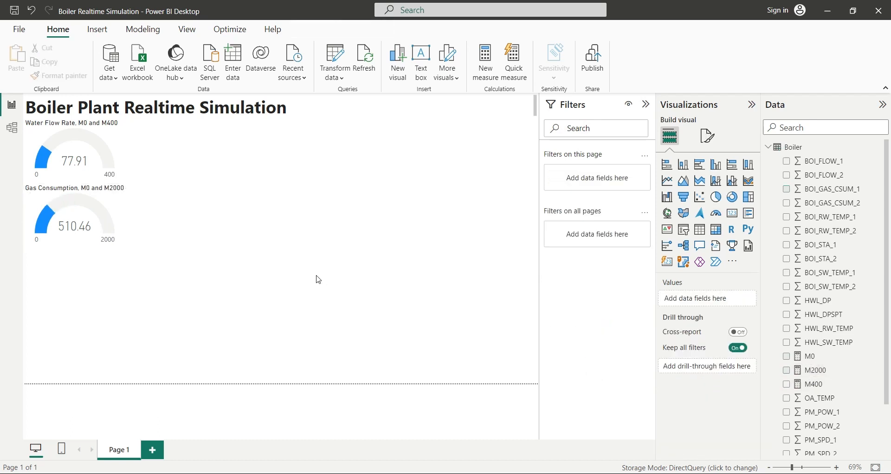
# Duplicate the Gas Consumption gauge directly below the original and replace the copy's value field with BOI_RW_TEMP_1
pyautogui.click(118, 204)
pyautogui.moveTo(123, 212); pyautogui.dragTo(114, 273)
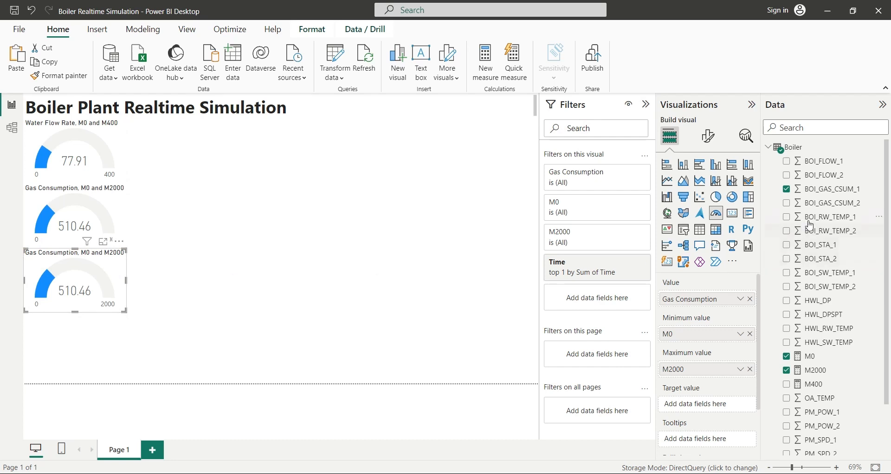
pyautogui.moveTo(816, 222); pyautogui.dragTo(707, 303)
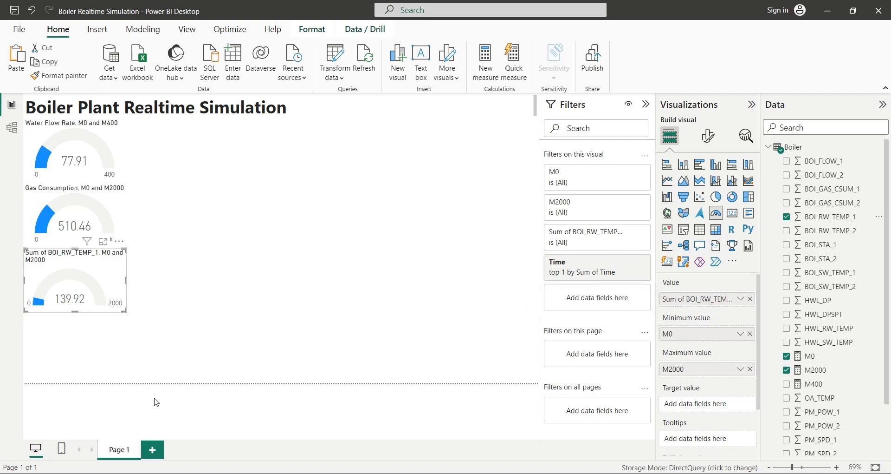
# Switch to Definitions.csv in Excel and copy the text "Return Water" from the BOI_RW_TEMP_1 data point name in C6
pyautogui.moveTo(133, 469)
pyautogui.click(122, 438)
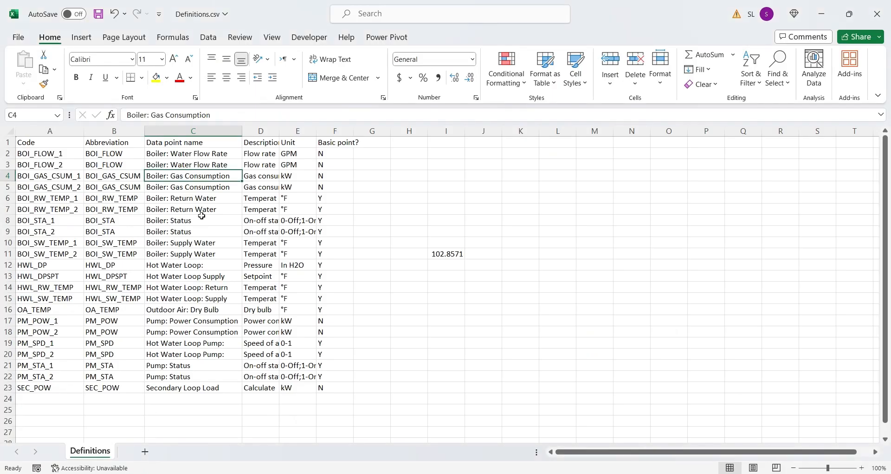
pyautogui.click(202, 200)
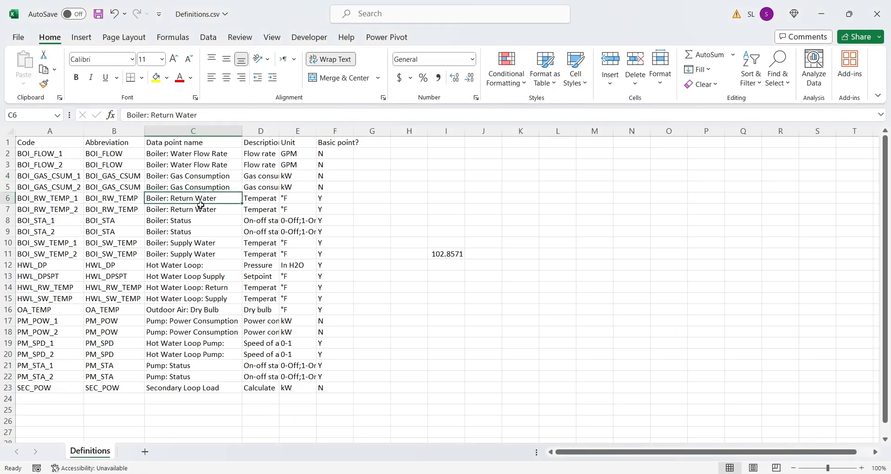
pyautogui.moveTo(200, 115); pyautogui.dragTo(151, 116)
pyautogui.hotkey('ctrl', 'c')
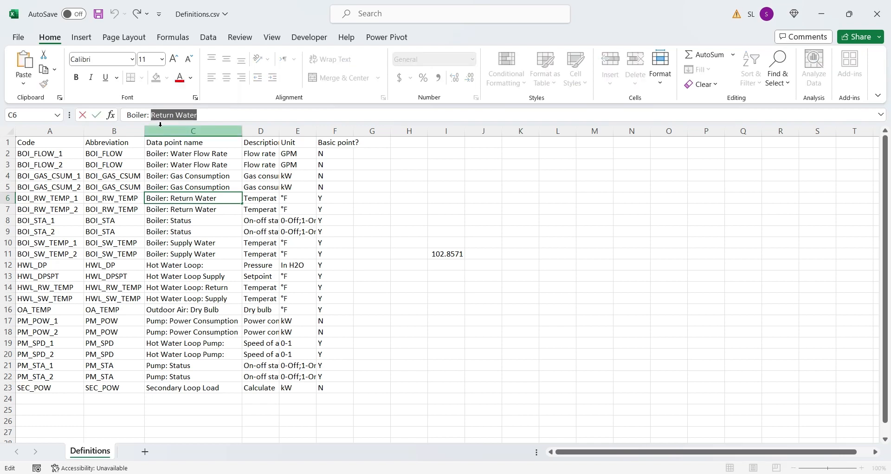
pyautogui.press('Escape')
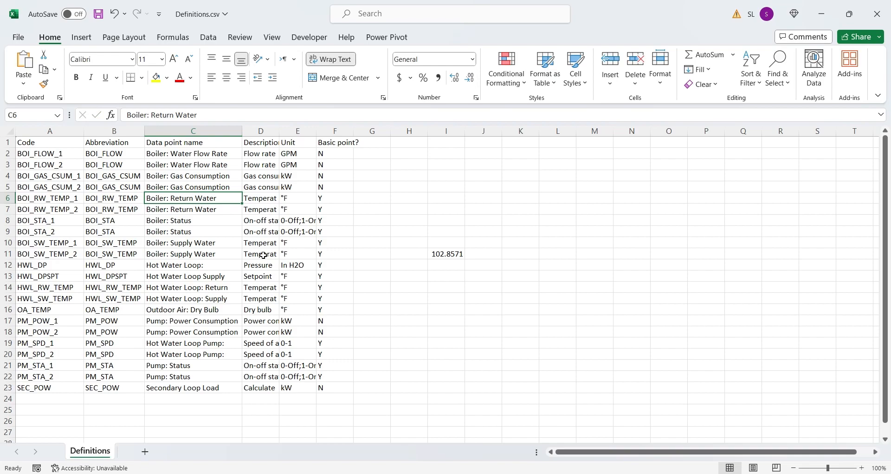
# Return to the Power BI report and rename the third gauge's value field to "Return Water (F)"
pyautogui.moveTo(172, 473)
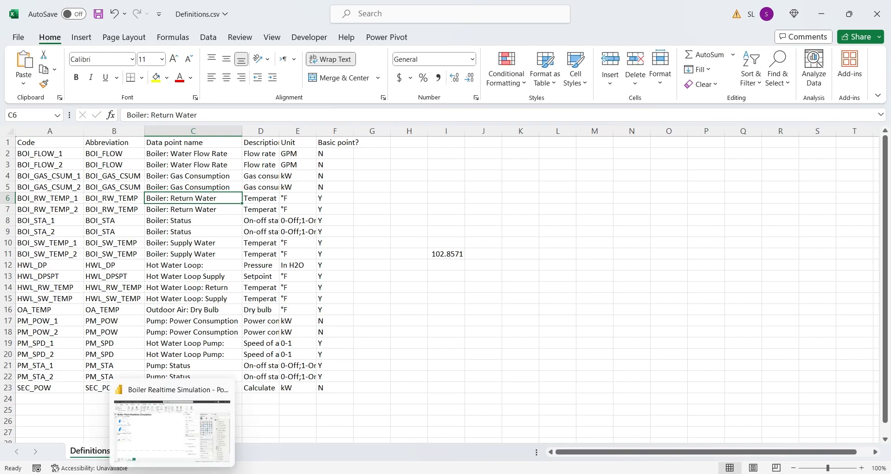
pyautogui.click(172, 432)
pyautogui.doubleClick(691, 299)
pyautogui.hotkey('ctrl', 'v')
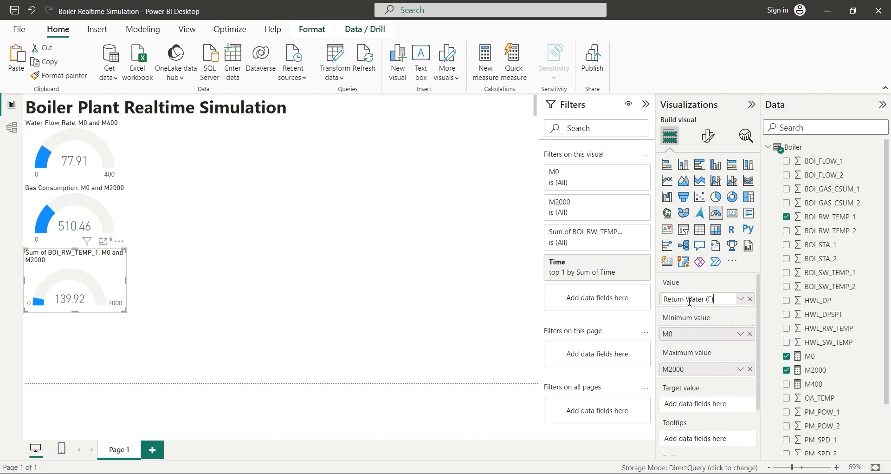
pyautogui.write('(F)')
pyautogui.press('Return')
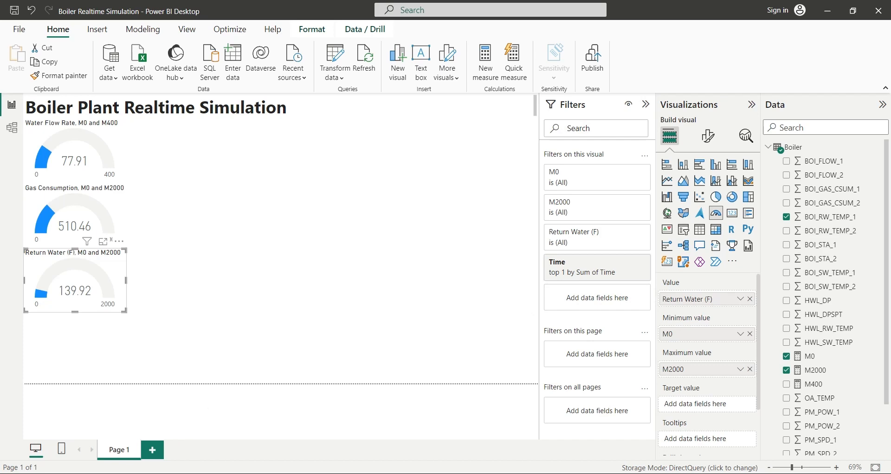
# Check the minimum and maximum of the BOI_RW_TEMP_1 column in BoilerPlantSmall.csv in Excel, and return to the Power BI report
pyautogui.moveTo(152, 462)
pyautogui.click(244, 392)
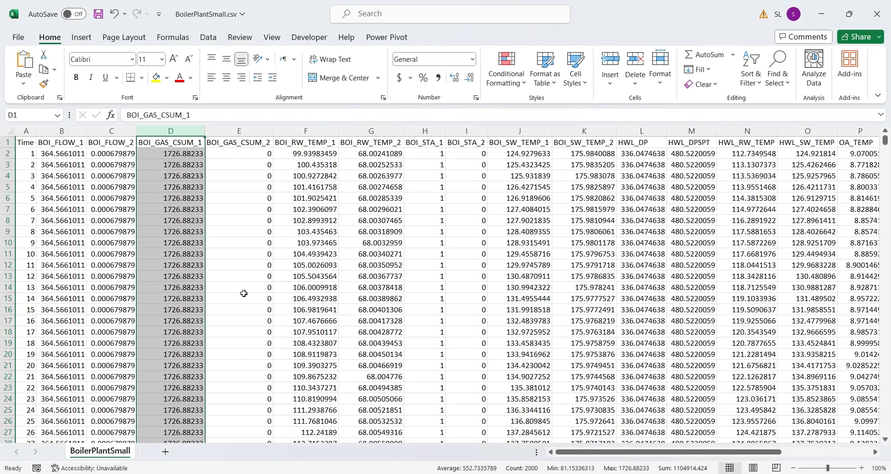
pyautogui.click(306, 131)
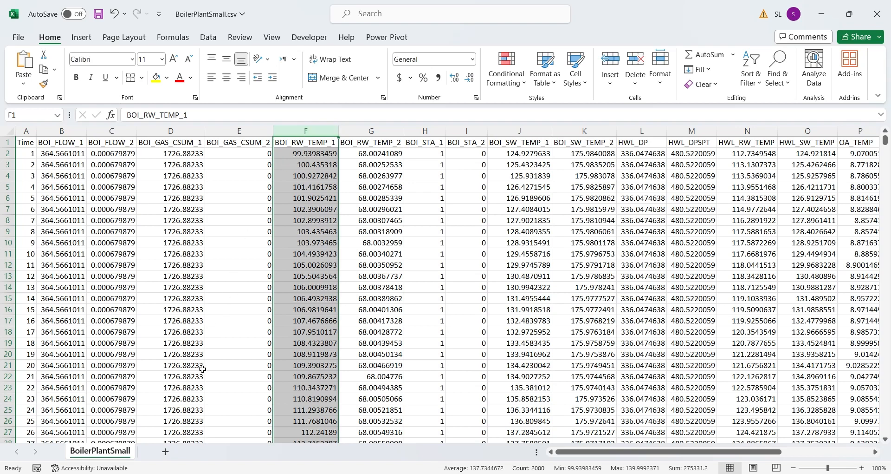
pyautogui.click(190, 473)
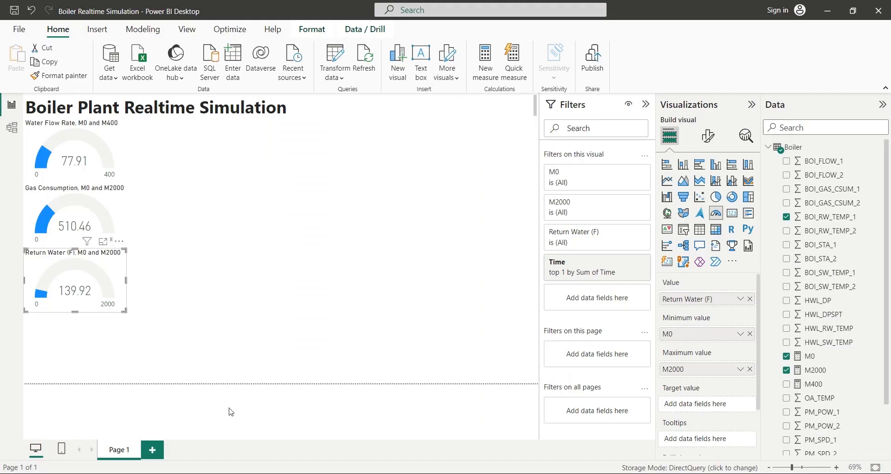
# Create the measure M200 = 200 in the Boiler table
pyautogui.click(332, 243)
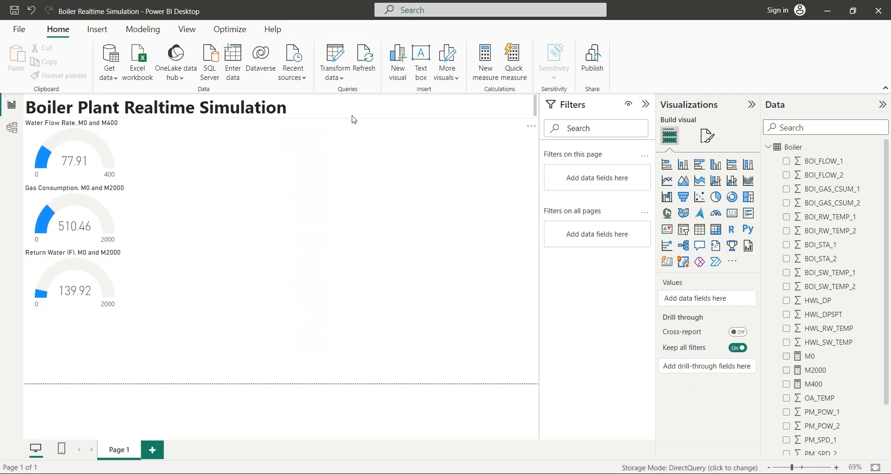
pyautogui.click(485, 74)
pyautogui.write('M200= 200')
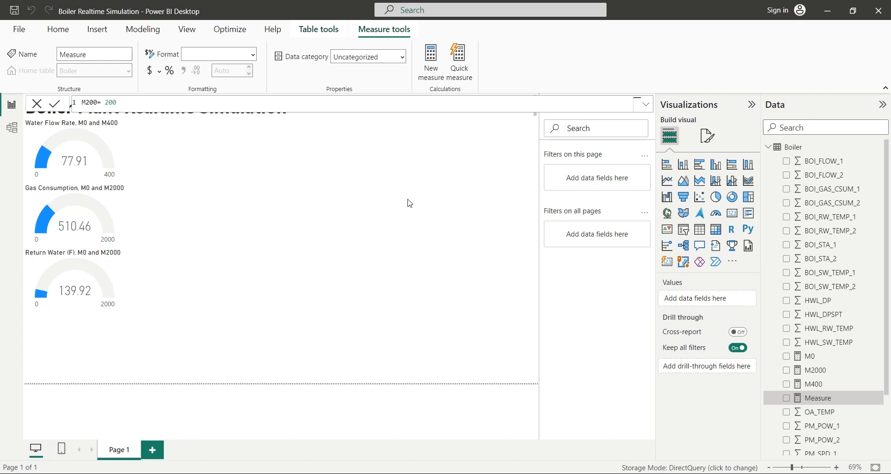
pyautogui.press('Return')
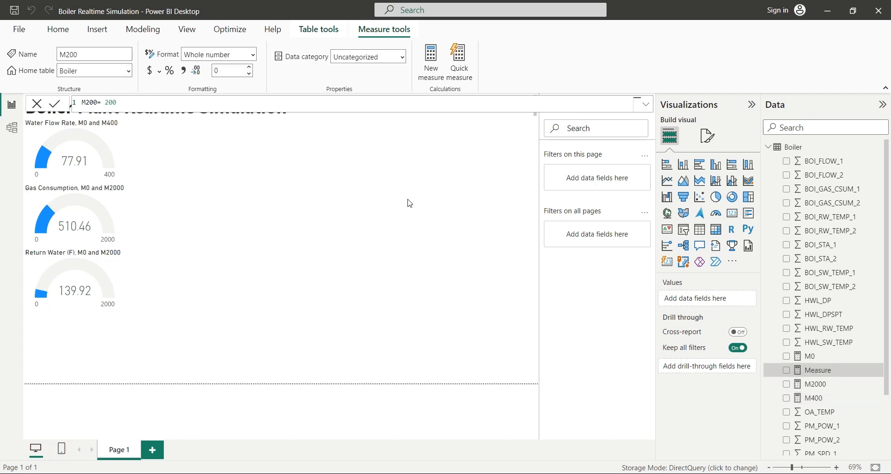
# Replace M2000 with M200 as the maximum value of the Return Water (F) gauge
pyautogui.click(109, 275)
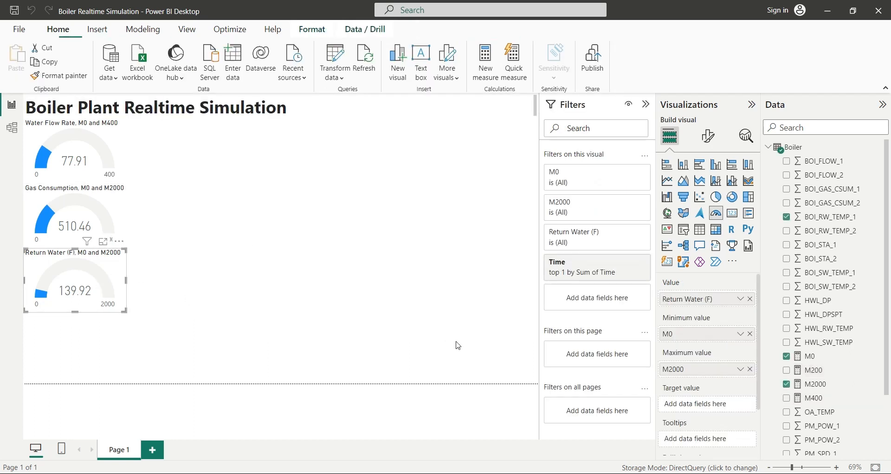
pyautogui.click(751, 369)
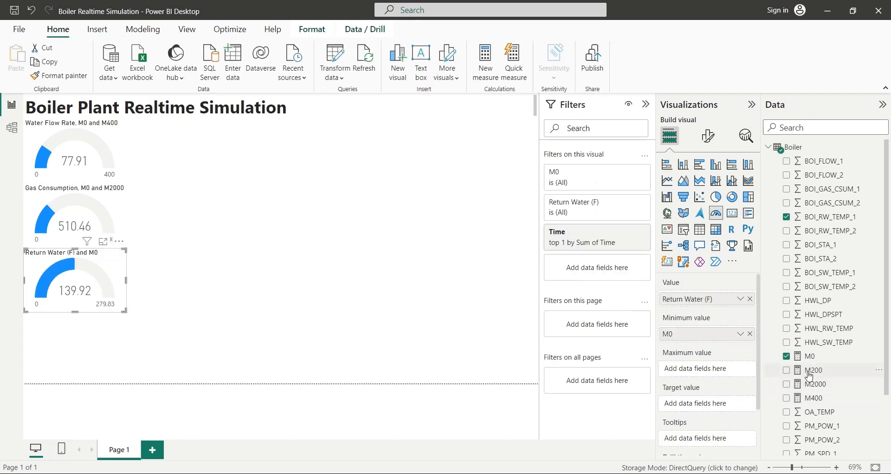
pyautogui.moveTo(810, 370); pyautogui.dragTo(702, 369)
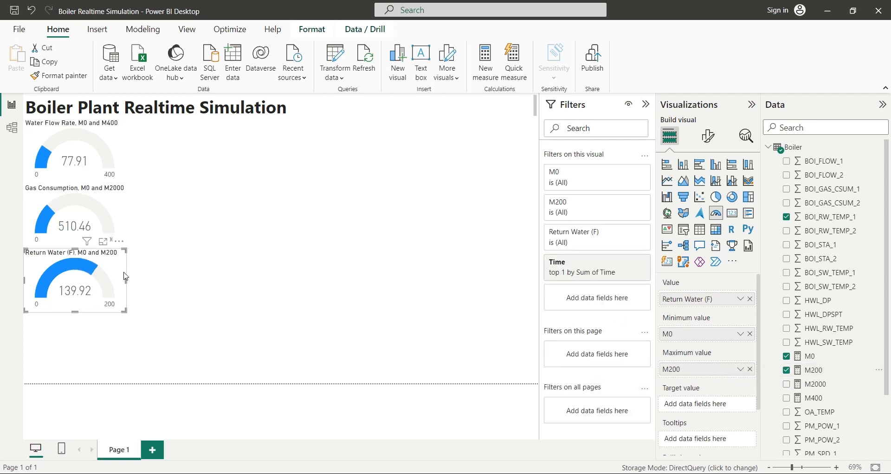
pyautogui.click(182, 281)
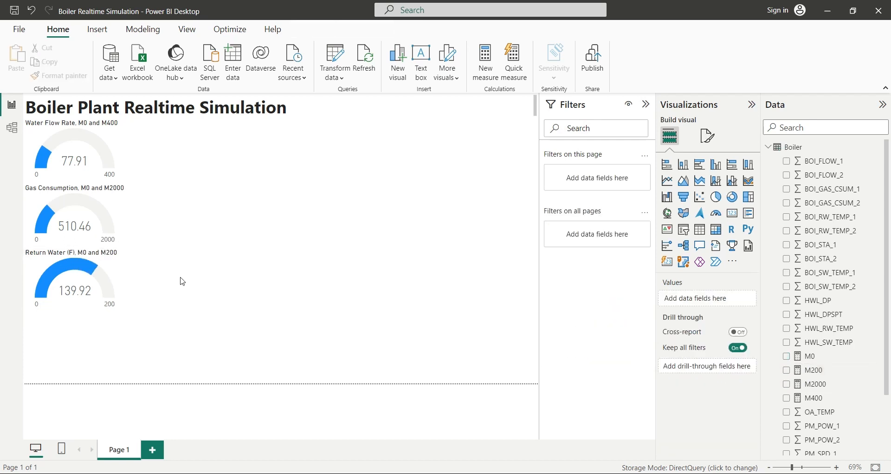
pyautogui.click(118, 279)
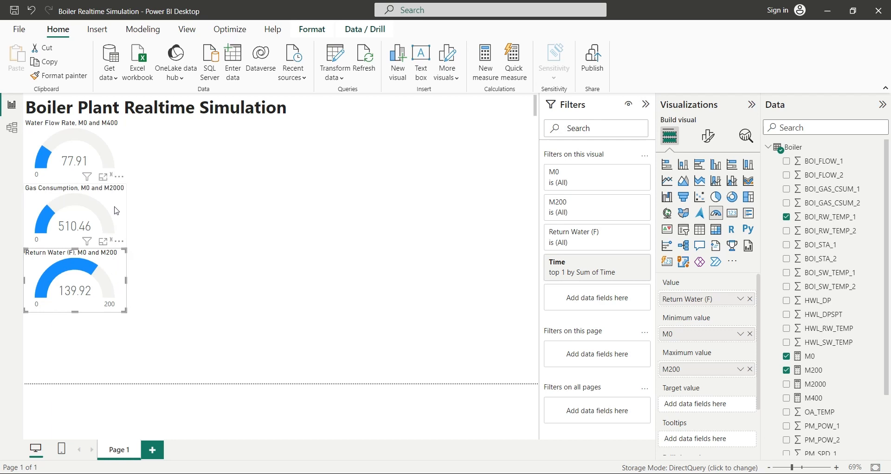
pyautogui.click(194, 269)
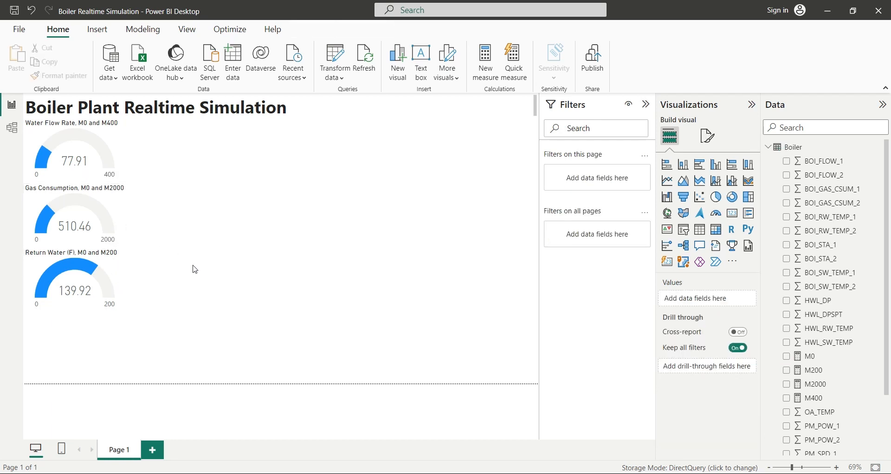
# Duplicate the Water Flow Rate gauge, place the copy level with it at the page's right edge, and replace the copy's value field with BOI_SW_TEMP_1
pyautogui.click(115, 150)
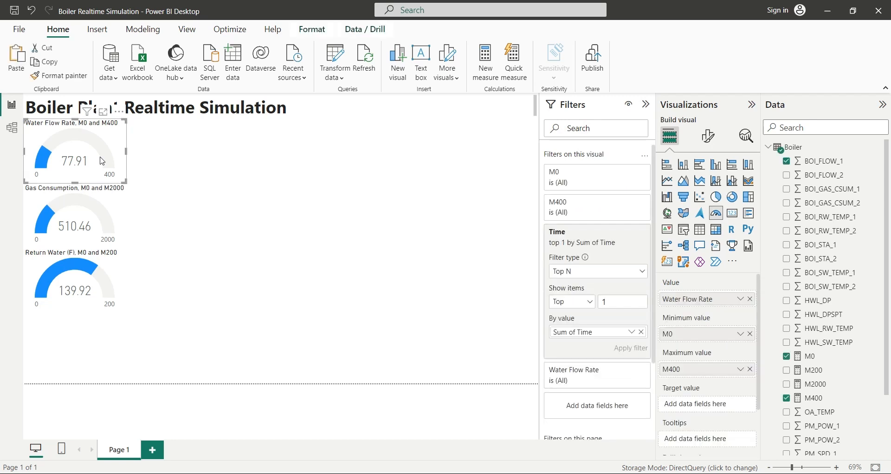
pyautogui.moveTo(115, 149); pyautogui.dragTo(527, 144)
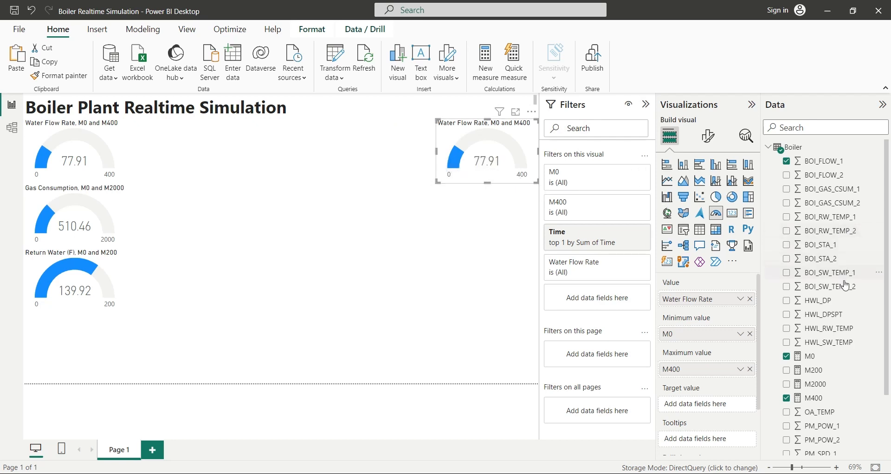
pyautogui.moveTo(848, 278); pyautogui.dragTo(737, 302)
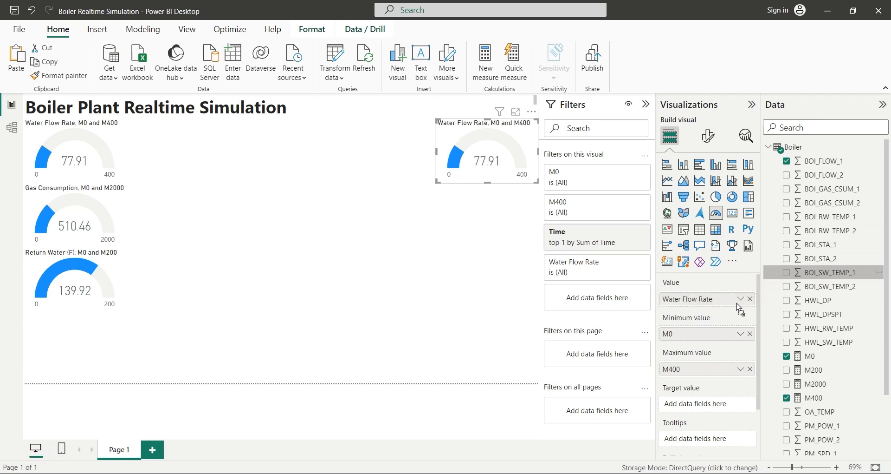
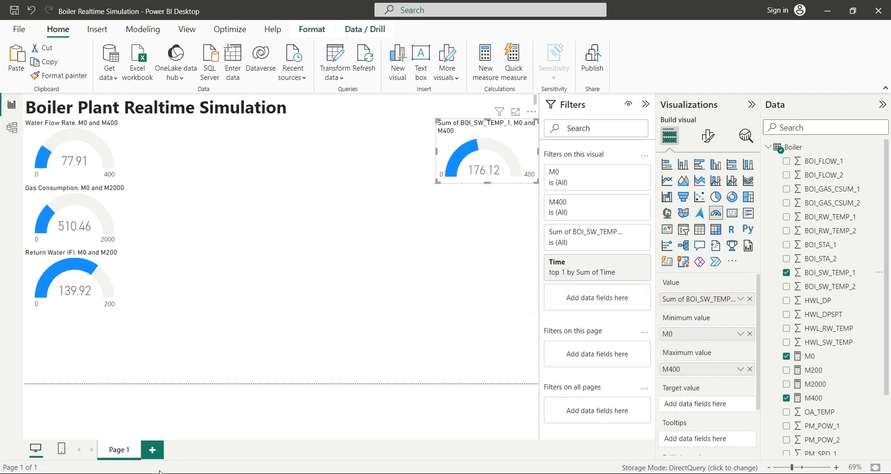
# Switch to Definitions.csv in Excel and copy the text "Supply Water" from the BOI_SW_TEMP_1 data point name in C10
pyautogui.moveTo(160, 471)
pyautogui.click(118, 435)
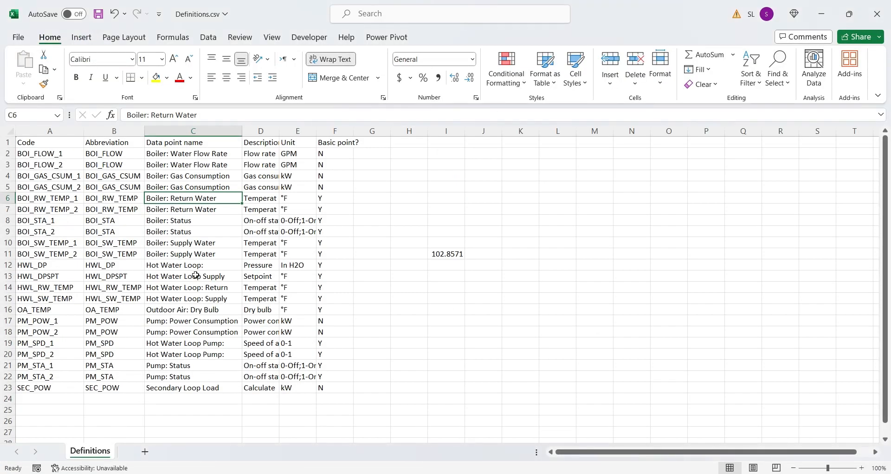
pyautogui.click(205, 245)
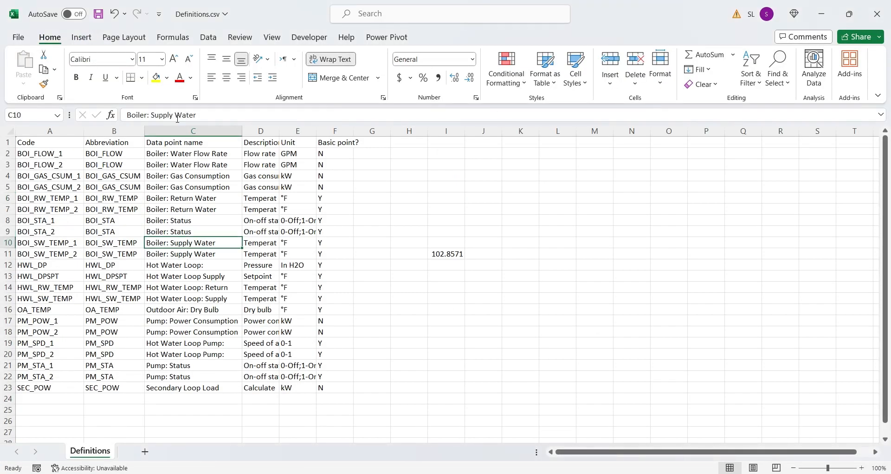
pyautogui.moveTo(196, 114); pyautogui.dragTo(151, 115)
pyautogui.hotkey('ctrl', 'c')
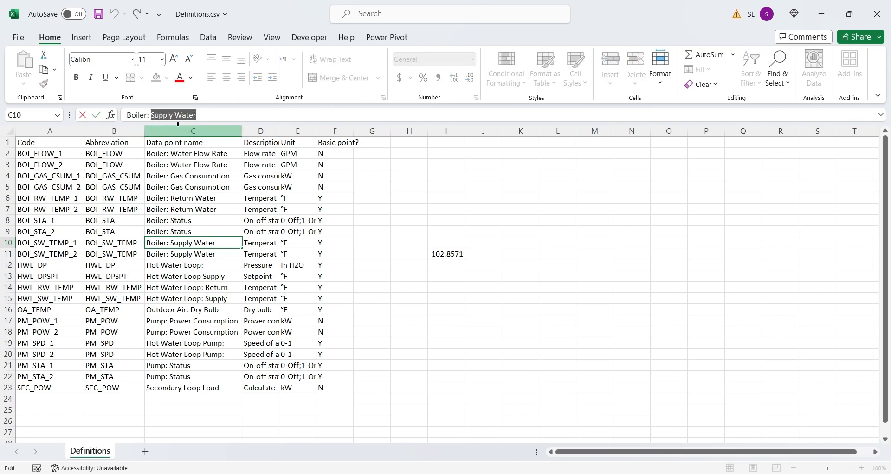
pyautogui.press('Escape')
# Return to the Power BI report and rename the new gauge's value field to "Supply Water (F)"
pyautogui.moveTo(172, 470)
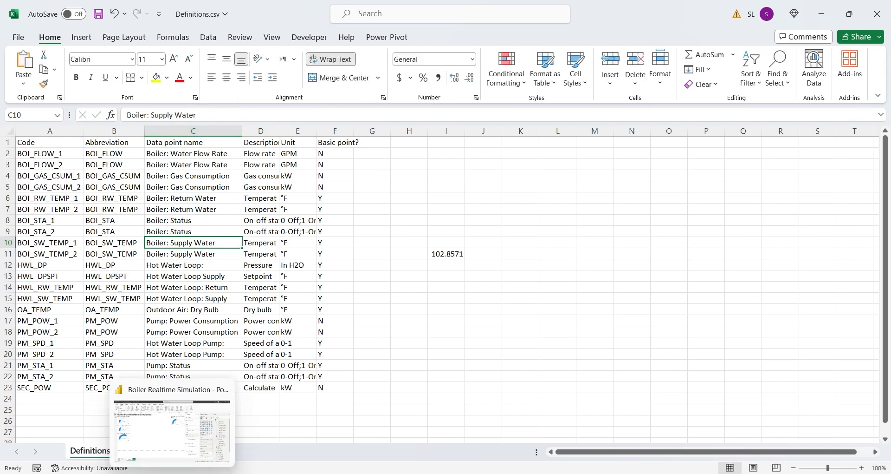
pyautogui.click(173, 432)
pyautogui.doubleClick(721, 300)
pyautogui.hotkey('ctrl', 'v')
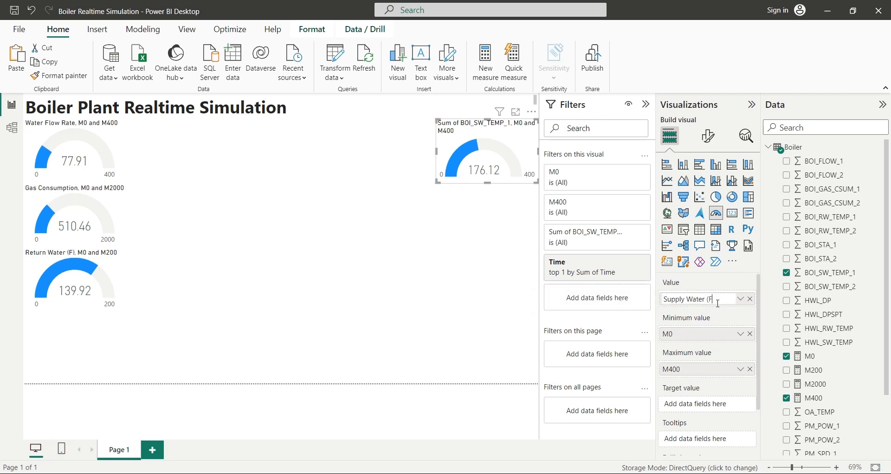
pyautogui.press('Return')
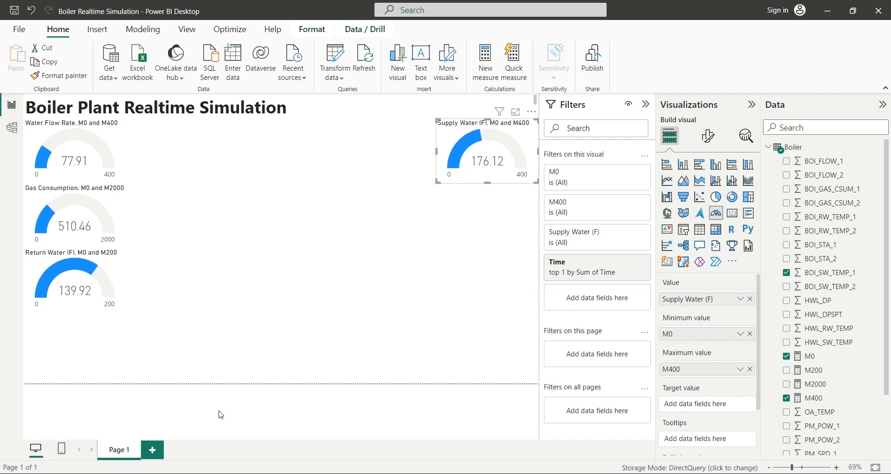
# Check the minimum and maximum of the BOI_SW_TEMP_1 column in BoilerPlantSmall.csv in Excel, and return to the Power BI report
pyautogui.click(188, 439)
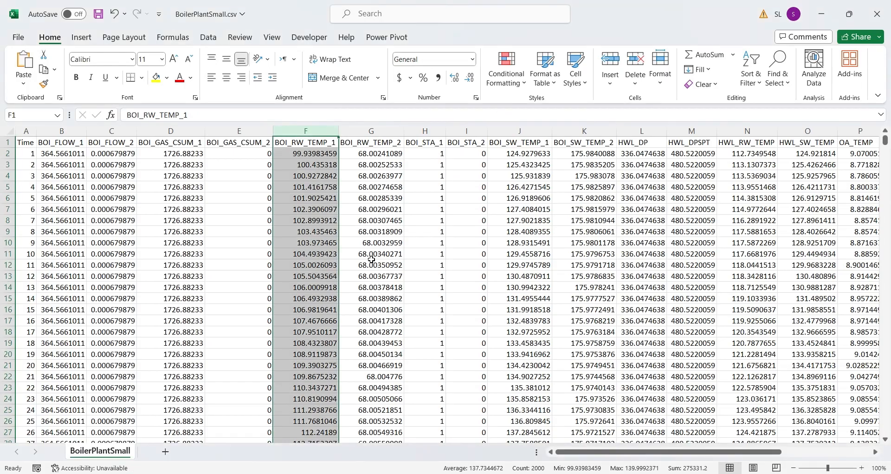
pyautogui.click(523, 130)
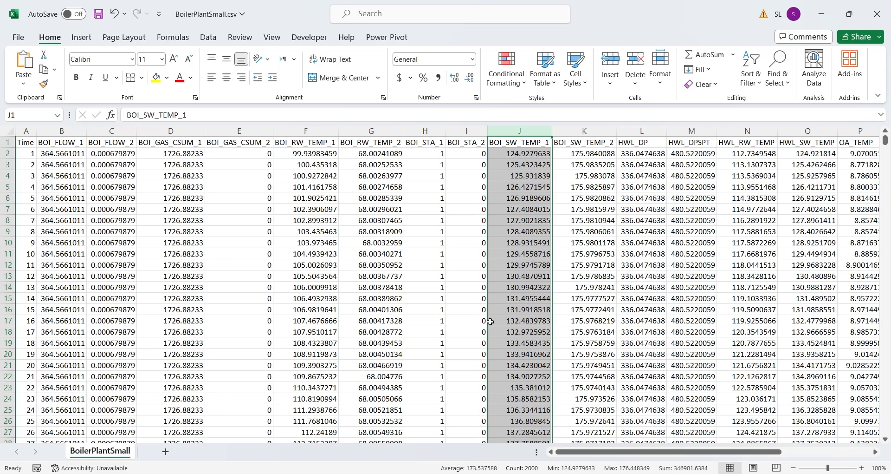
pyautogui.click(156, 437)
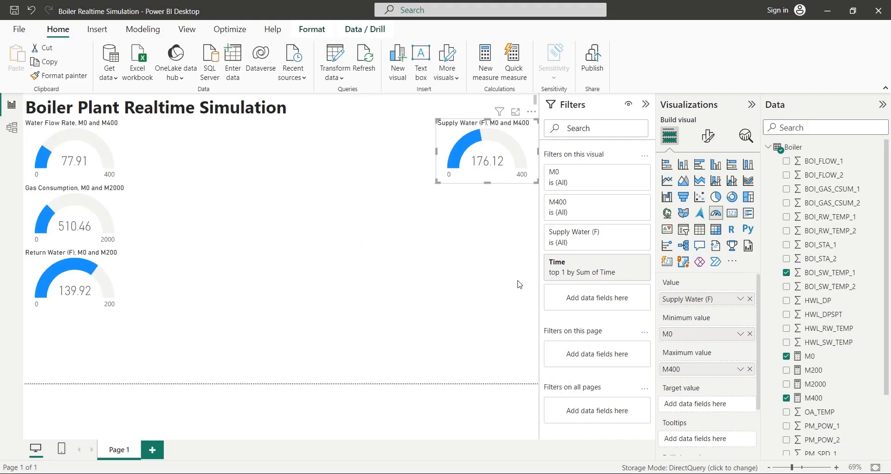
# Replace M400 with M200 as the maximum value of the Supply Water (F) gauge
pyautogui.click(749, 368)
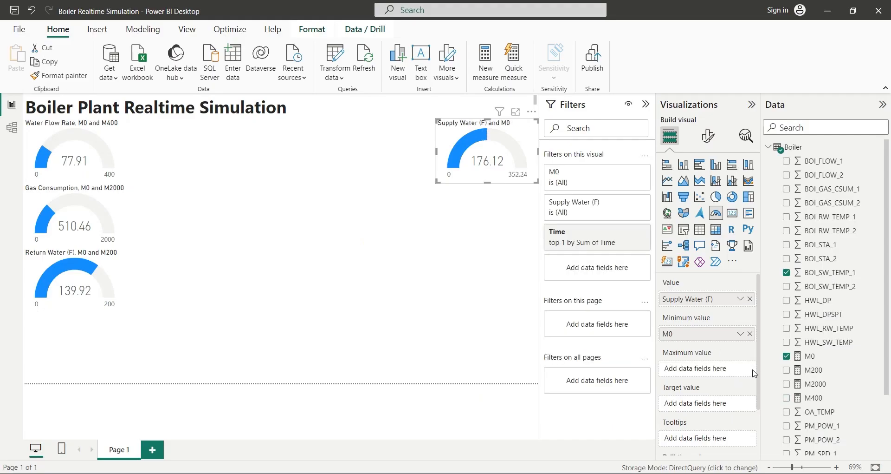
pyautogui.moveTo(813, 370); pyautogui.dragTo(703, 372)
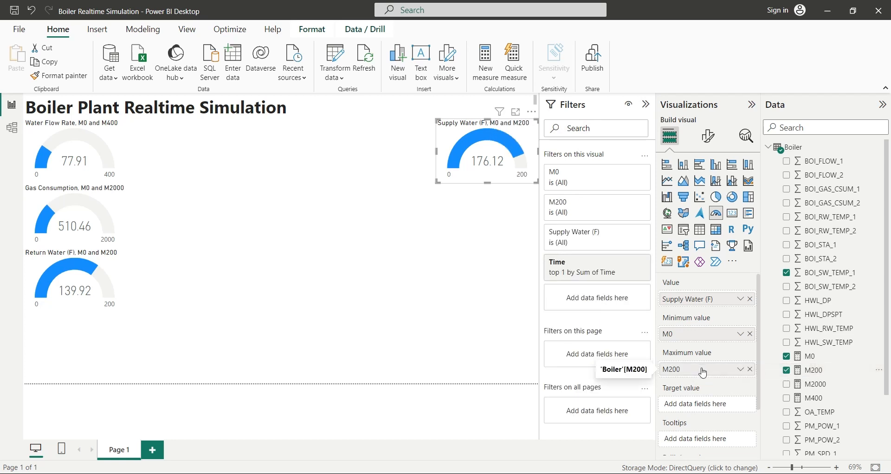
pyautogui.click(431, 246)
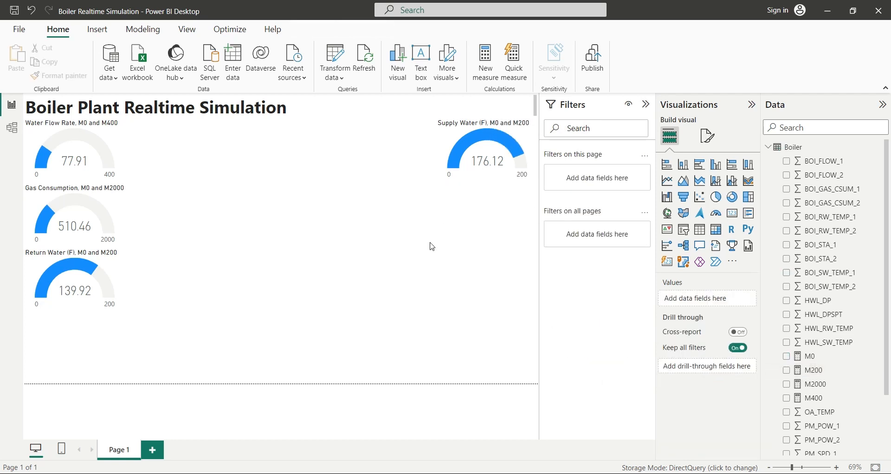
# Duplicate the Supply Water (F) gauge directly below itself and replace the copy's value field with PM_POW_1
pyautogui.click(488, 182)
pyautogui.moveTo(488, 182); pyautogui.dragTo(490, 243)
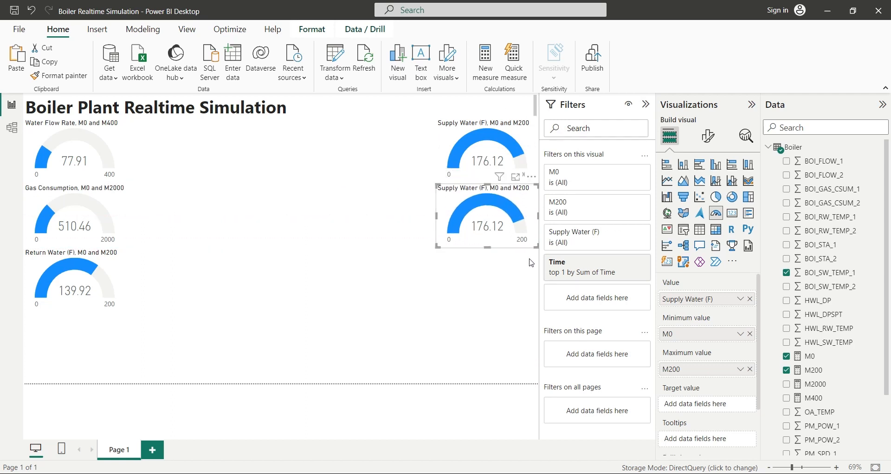
pyautogui.click(750, 299)
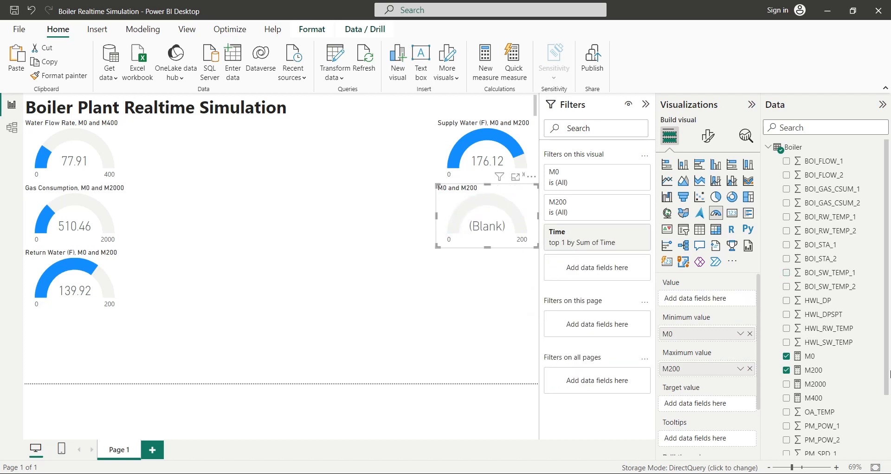
pyautogui.scroll(-3, 848, 424)
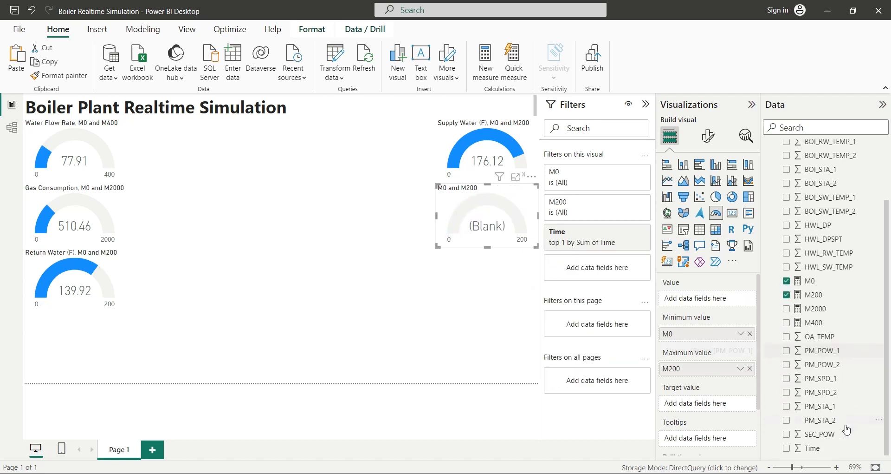
pyautogui.moveTo(839, 352); pyautogui.dragTo(718, 302)
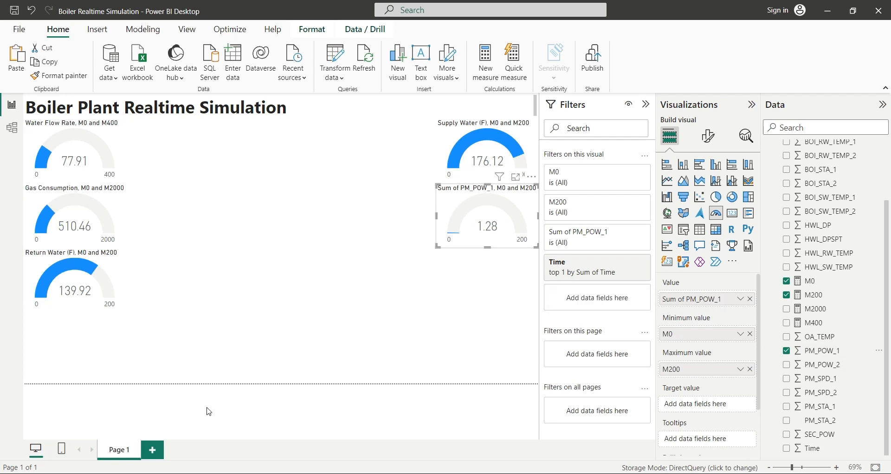
# Switch to Definitions.csv in Excel and copy the text "Power Consumption" from the PM_POW_1 data point name in C17
pyautogui.moveTo(146, 470)
pyautogui.click(161, 451)
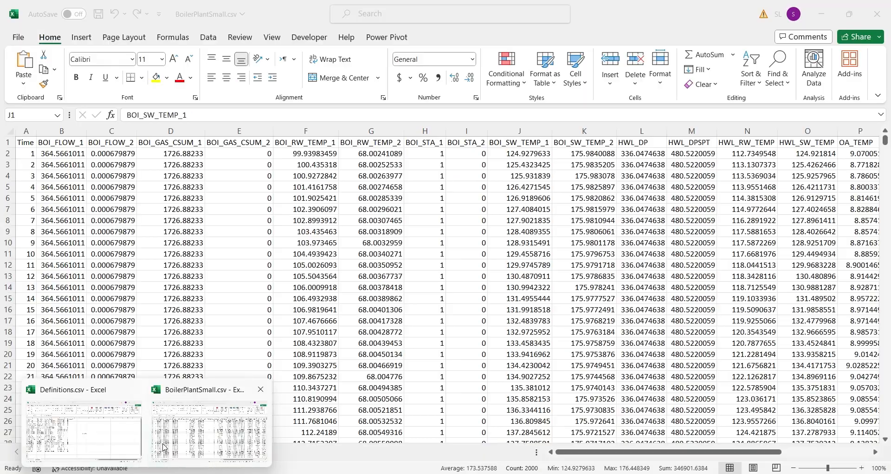
pyautogui.moveTo(147, 471)
pyautogui.click(133, 433)
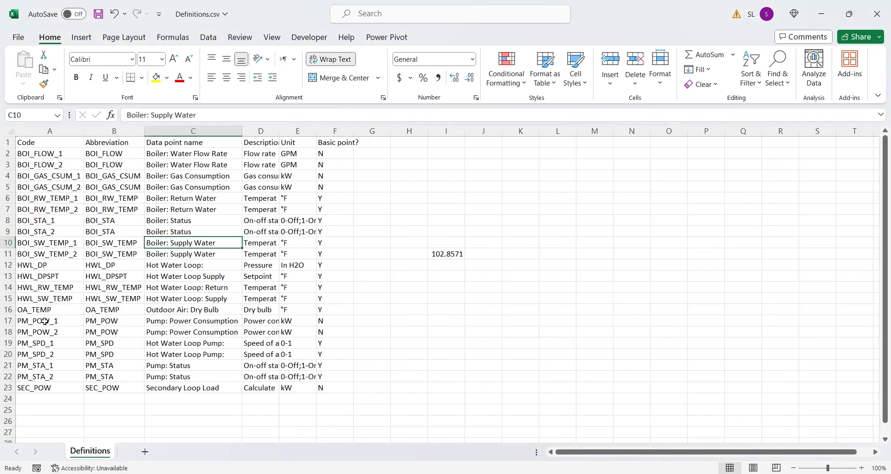
pyautogui.click(195, 322)
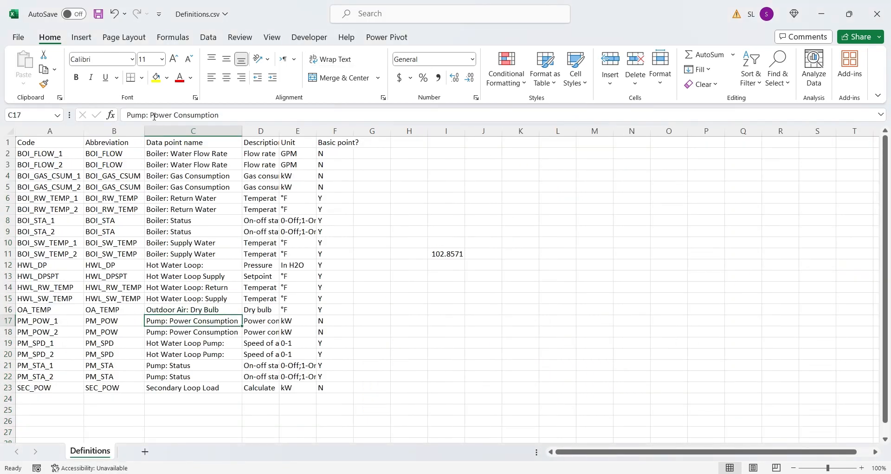
pyautogui.moveTo(151, 115); pyautogui.dragTo(223, 116)
pyautogui.hotkey('ctrl', 'c')
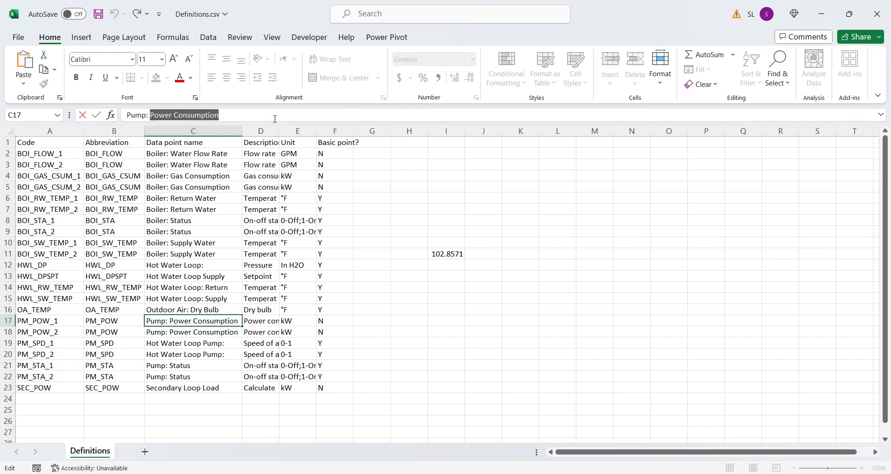
pyautogui.press('Escape')
# Return to the Power BI report and rename the new gauge's value field to "Power Consumption (kW)"
pyautogui.click(182, 472)
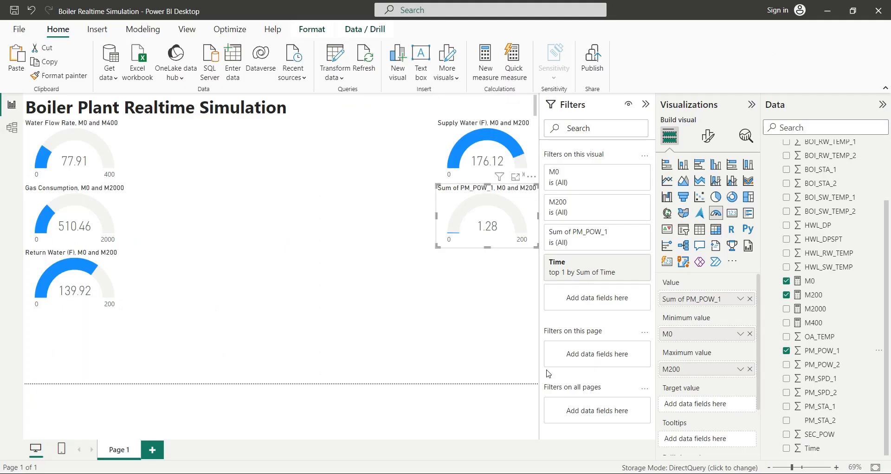
pyautogui.doubleClick(684, 299)
pyautogui.hotkey('ctrl', 'v')
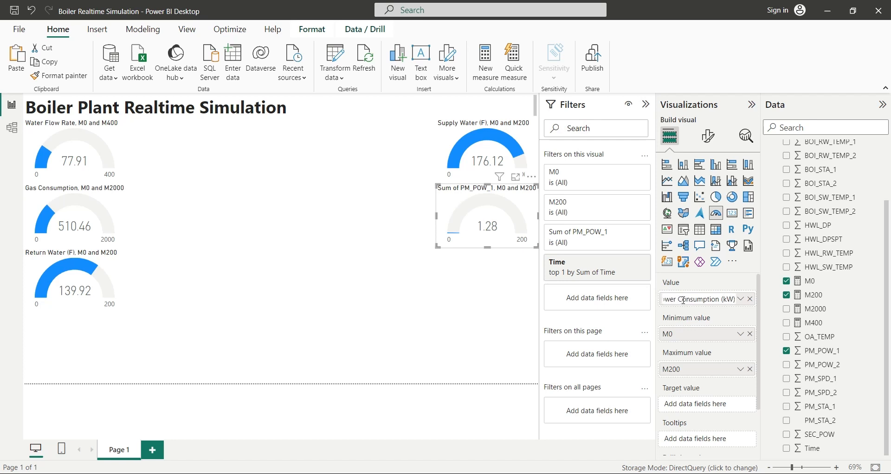
pyautogui.press('Return')
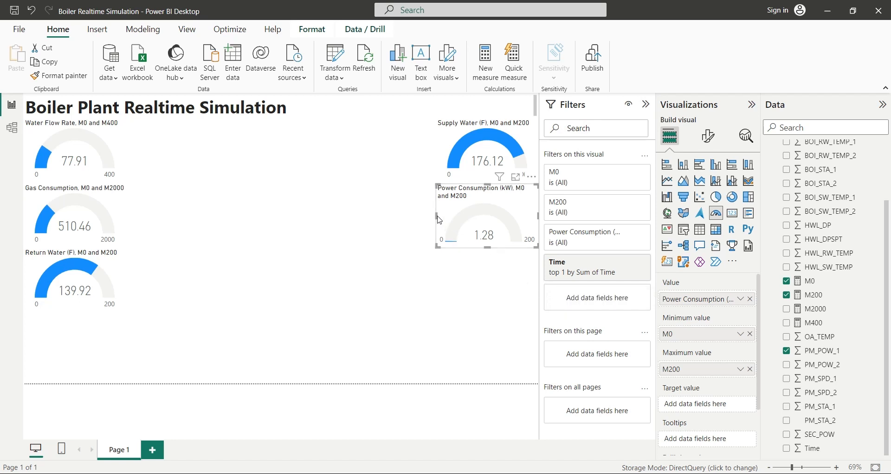
# Widen the Power Consumption (kW) gauge so its title fits on one line, and extend the Supply Water (F) gauge to the same width
pyautogui.moveTo(437, 215); pyautogui.dragTo(413, 222)
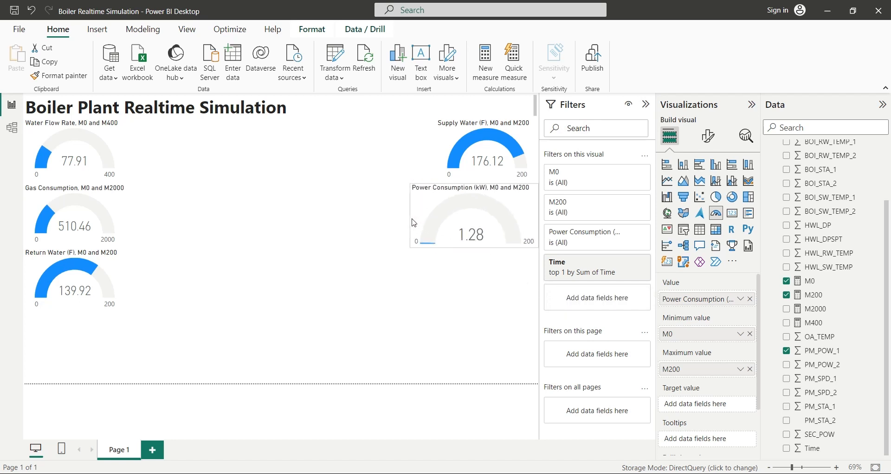
pyautogui.click(440, 155)
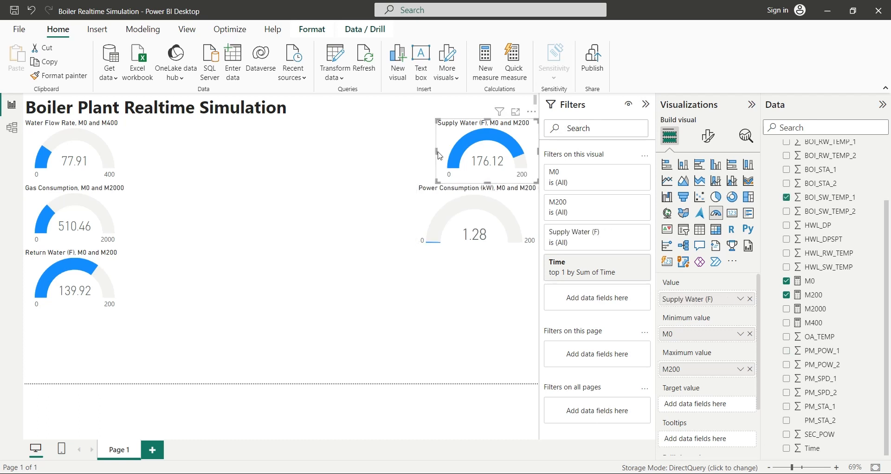
pyautogui.moveTo(433, 151); pyautogui.dragTo(417, 154)
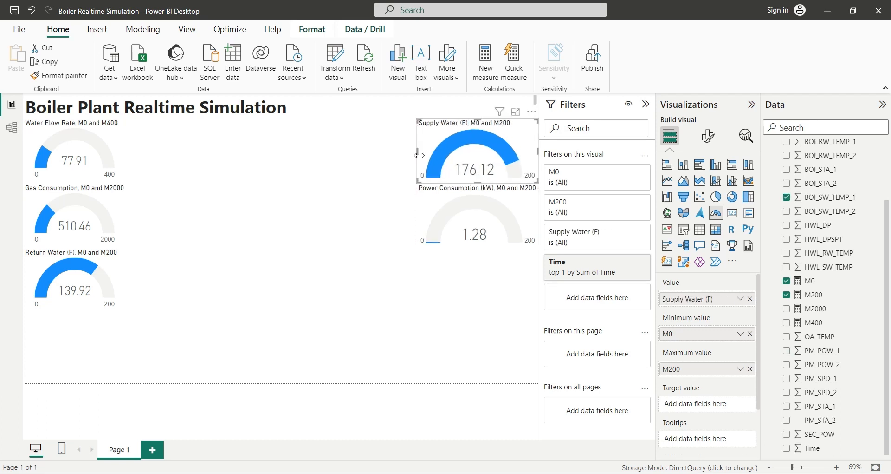
# Widen the Water Flow Rate, Gas Consumption and Return Water (F) gauges to one matching width
pyautogui.click(124, 147)
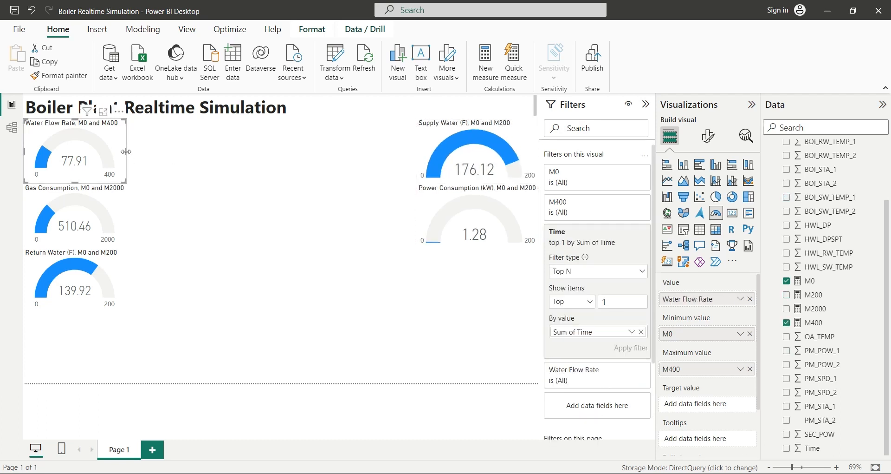
pyautogui.moveTo(127, 156); pyautogui.dragTo(151, 156)
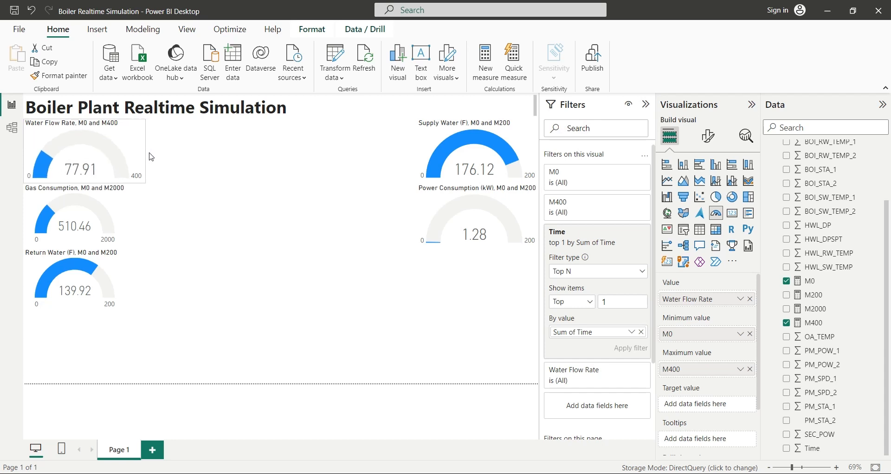
pyautogui.click(123, 216)
pyautogui.moveTo(124, 216); pyautogui.dragTo(153, 219)
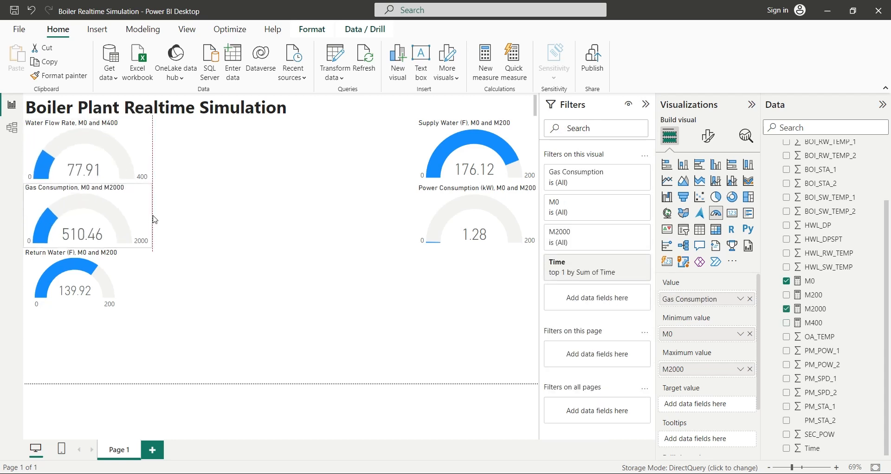
pyautogui.click(123, 277)
pyautogui.moveTo(127, 281); pyautogui.dragTo(150, 284)
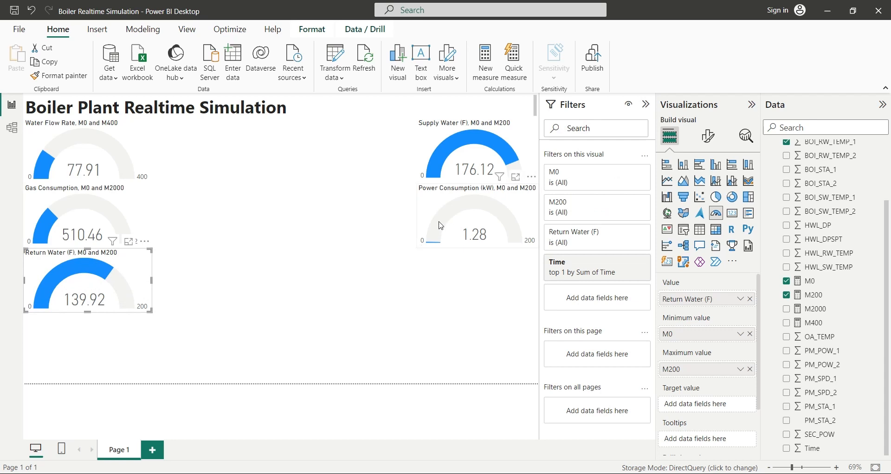
# Check the minimum and maximum of the PM_POW_1 column in BoilerPlantSmall.csv in Excel, and return to the Power BI report
pyautogui.click(428, 213)
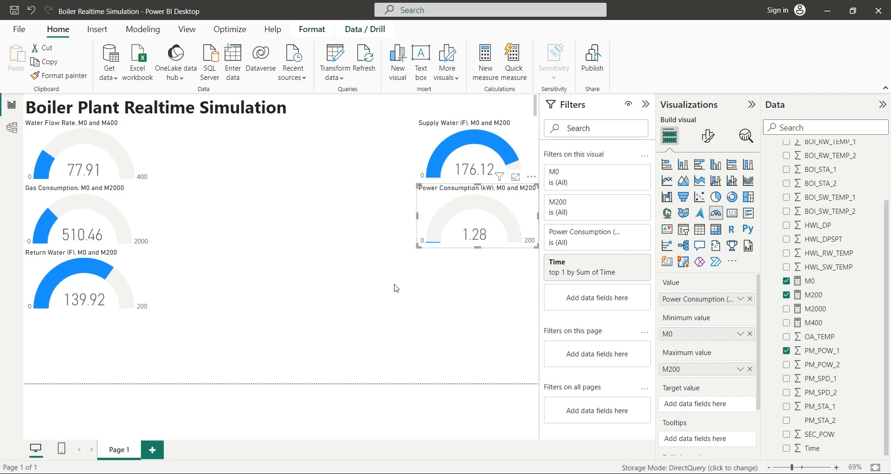
pyautogui.click(187, 453)
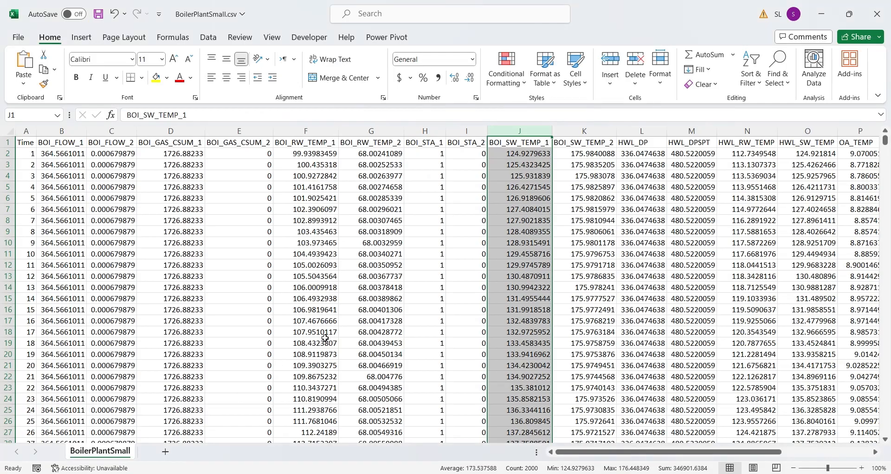
pyautogui.moveTo(597, 451); pyautogui.dragTo(679, 452)
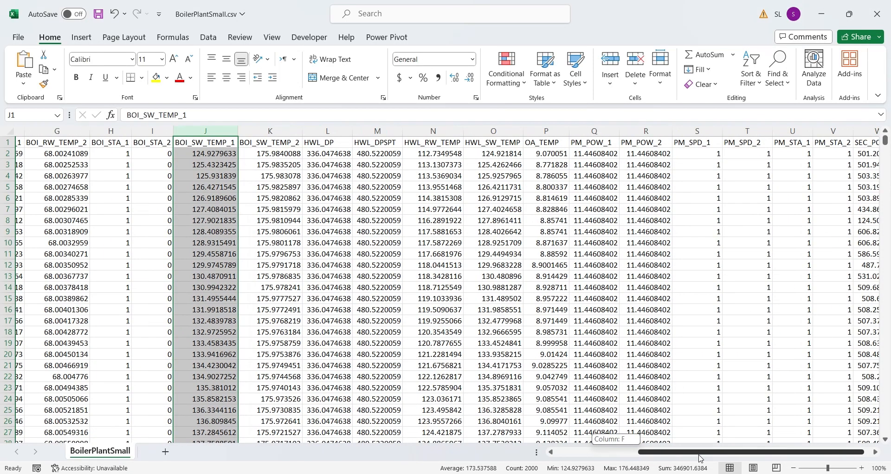
pyautogui.click(594, 131)
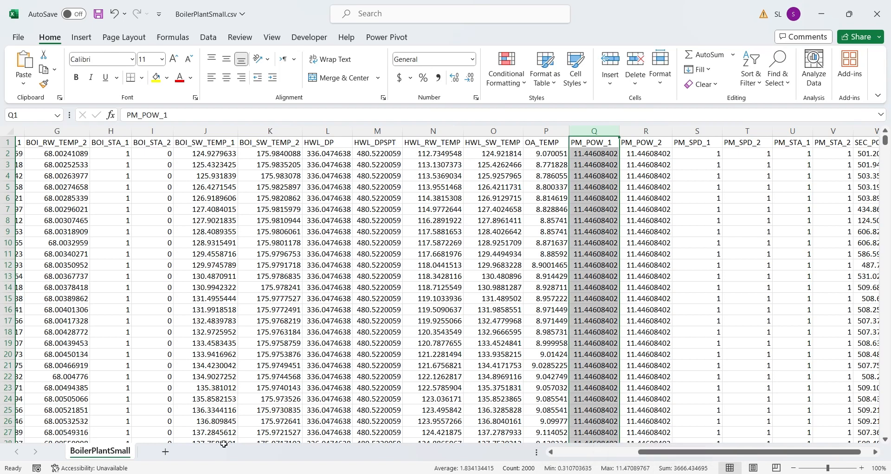
pyautogui.click(172, 473)
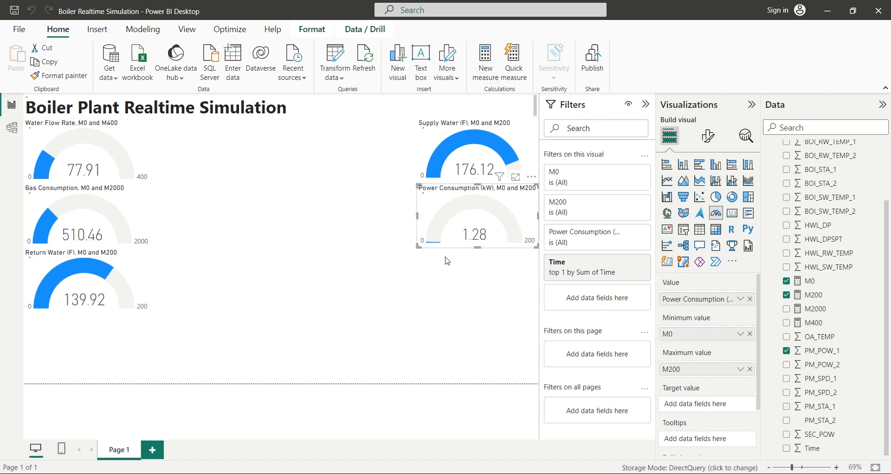
# Create the measure M12 = 12 and use it instead of M200 as the Power Consumption (kW) gauge's maximum value
pyautogui.write('M')
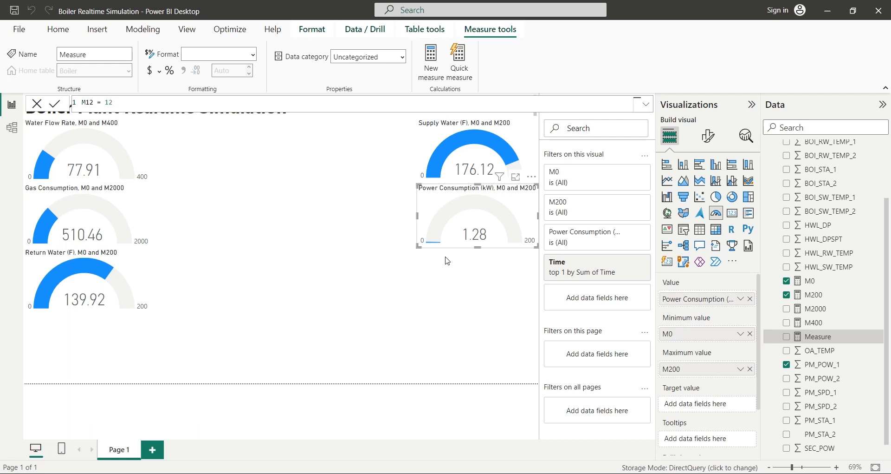
pyautogui.write('12 = 12')
pyautogui.press('Return')
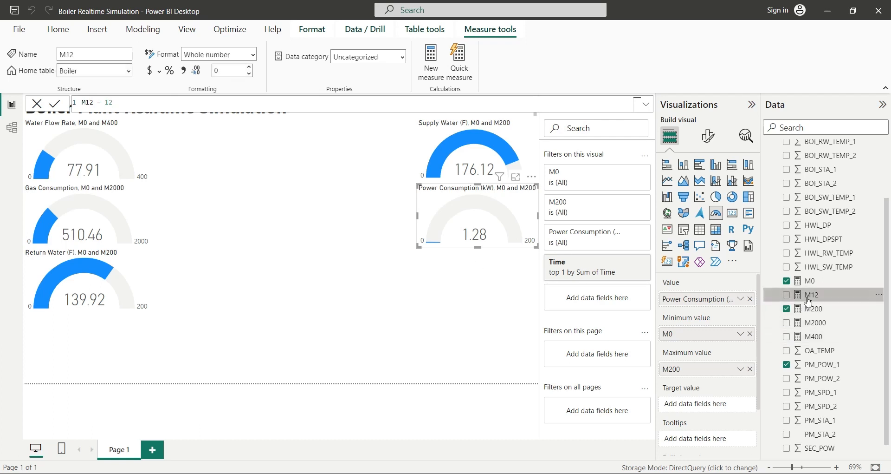
pyautogui.moveTo(808, 301); pyautogui.dragTo(704, 376)
pyautogui.click(470, 290)
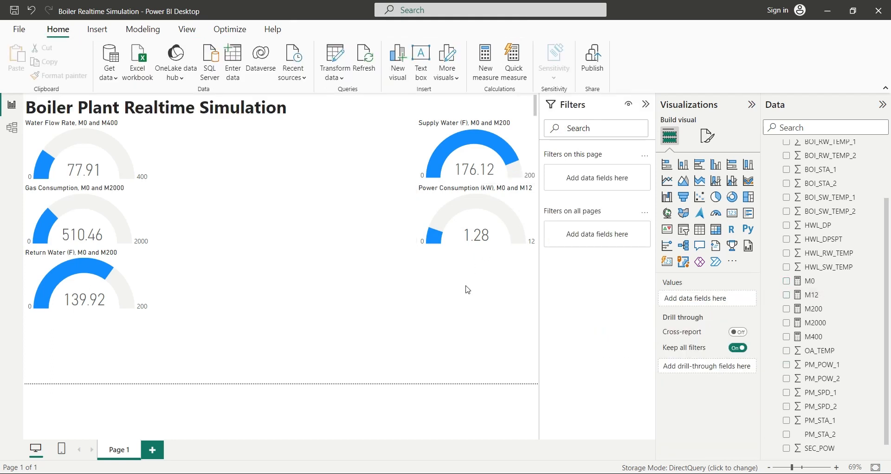
# Duplicate the Power Consumption (kW) gauge directly below itself and replace the copy's value field with PM_SPD_1
pyautogui.click(464, 244)
pyautogui.hotkey('ctrl', 'c')
pyautogui.hotkey('ctrl', 'v')
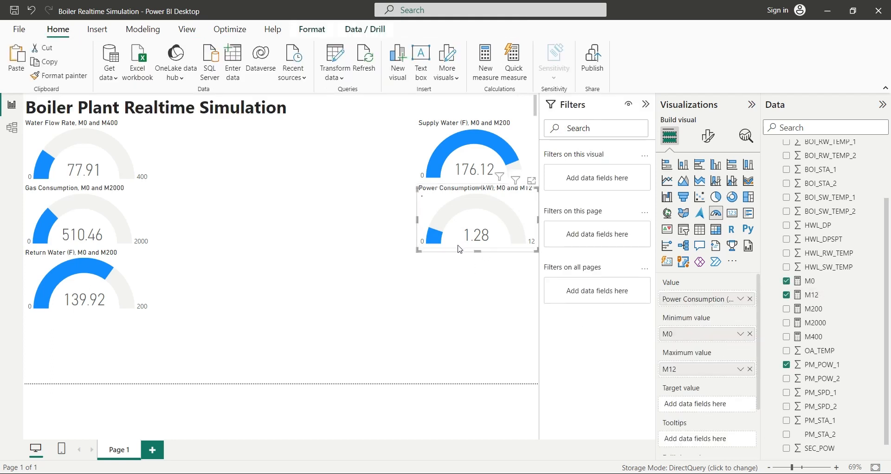
pyautogui.moveTo(459, 245); pyautogui.dragTo(459, 312)
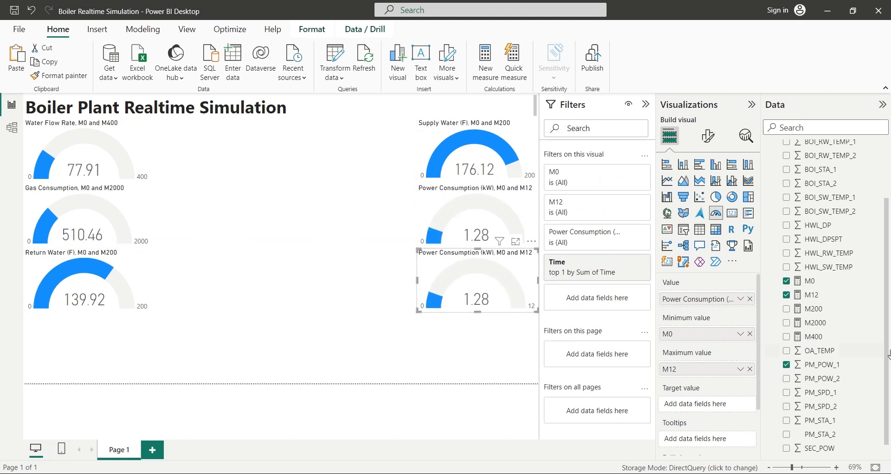
pyautogui.scroll(-1, 873, 355)
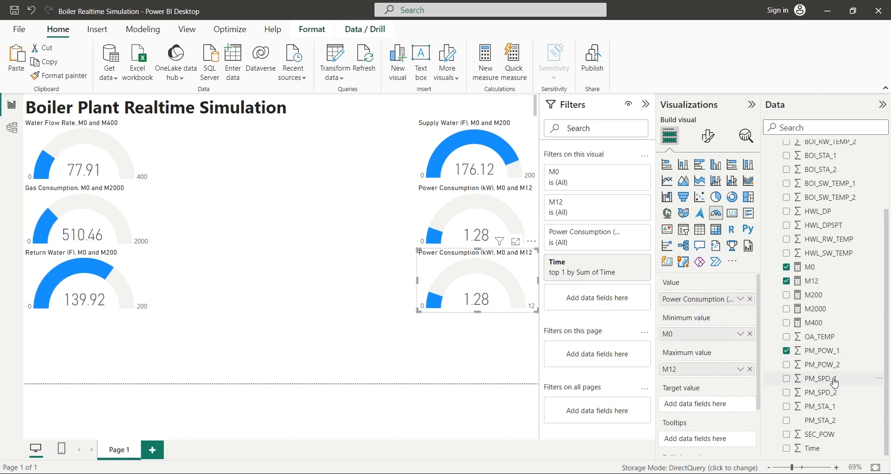
pyautogui.moveTo(835, 381); pyautogui.dragTo(730, 310)
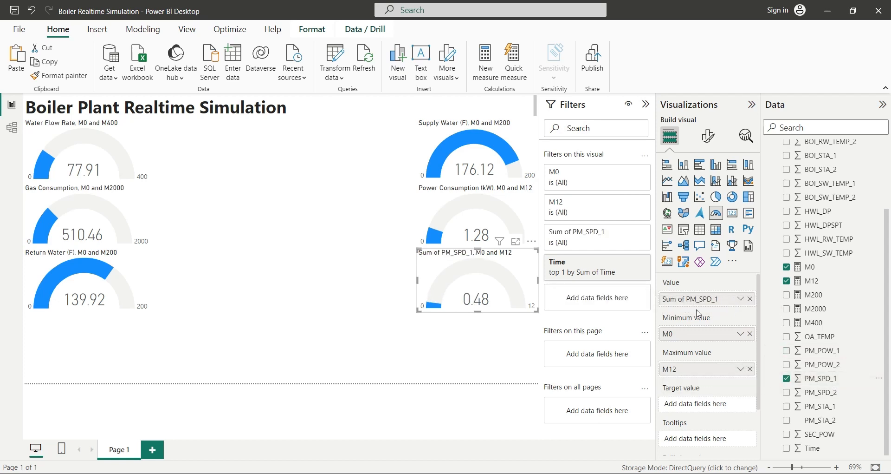
# Copy the text "Hot Water Loop Pump" from the PM_SPD_1 data point name in Definitions.csv in Excel, and return to the Power BI report
pyautogui.moveTo(147, 473)
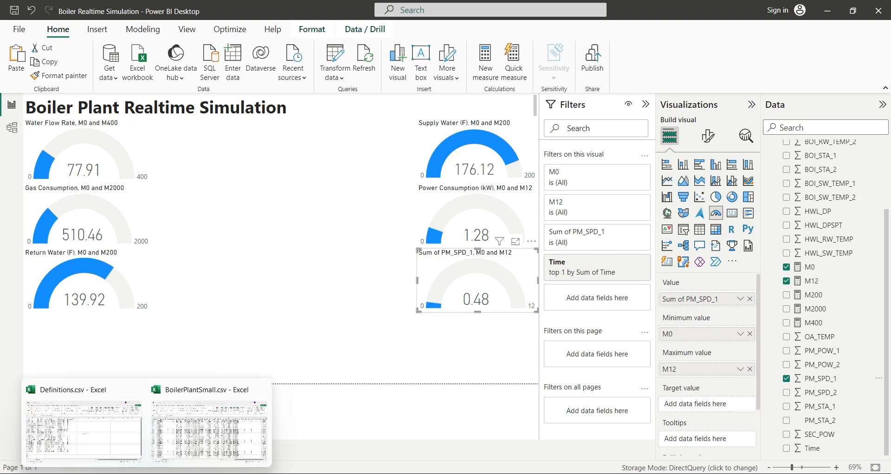
pyautogui.click(114, 443)
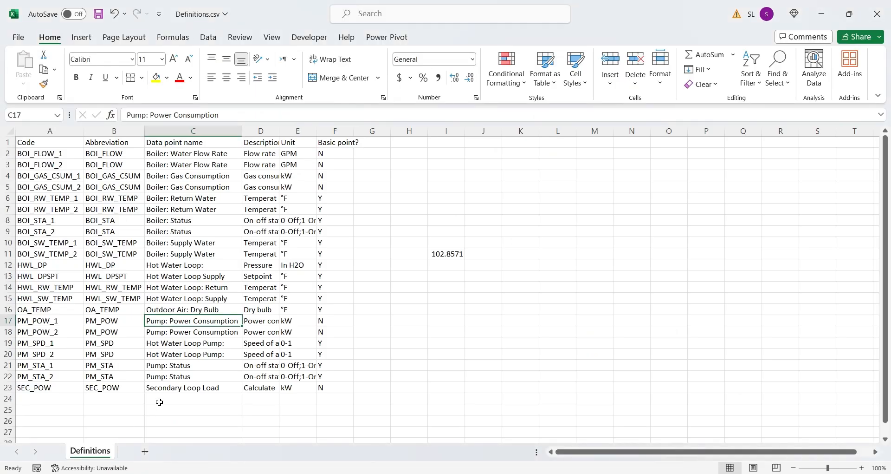
pyautogui.click(192, 344)
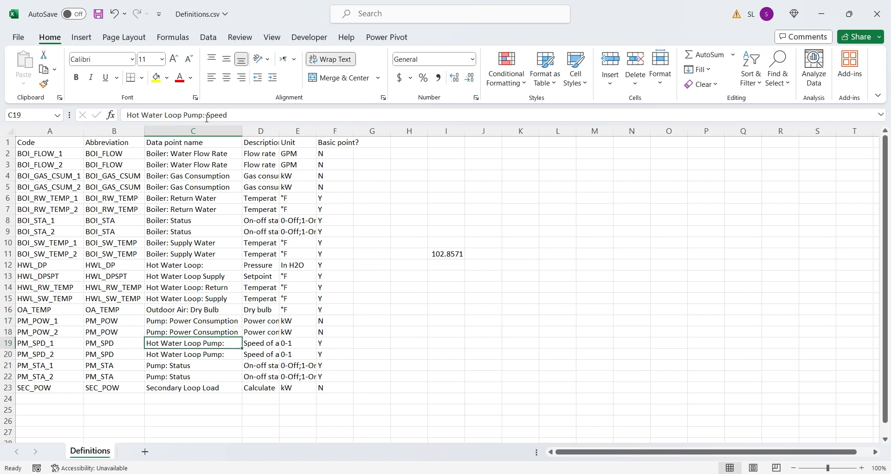
pyautogui.moveTo(224, 114); pyautogui.dragTo(124, 114)
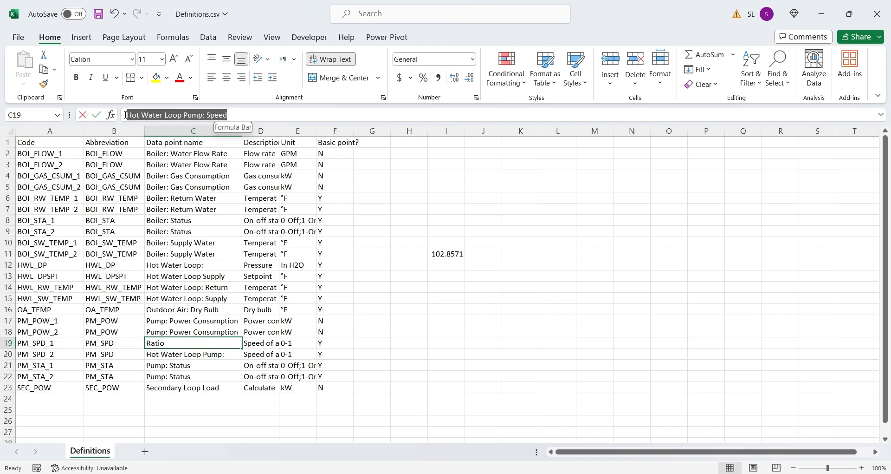
pyautogui.click(153, 114)
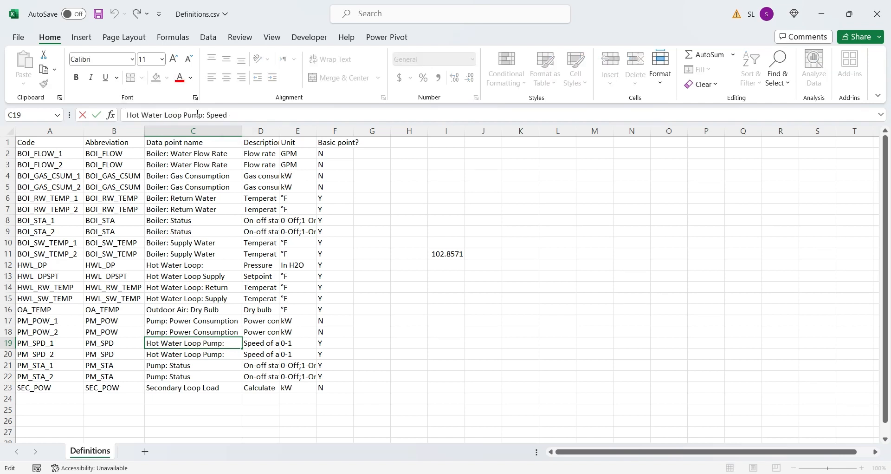
pyautogui.moveTo(197, 113); pyautogui.dragTo(96, 113)
pyautogui.moveTo(203, 115); pyautogui.dragTo(128, 115)
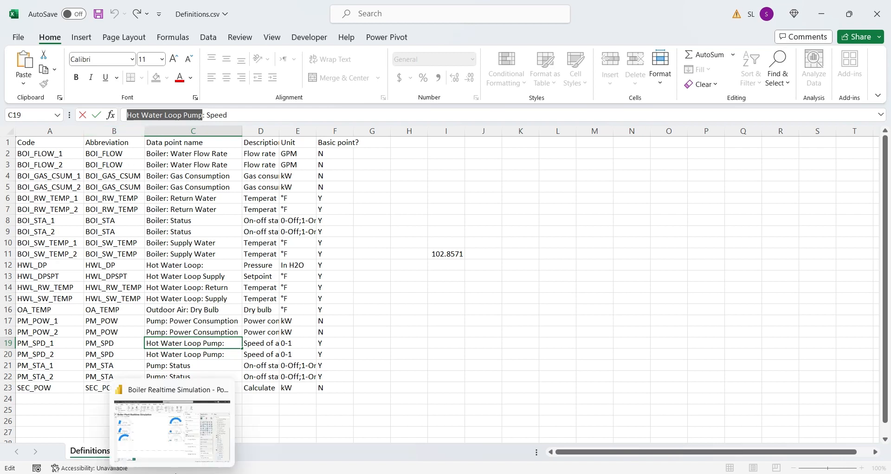
pyautogui.press('Escape')
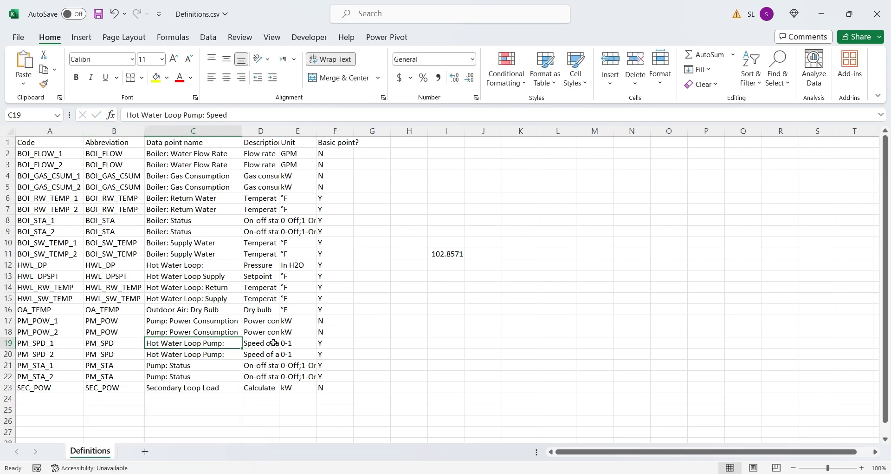
pyautogui.click(355, 473)
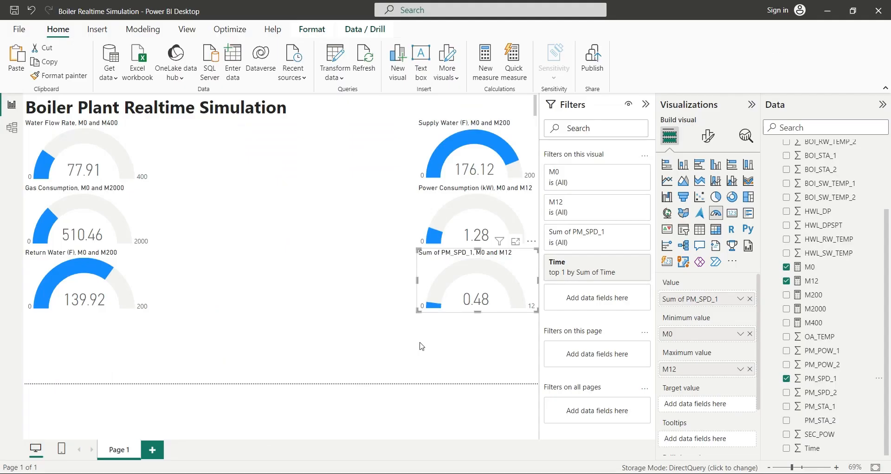
# Rename the PM_SPD_1 gauge's value field as "Hot Water Loop Pump Speed", reusing the copied text
pyautogui.doubleClick(711, 300)
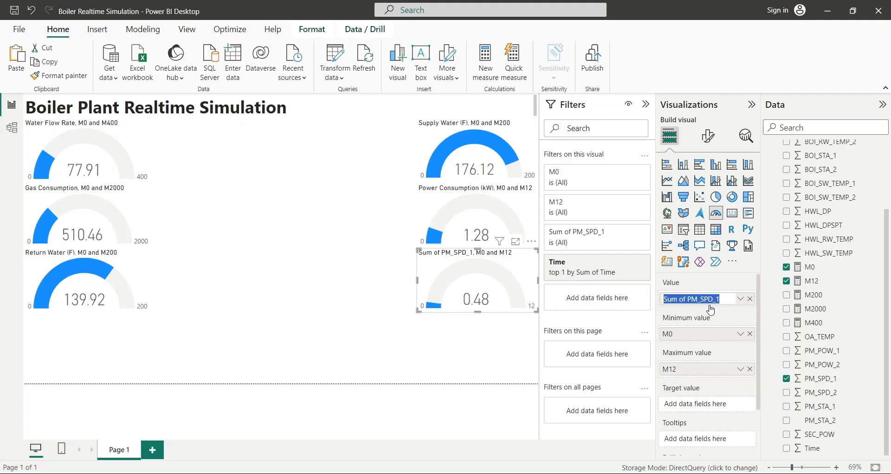
pyautogui.hotkey('ctrl', 'v')
pyautogui.write('Speed')
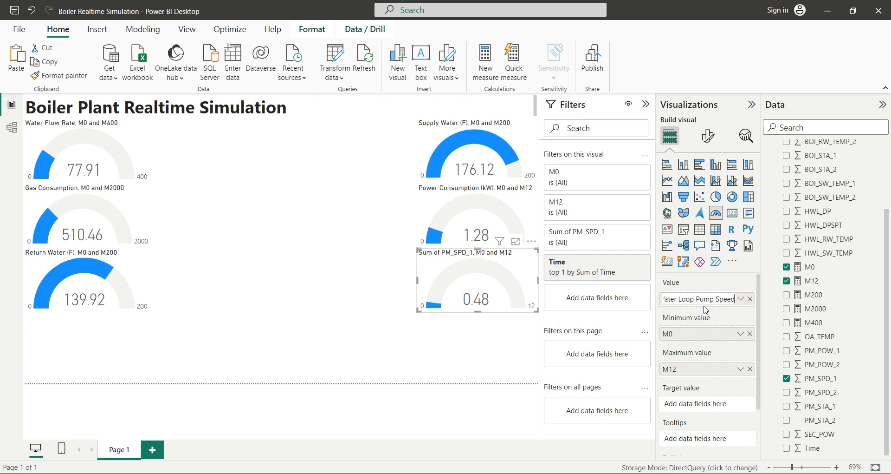
pyautogui.press('Return')
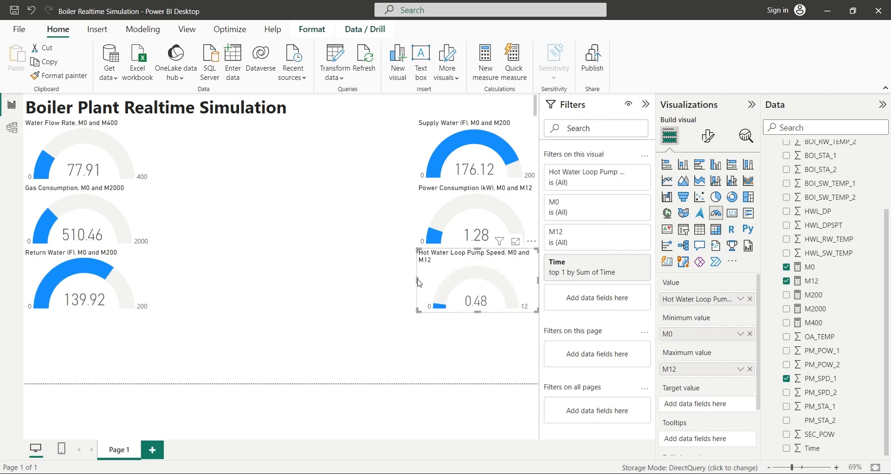
# Widen the Hot Water Loop Pump Speed, Power Consumption (kW) and Supply Water (F) gauges leftward to one matching width
pyautogui.moveTo(419, 282); pyautogui.dragTo(408, 283)
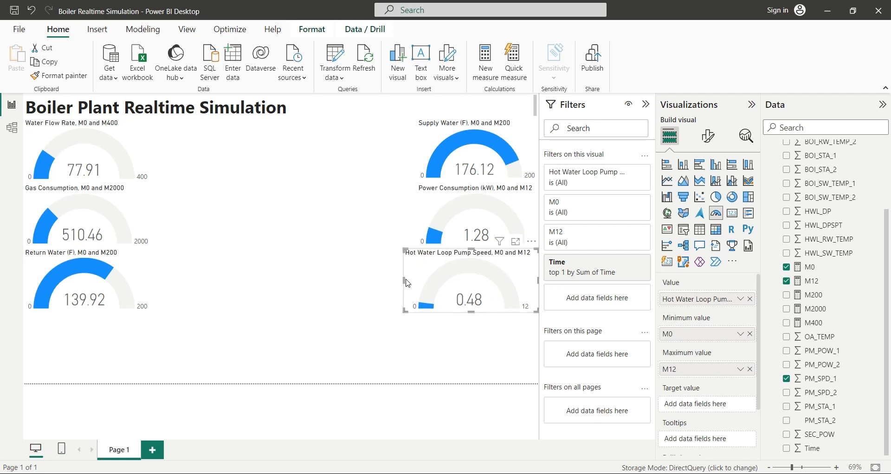
pyautogui.click(420, 219)
pyautogui.moveTo(417, 218); pyautogui.dragTo(405, 220)
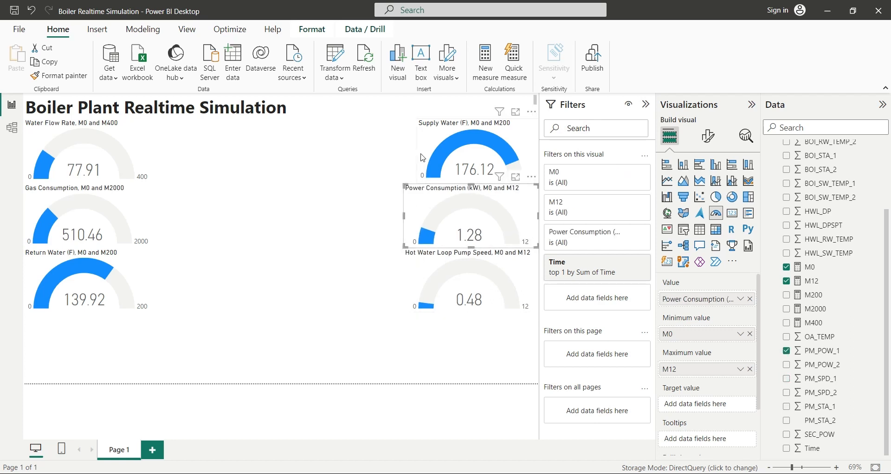
pyautogui.click(421, 157)
pyautogui.moveTo(417, 153); pyautogui.dragTo(405, 153)
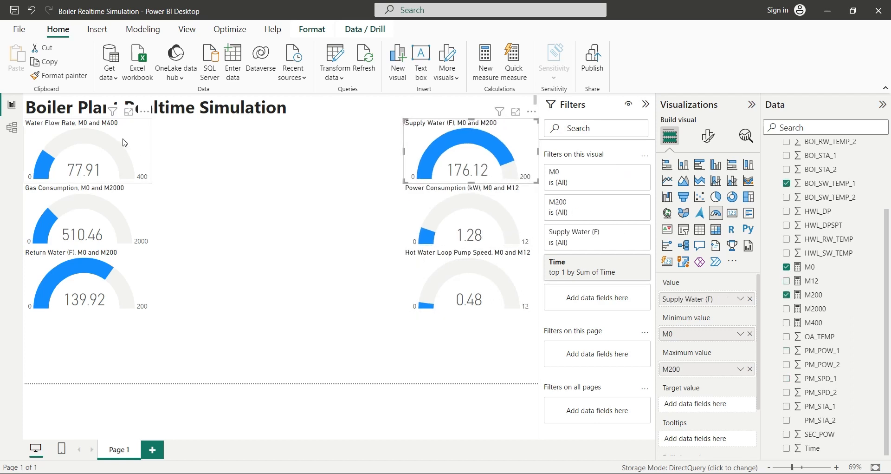
# Widen the Water Flow Rate, Gas Consumption and Return Water (F) gauges slightly to the right, keeping their edges aligned
pyautogui.click(137, 141)
pyautogui.moveTo(153, 153); pyautogui.dragTo(166, 154)
pyautogui.click(144, 221)
pyautogui.click(153, 217)
pyautogui.click(154, 219)
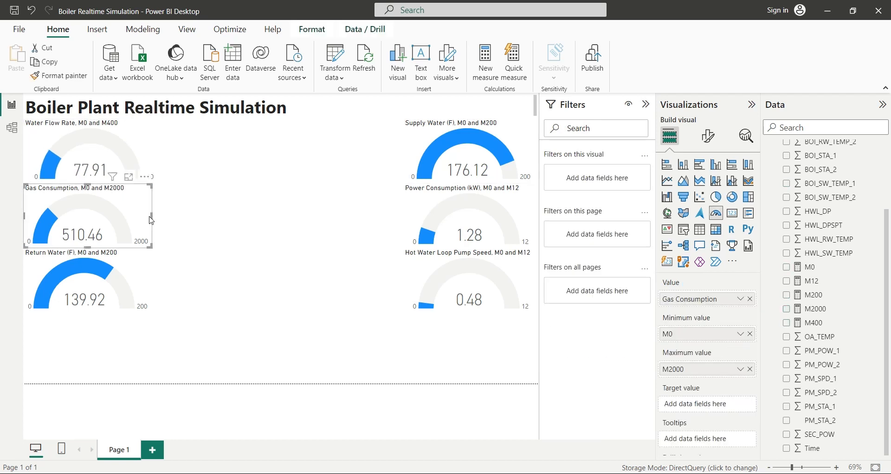
pyautogui.moveTo(159, 217); pyautogui.dragTo(165, 217)
pyautogui.click(149, 277)
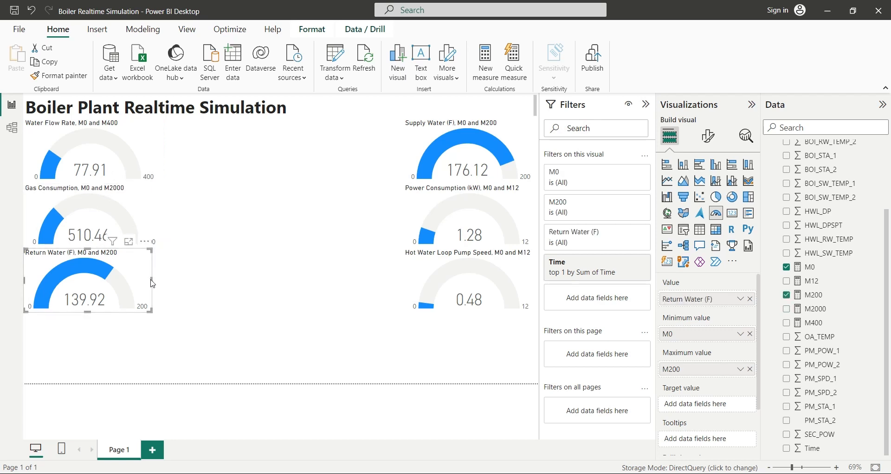
pyautogui.moveTo(153, 281); pyautogui.dragTo(163, 283)
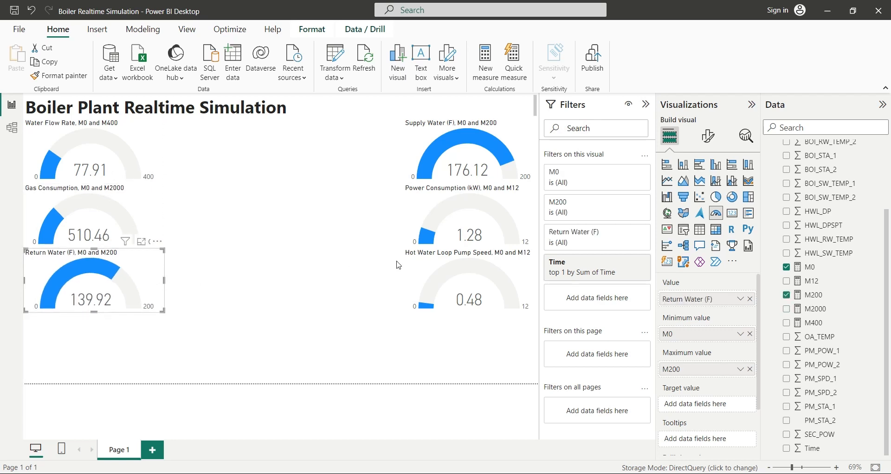
# Create the measure M1 = 1 and use it instead of M12 as the Hot Water Loop Pump Speed gauge's maximum value
pyautogui.click(417, 278)
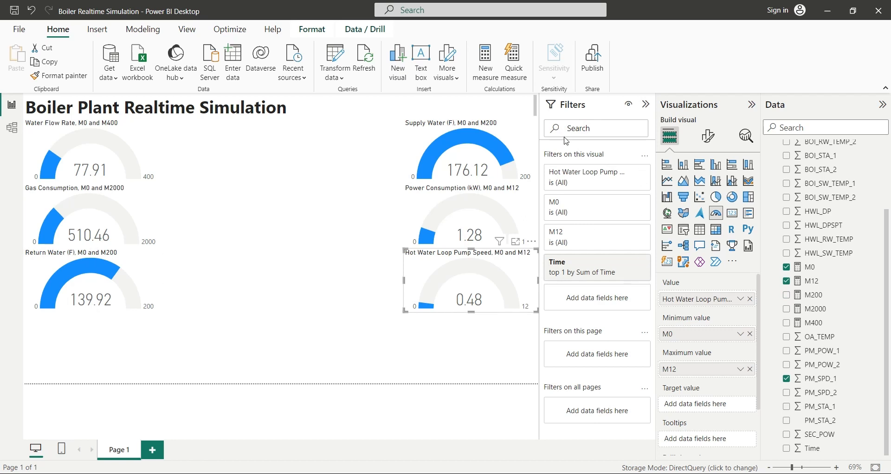
pyautogui.click(486, 63)
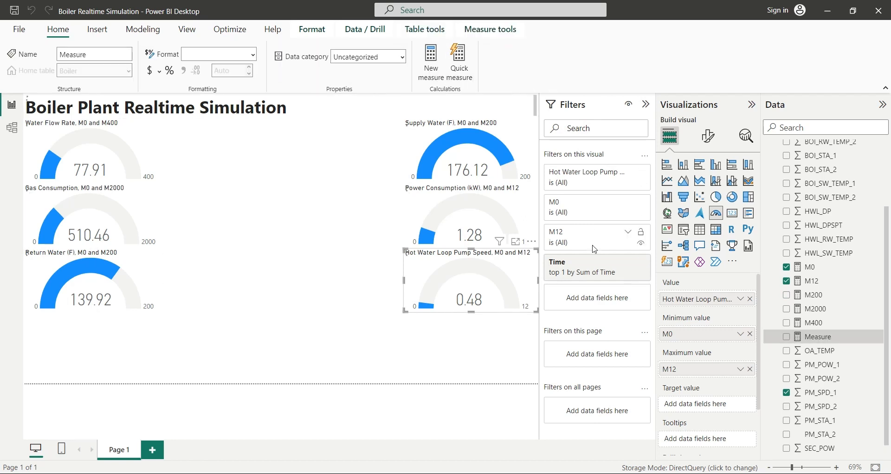
pyautogui.write('M1 = 1')
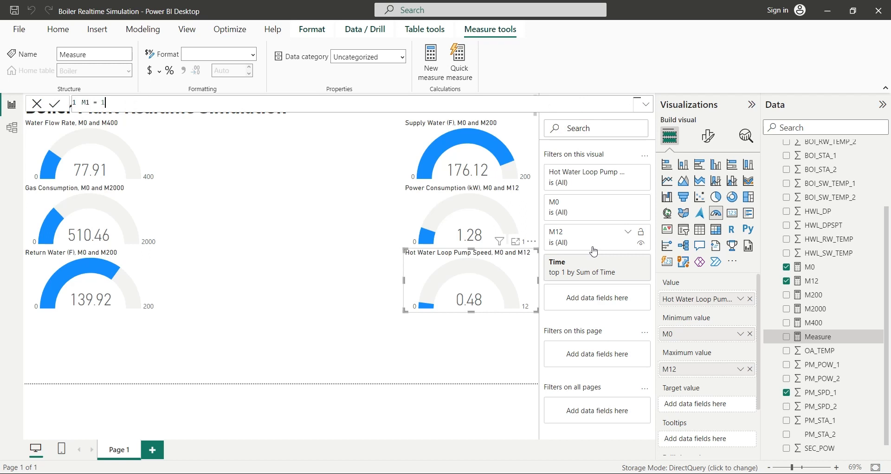
pyautogui.press('Return')
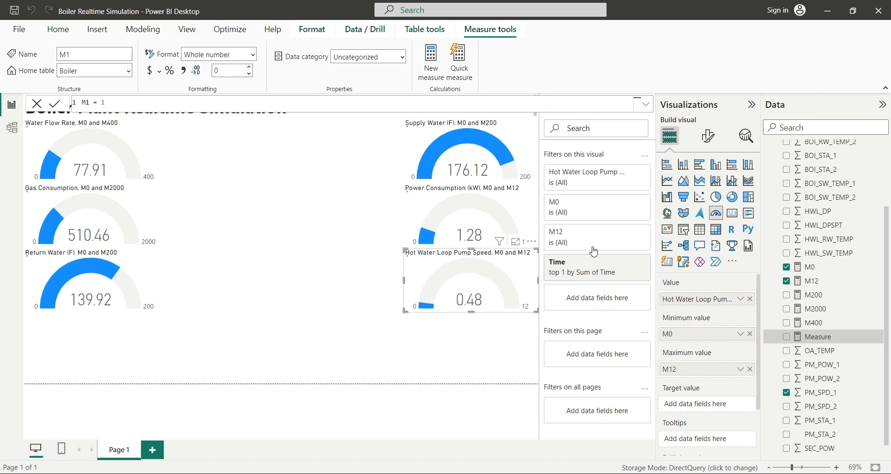
pyautogui.moveTo(805, 282); pyautogui.dragTo(697, 369)
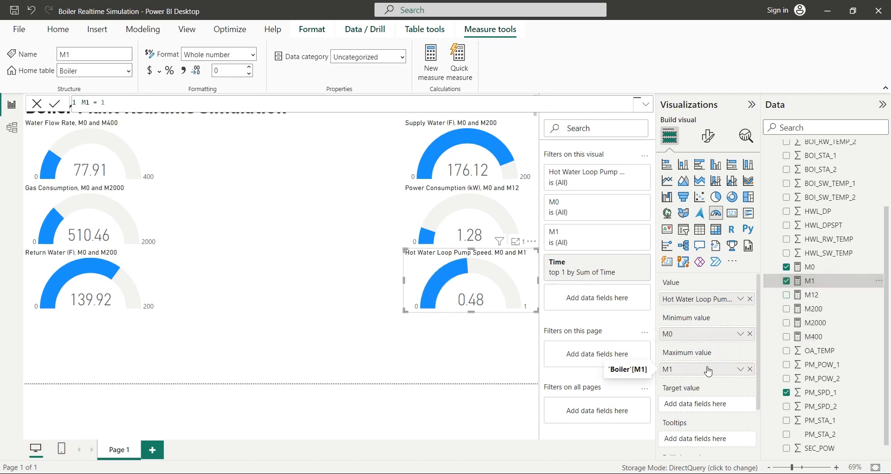
# Insert a line chart filling the gap between the Water Flow Rate and Supply Water (F) gauges, with HWL_DP on its Y-axis
pyautogui.click(467, 341)
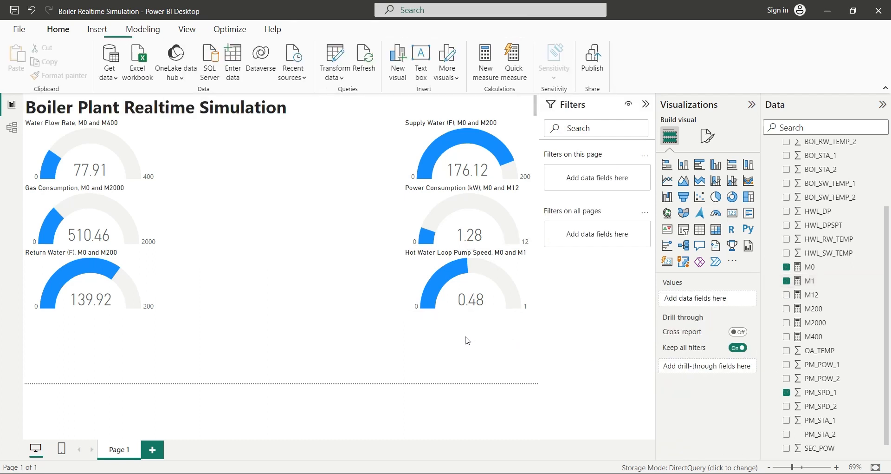
pyautogui.click(667, 180)
pyautogui.moveTo(145, 334); pyautogui.dragTo(230, 127)
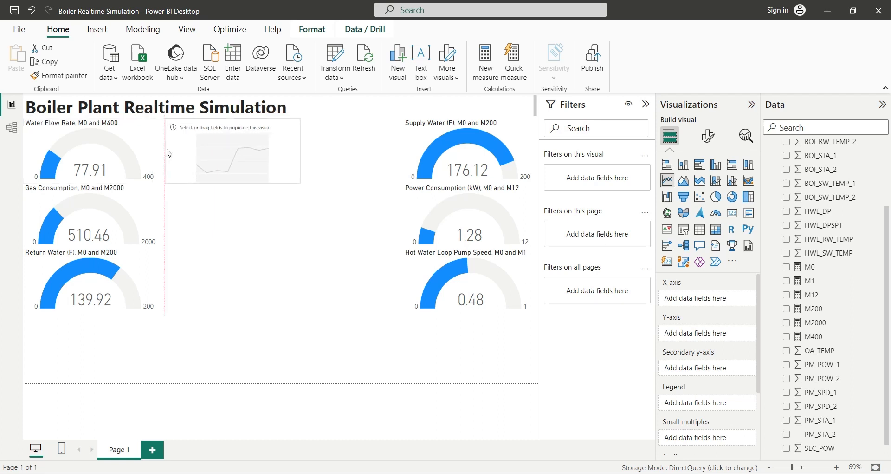
pyautogui.moveTo(302, 154); pyautogui.dragTo(404, 153)
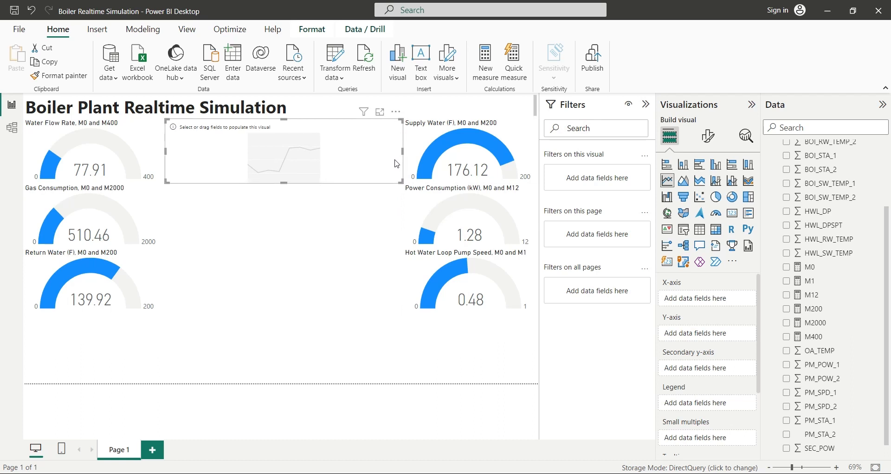
pyautogui.scroll(5, 846, 302)
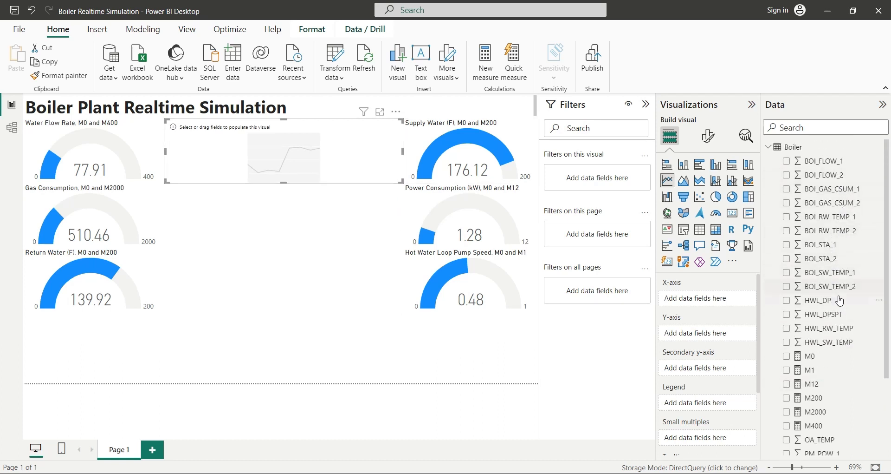
pyautogui.moveTo(838, 309); pyautogui.dragTo(727, 338)
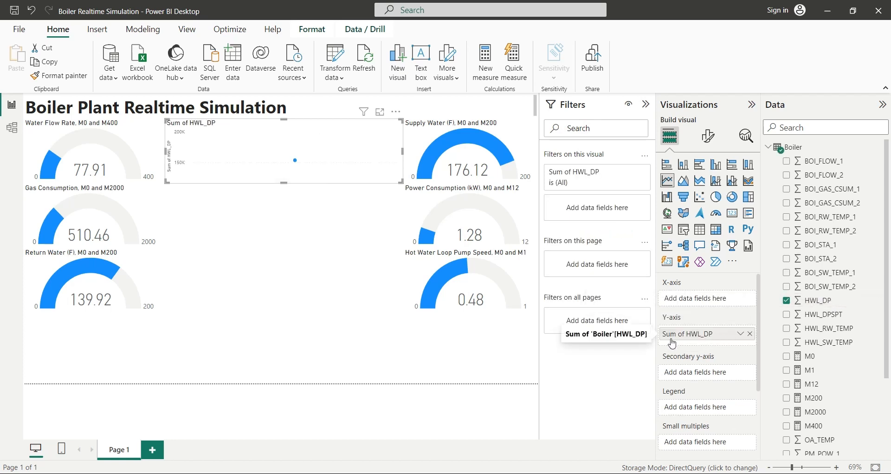
# Copy the HWL_DP data point name "Hot Water Loop: Differential" from Definitions.csv in Excel, and return to the Power BI report
pyautogui.moveTo(149, 473)
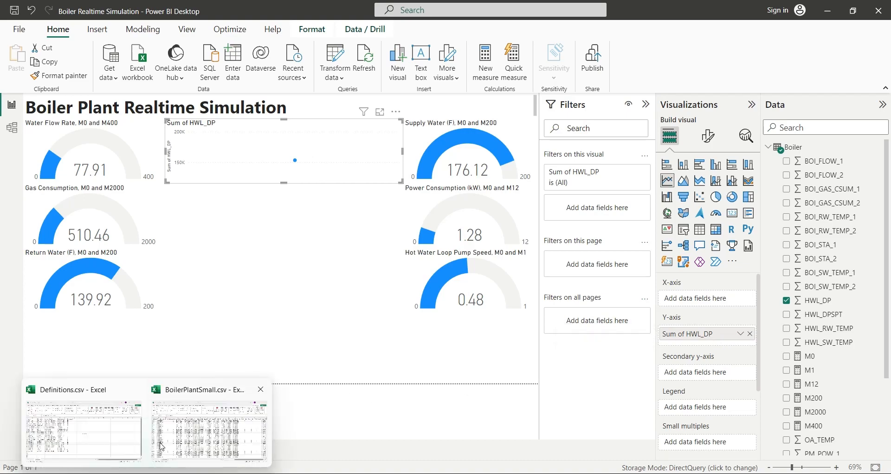
pyautogui.click(135, 423)
pyautogui.click(113, 266)
pyautogui.click(182, 266)
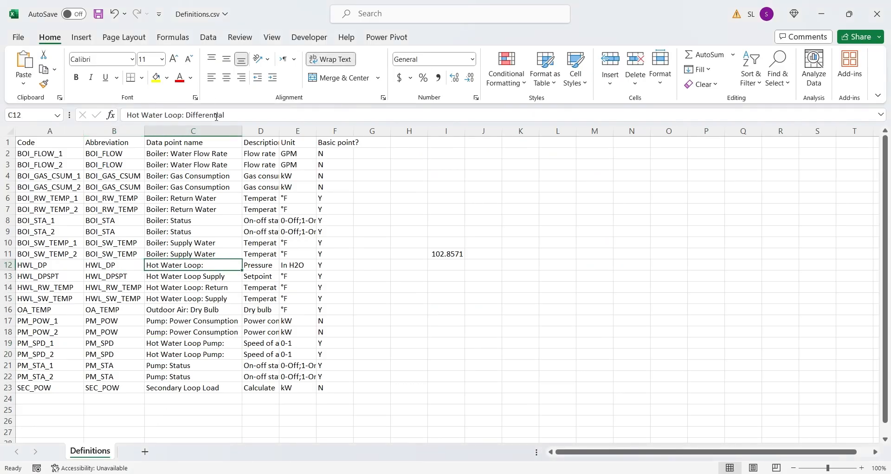
pyautogui.tripleClick(192, 118)
pyautogui.hotkey('ctrl', 'c')
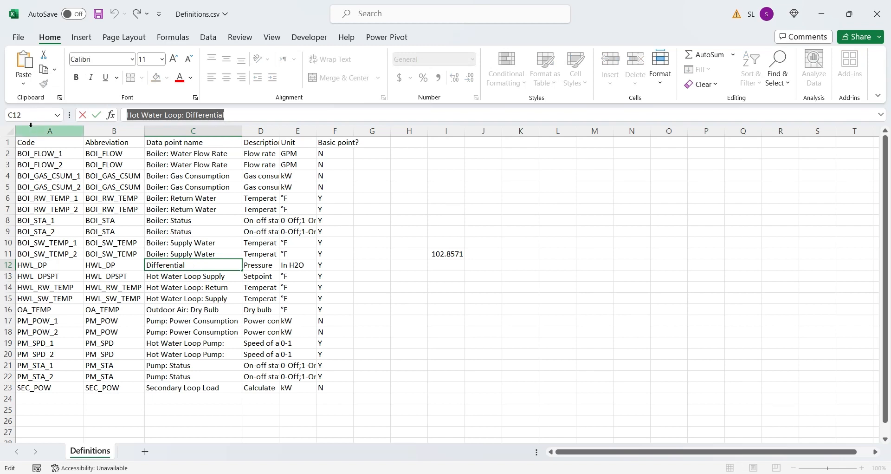
pyautogui.press('Escape')
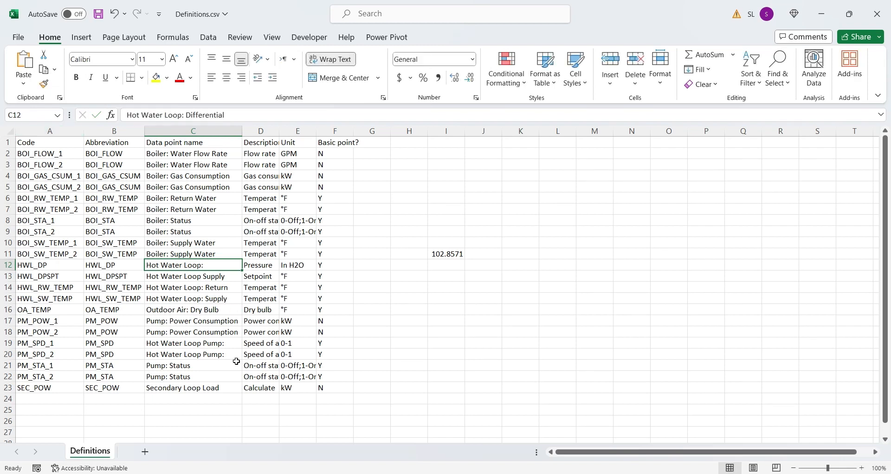
pyautogui.moveTo(175, 471)
pyautogui.click(172, 414)
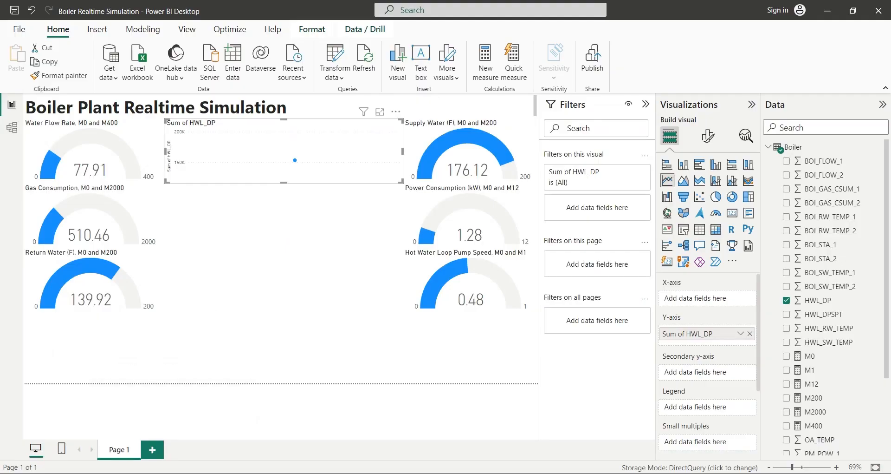
# Rename the line chart's Y-axis field as "Hot Water Loop: Differential (H2O)" and put Time on the X-axis
pyautogui.doubleClick(706, 334)
pyautogui.hotkey('ctrl', 'v')
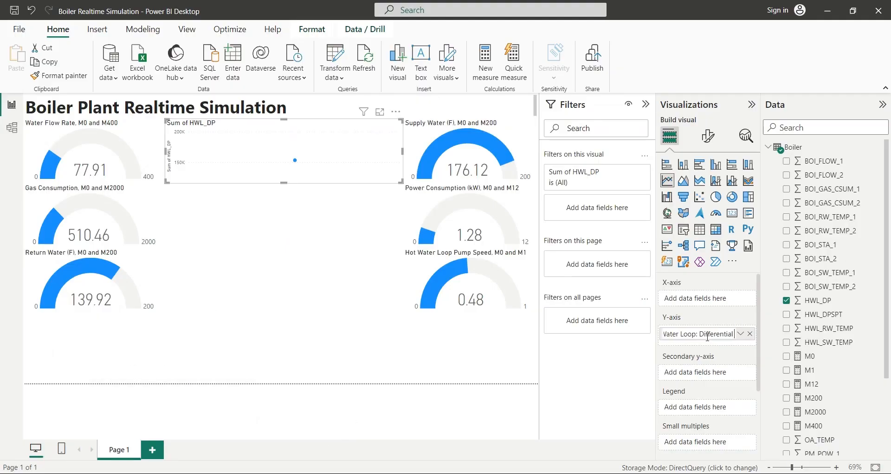
pyautogui.write('(H2)')
pyautogui.press('BackSpace')
pyautogui.write('O)')
pyautogui.press('Return')
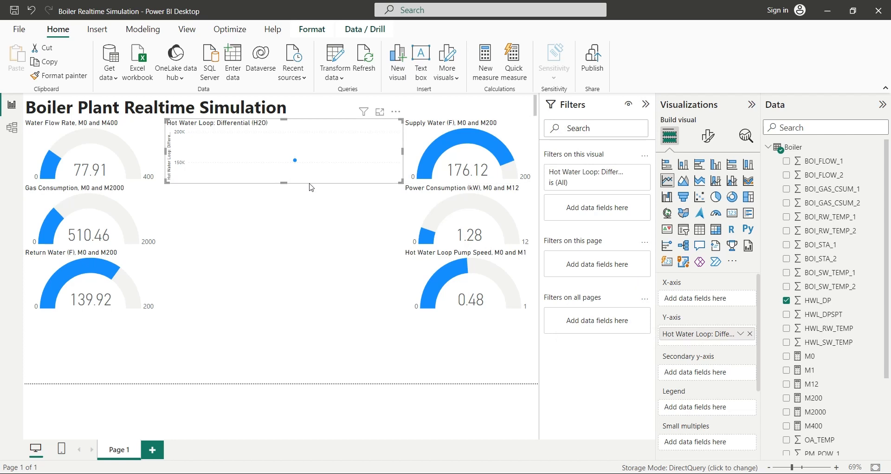
pyautogui.scroll(-3, 851, 418)
pyautogui.moveTo(820, 447); pyautogui.dragTo(733, 299)
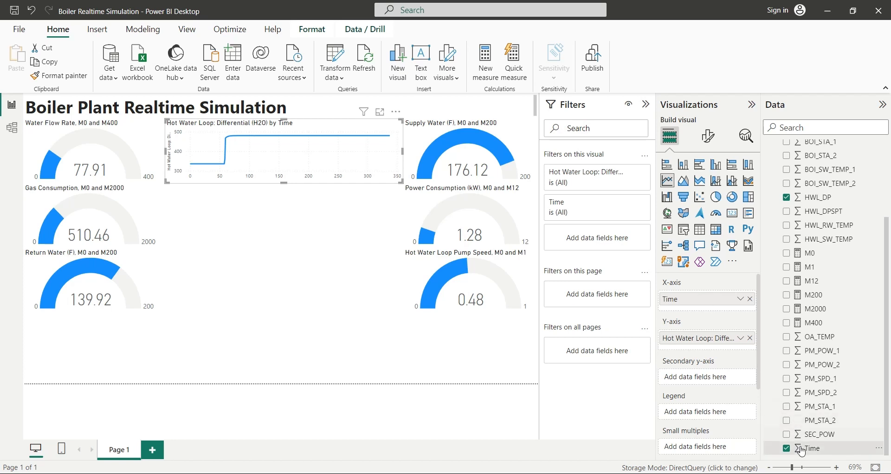
# Filter the Hot Water Loop: Differential line chart to the top 30 Time items by Sum of Time
pyautogui.moveTo(803, 449); pyautogui.dragTo(597, 234)
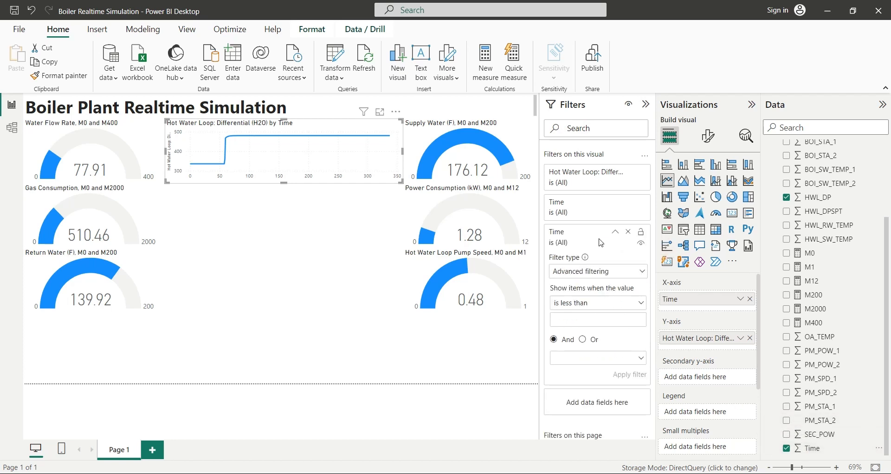
pyautogui.click(609, 274)
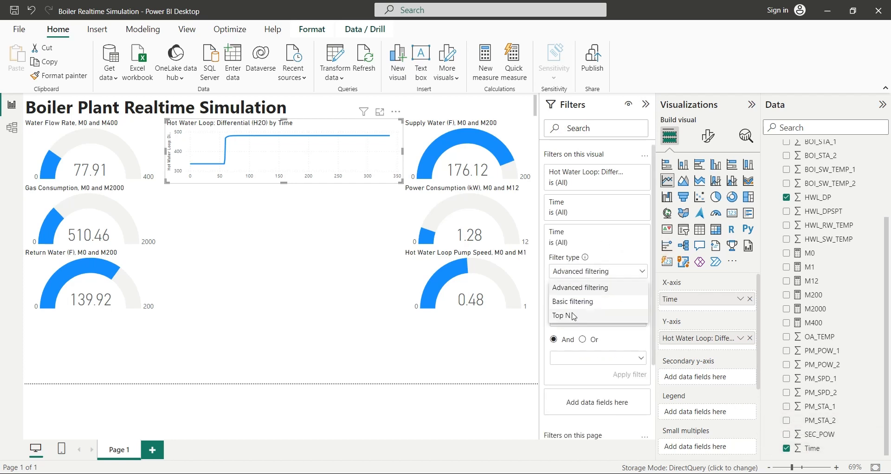
pyautogui.click(574, 314)
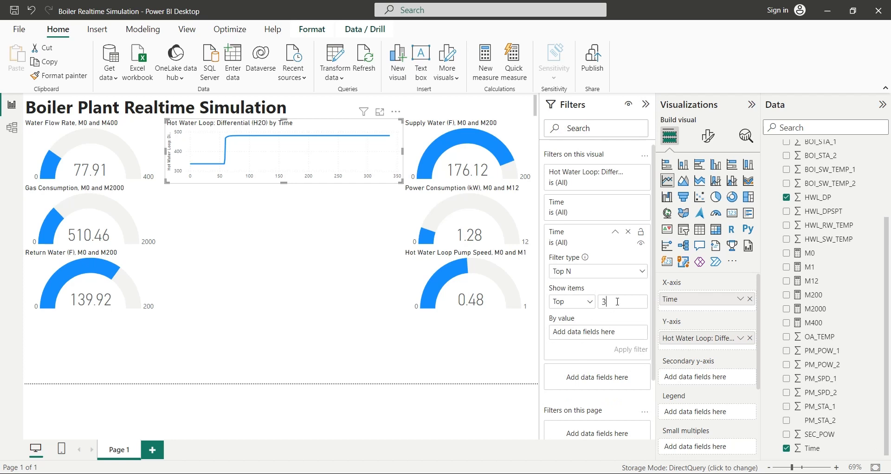
pyautogui.moveTo(812, 448); pyautogui.dragTo(590, 336)
pyautogui.click(626, 353)
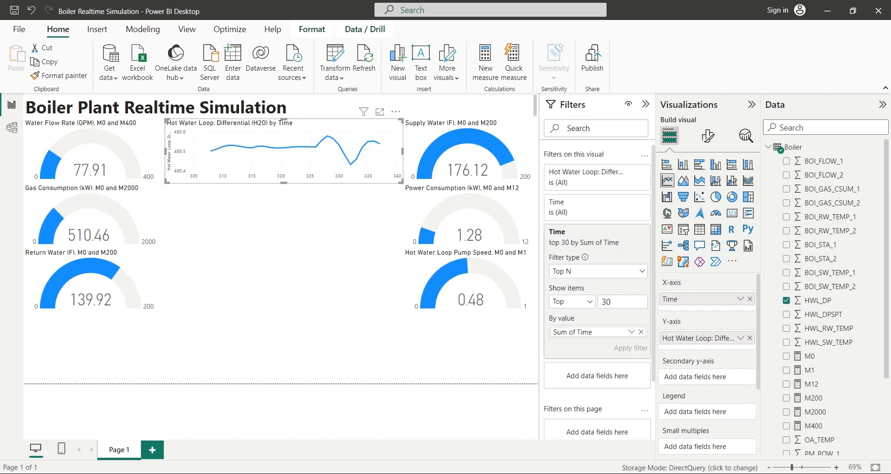
# Duplicate the line chart into the gap between the Gas Consumption and Power Consumption gauges, with HWL_DPSPT as its only Y-axis field
pyautogui.hotkey('ctrl', 'c')
pyautogui.hotkey('ctrl', 'v')
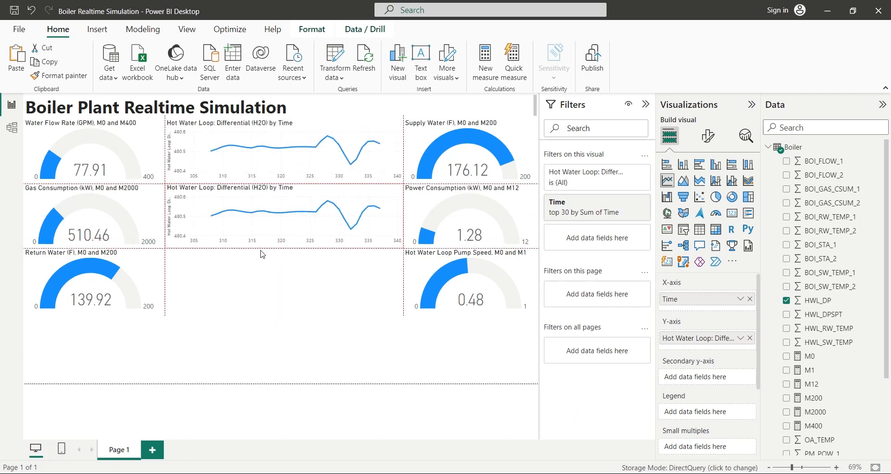
pyautogui.moveTo(263, 254); pyautogui.dragTo(264, 248)
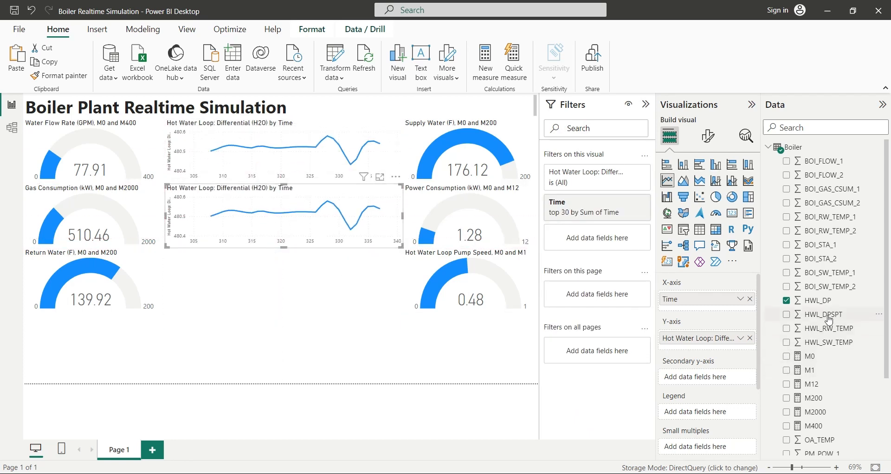
pyautogui.moveTo(827, 315); pyautogui.dragTo(715, 343)
pyautogui.click(750, 338)
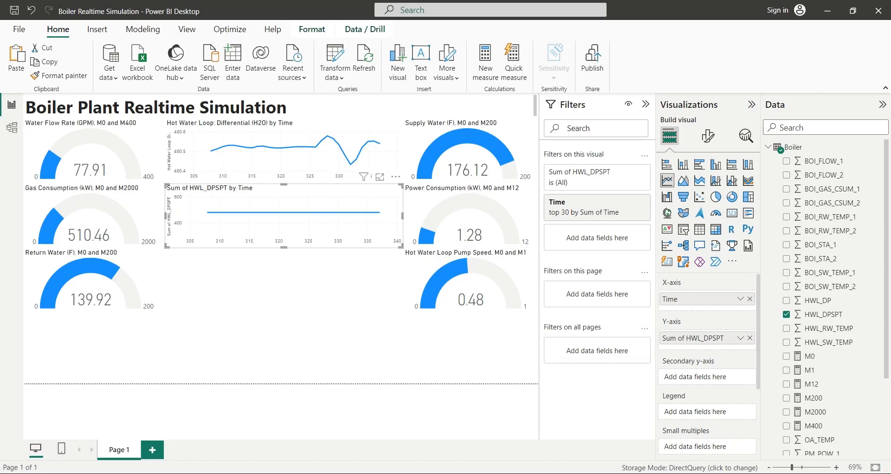
# Copy the HWL_DPSPT data point name "Hot Water Loop Supply Water" from Definitions.csv in Excel, and return to the Power BI report
pyautogui.click(119, 436)
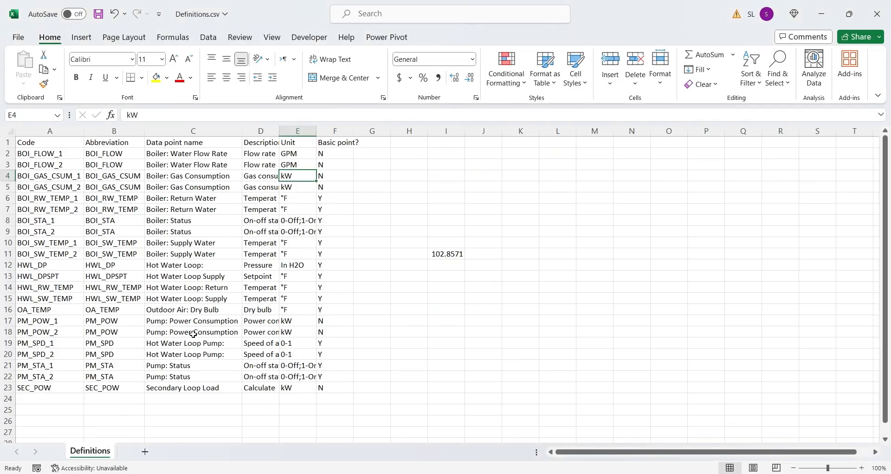
pyautogui.click(174, 278)
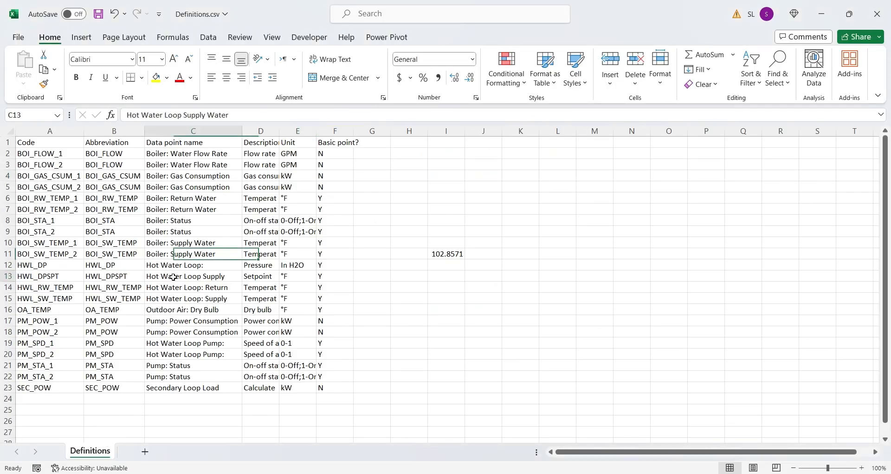
pyautogui.moveTo(232, 115); pyautogui.dragTo(116, 126)
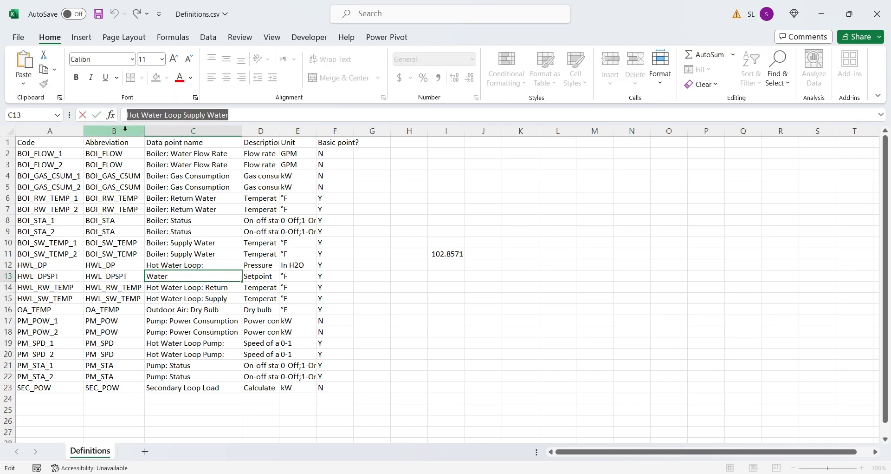
pyautogui.press('Escape')
pyautogui.click(202, 471)
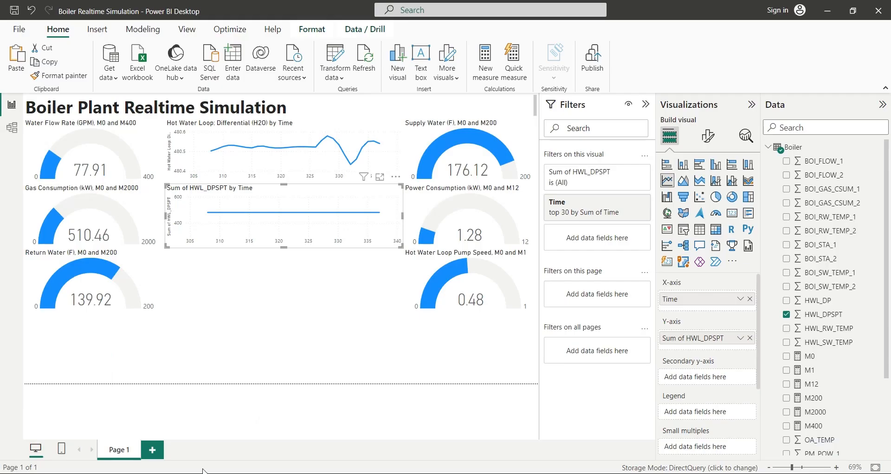
# Rename the second line chart's Y-axis field as "Hot Water Loop Supply Water (F)"
pyautogui.doubleClick(688, 345)
pyautogui.hotkey('ctrl', 'v')
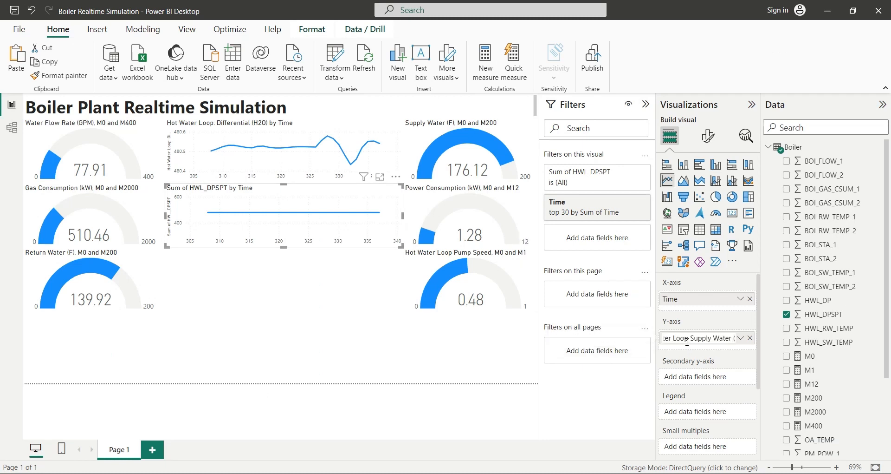
pyautogui.write('F)')
pyautogui.press('Return')
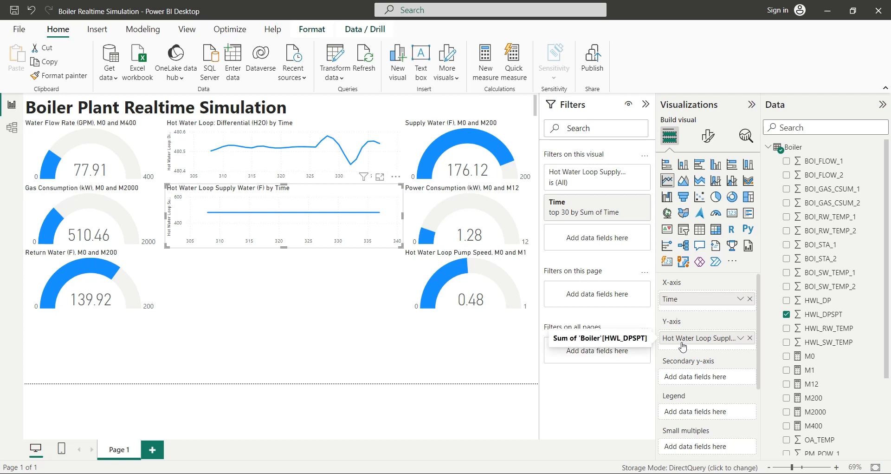
pyautogui.click(342, 345)
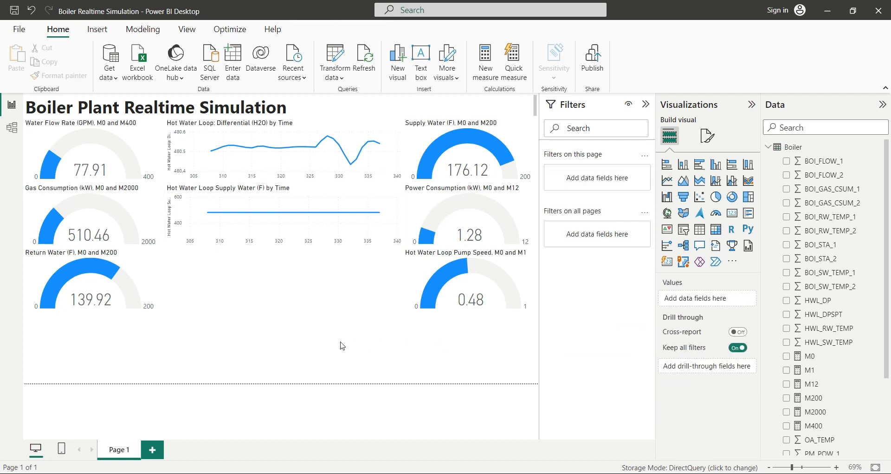
# Duplicate the Hot Water Loop Supply Water line chart into the gap between the Return Water and Hot Water Loop Pump Speed gauges
pyautogui.click(261, 248)
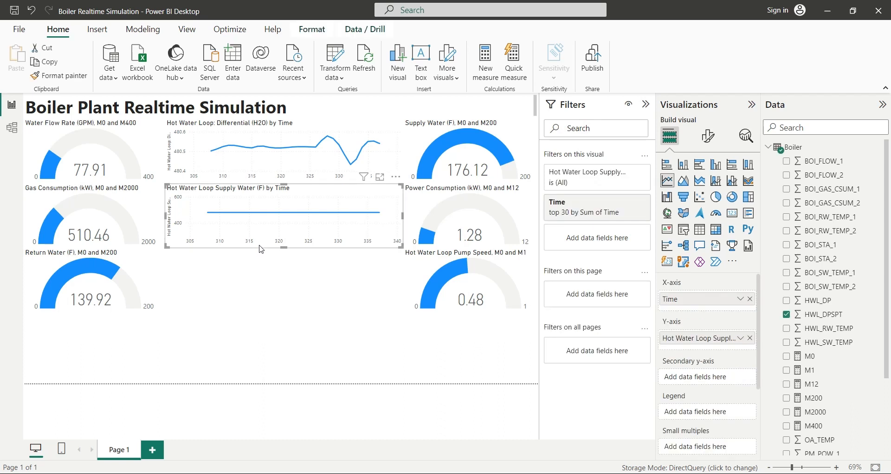
pyautogui.hotkey('ctrl', 'c')
pyautogui.hotkey('ctrl', 'v')
pyautogui.moveTo(261, 247); pyautogui.dragTo(255, 314)
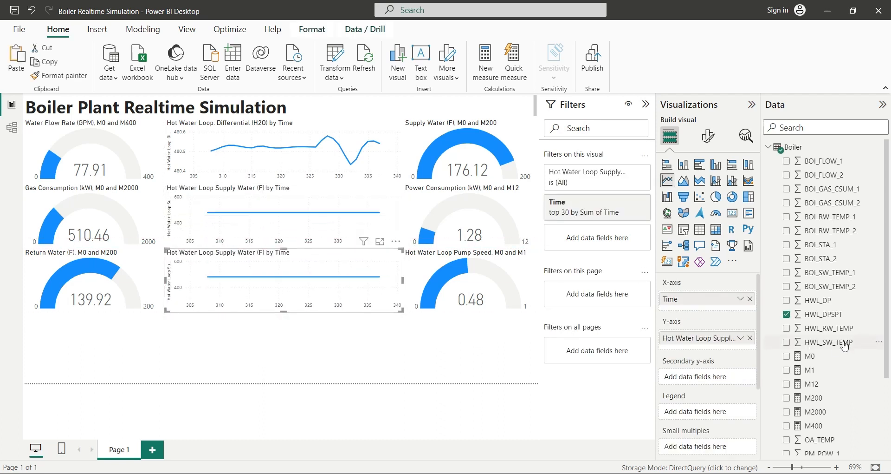
# Replace the new chart's HWL_DPSPT Y-axis field with HWL_RW_TEMP and HWL_SW_TEMP
pyautogui.click(787, 314)
pyautogui.moveTo(794, 327); pyautogui.dragTo(696, 338)
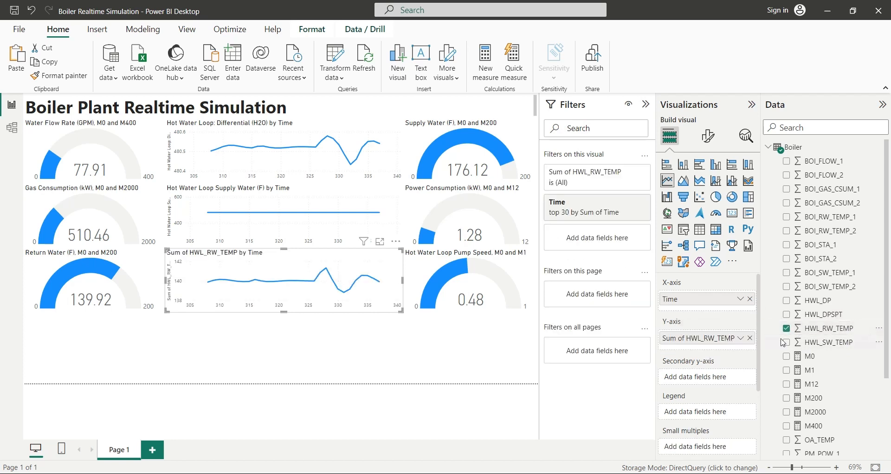
pyautogui.moveTo(815, 342); pyautogui.dragTo(722, 349)
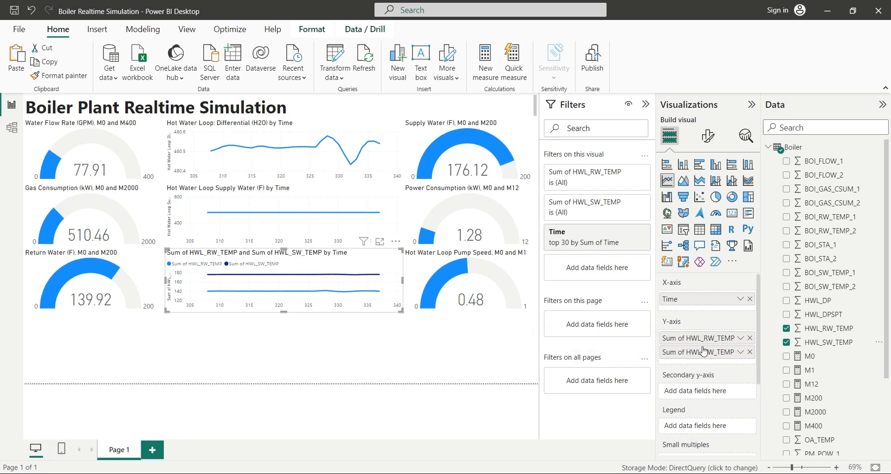
# Copy the HWL_RW_TEMP data point name "Hot Water Loop: Return Water" from Definitions.csv in Excel, and return to the Power BI report
pyautogui.click(147, 473)
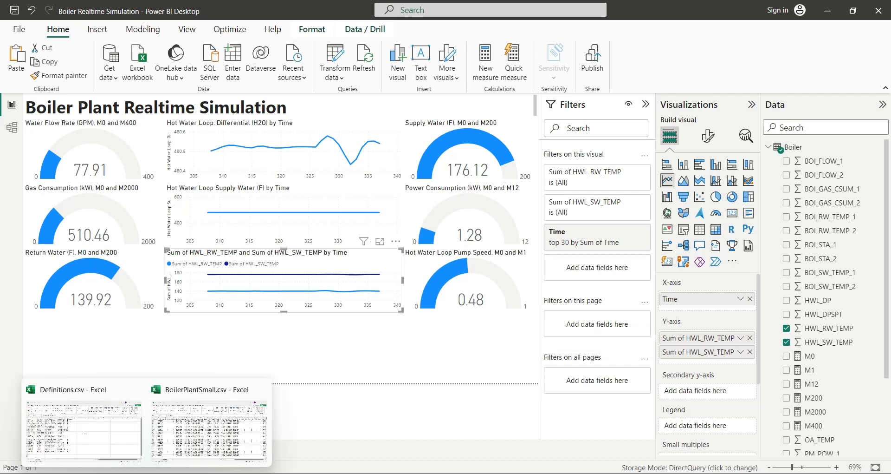
pyautogui.click(124, 451)
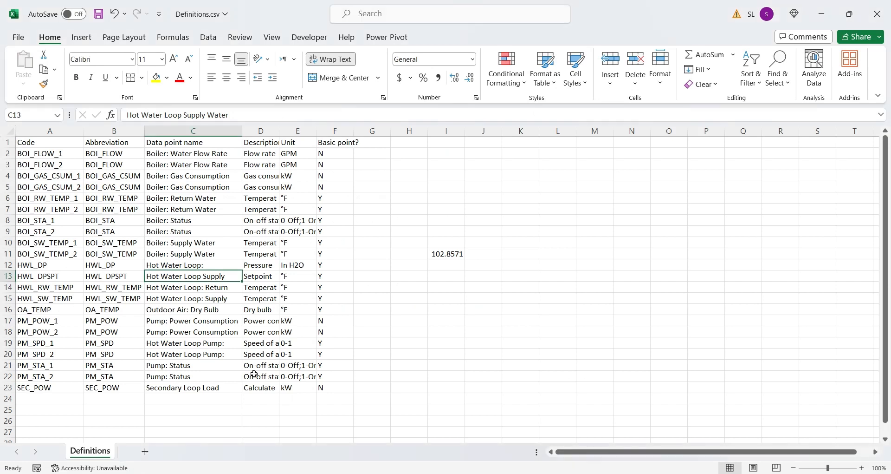
pyautogui.click(208, 288)
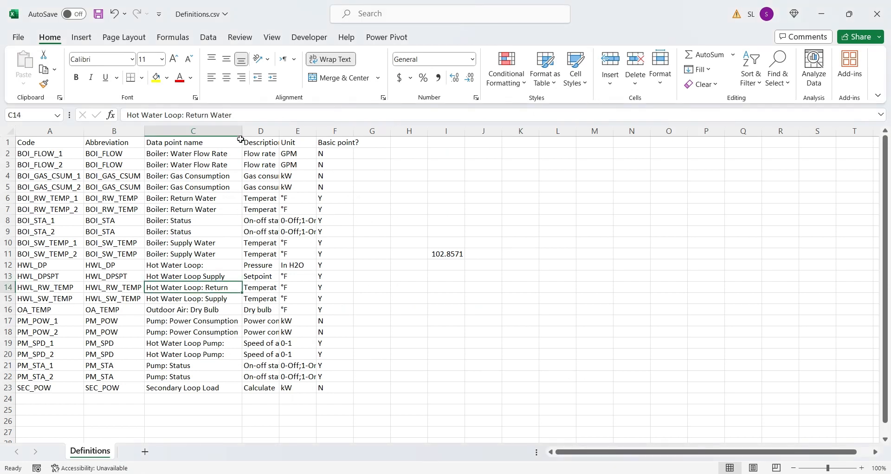
pyautogui.moveTo(236, 115); pyautogui.dragTo(122, 111)
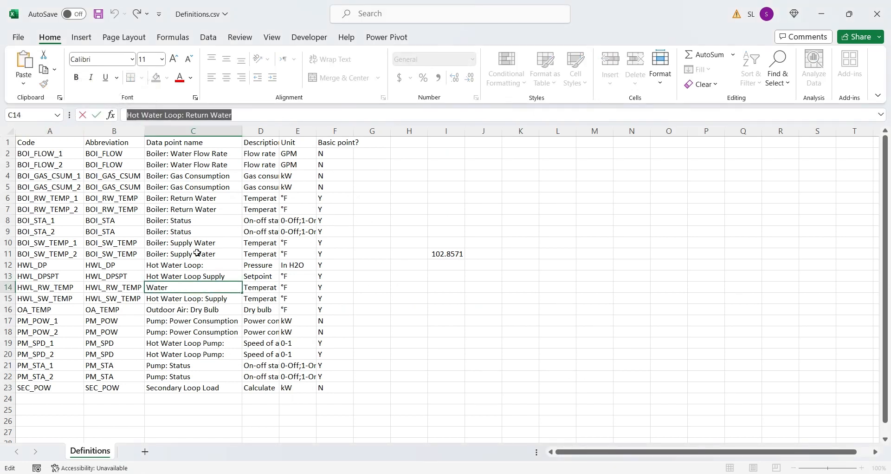
pyautogui.press('Escape')
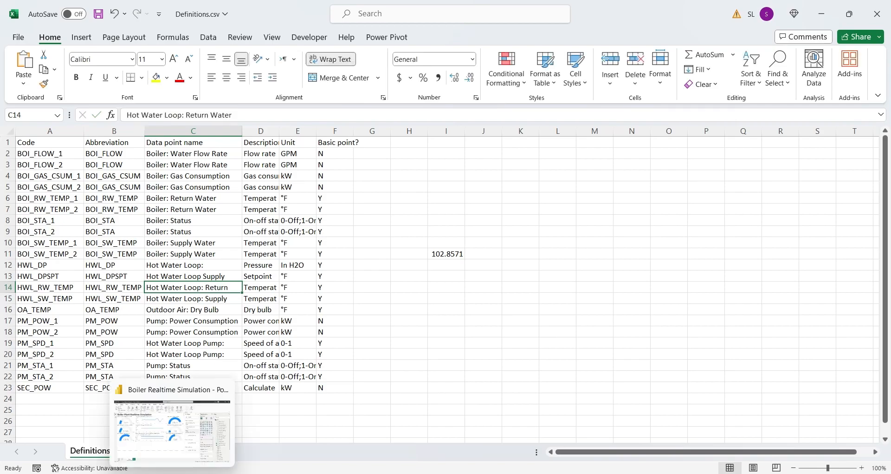
pyautogui.click(242, 446)
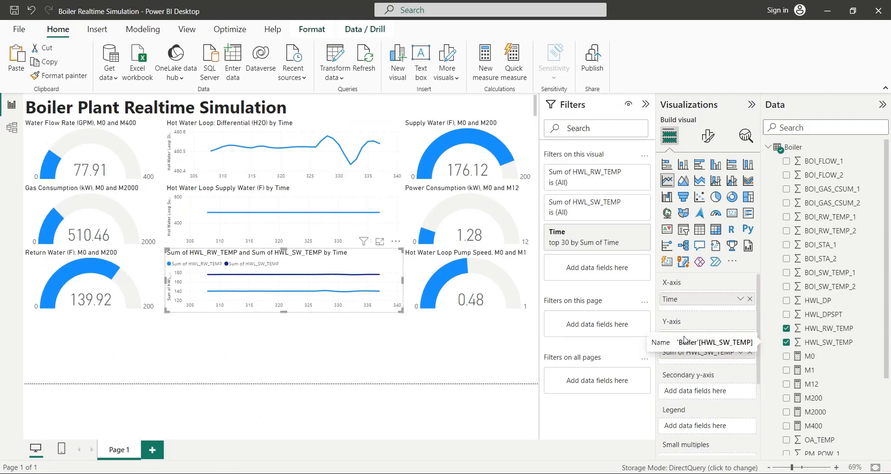
# Rename the third line chart's HWL_RW_TEMP field as "Hot Water Loop: Return Water (F)"
pyautogui.doubleClick(708, 339)
pyautogui.hotkey('ctrl', 'v')
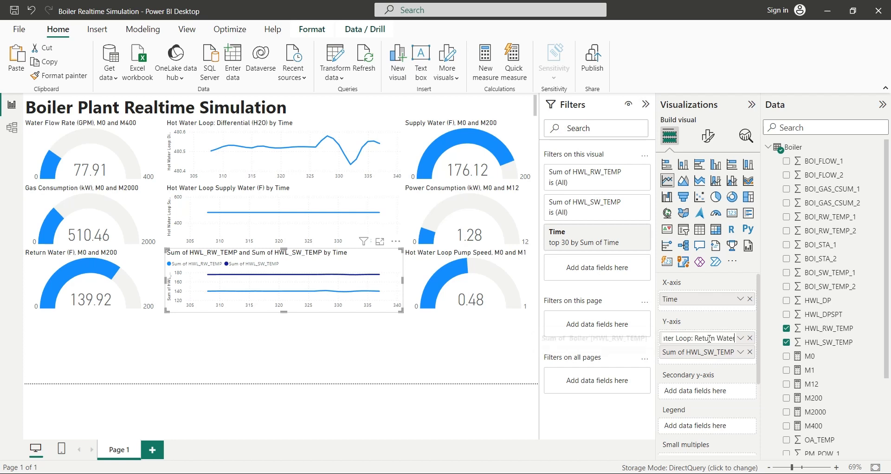
pyautogui.write('(')
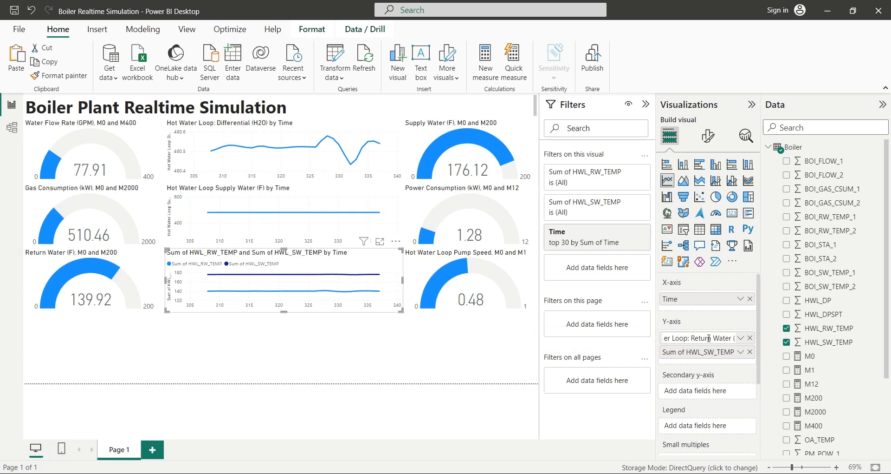
pyautogui.write('F)')
pyautogui.press('Return')
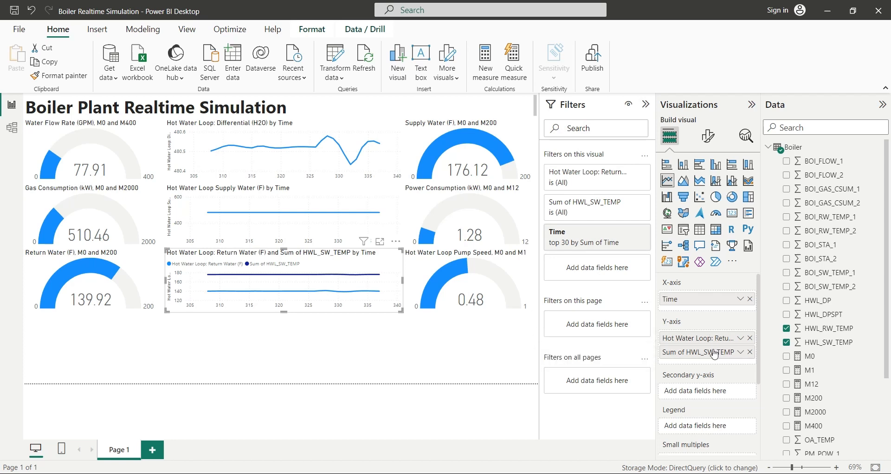
# Rename the third line chart's HWL_SW_TEMP field as "Hot Water Loop: Supply Water (F)"
pyautogui.doubleClick(714, 351)
pyautogui.hotkey('ctrl', 'v')
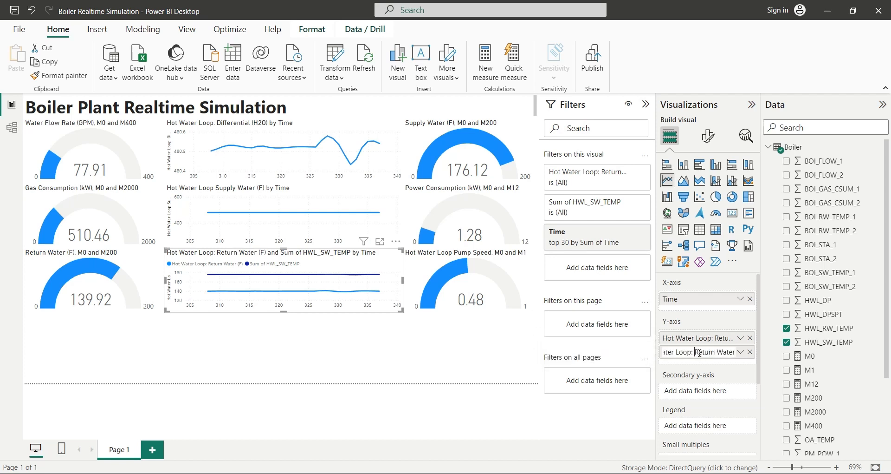
pyautogui.moveTo(699, 352); pyautogui.dragTo(716, 353)
pyautogui.write('Supply')
pyautogui.moveTo(724, 353); pyautogui.dragTo(750, 354)
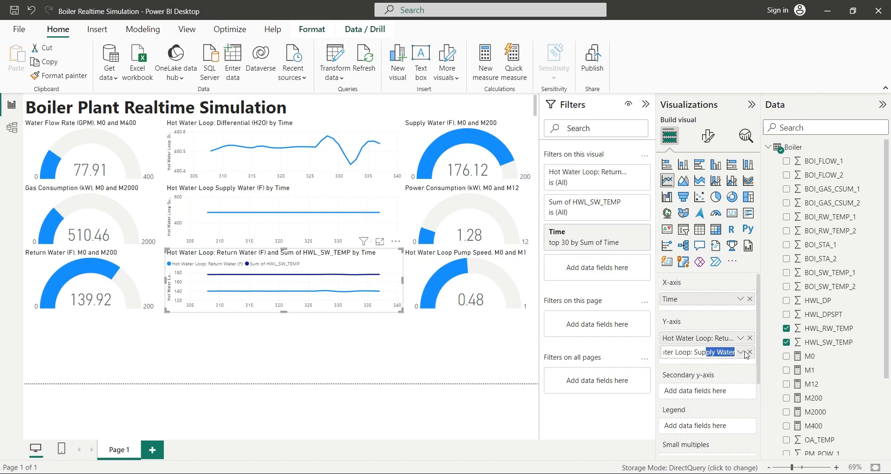
pyautogui.click(734, 353)
pyautogui.press('Delete')
pyautogui.write('r')
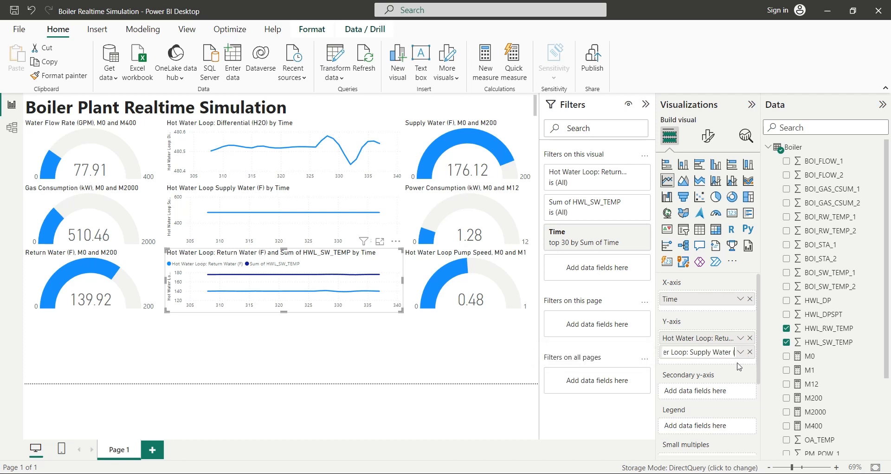
pyautogui.press('Return')
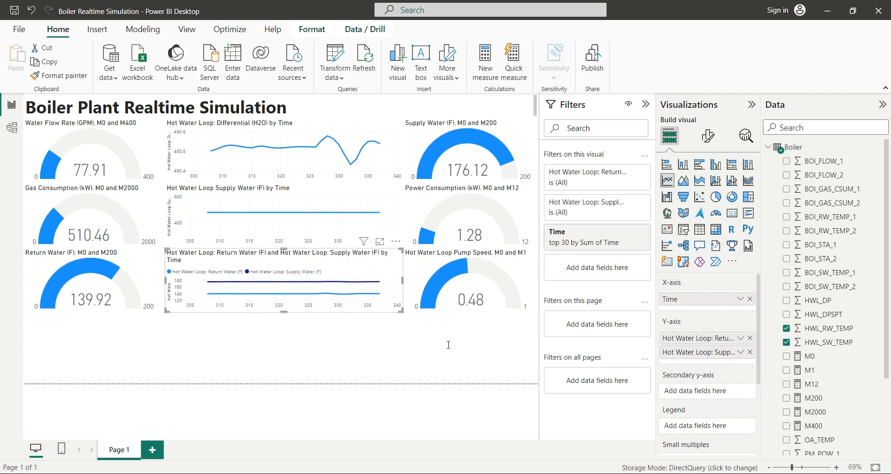
pyautogui.click(362, 339)
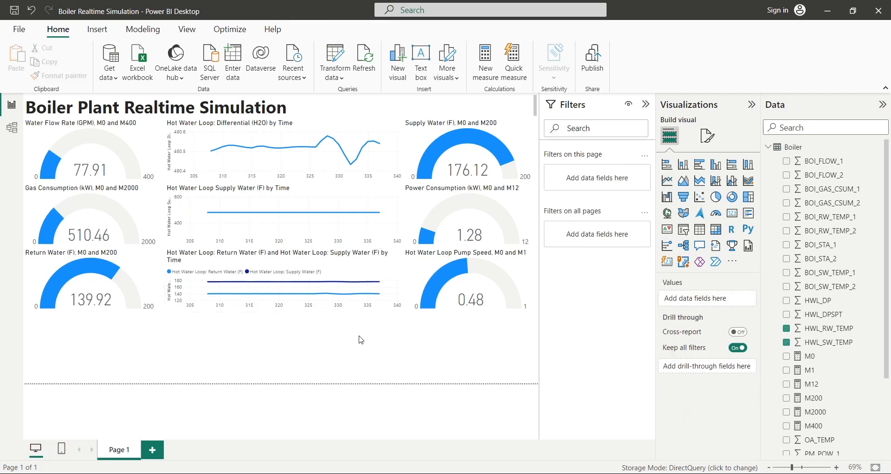
# Duplicate the Hot Water Loop Supply Water line chart below the Return Water gauge and extend its upper edge to meet the gauge
pyautogui.click(312, 238)
pyautogui.hotkey('ctrl', 'c')
pyautogui.hotkey('ctrl', 'v')
pyautogui.moveTo(307, 245); pyautogui.dragTo(150, 382)
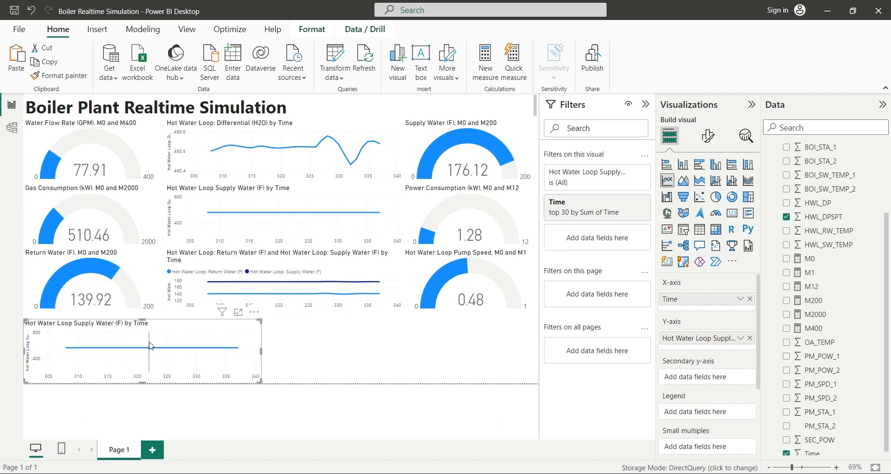
pyautogui.moveTo(144, 319); pyautogui.dragTo(147, 315)
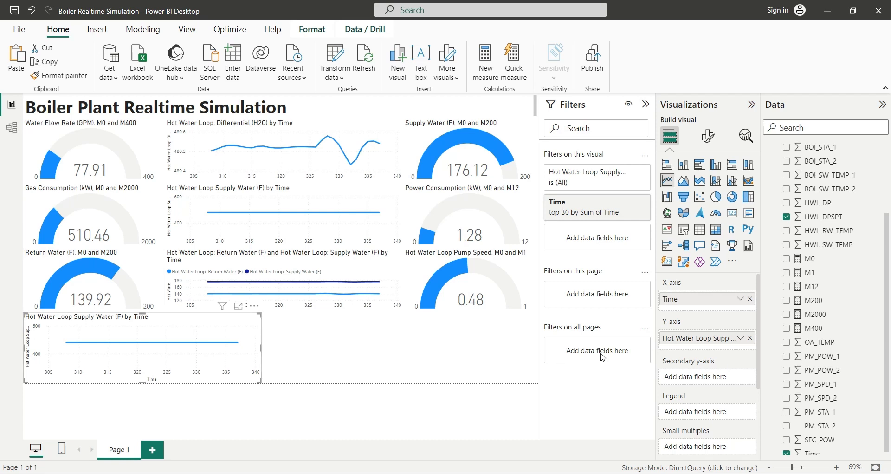
pyautogui.scroll(-1, 873, 401)
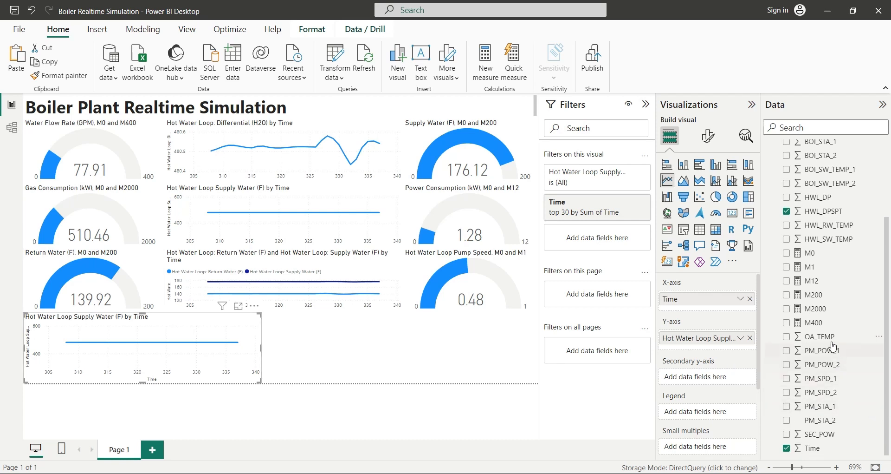
# Replace the bottom line chart's Y-axis field with OA_TEMP, and copy its data point name "Outdoor Air: Dry Bulb" from Definitions.csv in Excel
pyautogui.moveTo(827, 338); pyautogui.dragTo(682, 339)
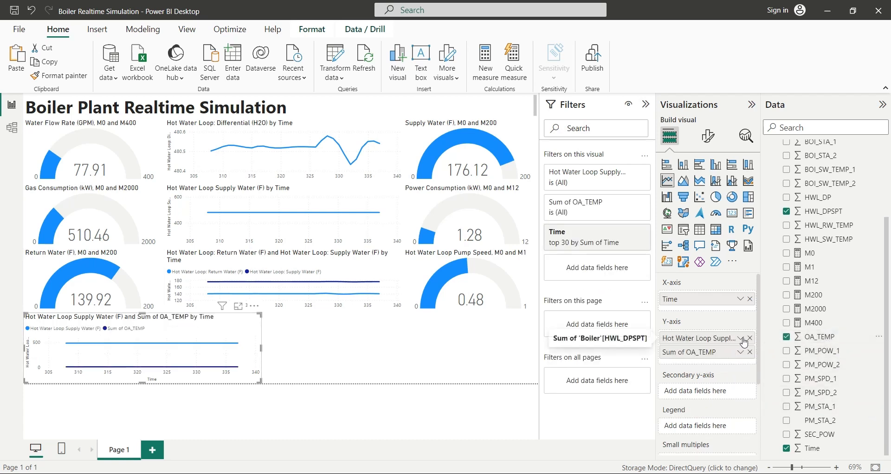
pyautogui.moveTo(159, 472)
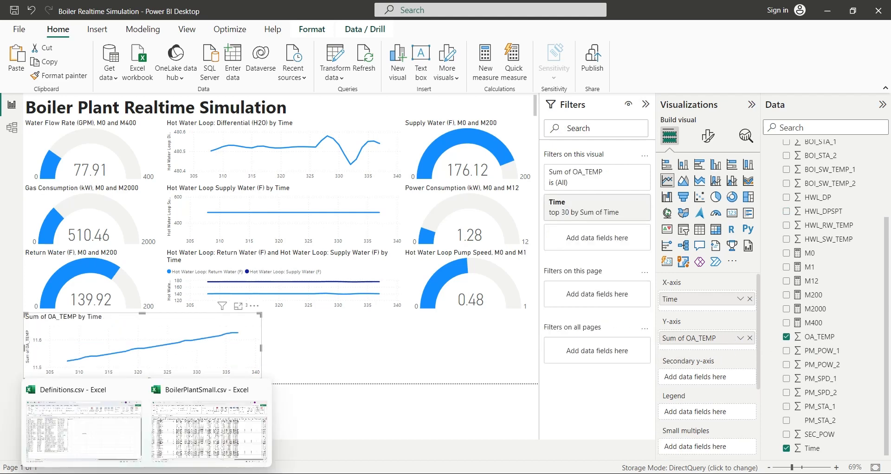
pyautogui.click(108, 439)
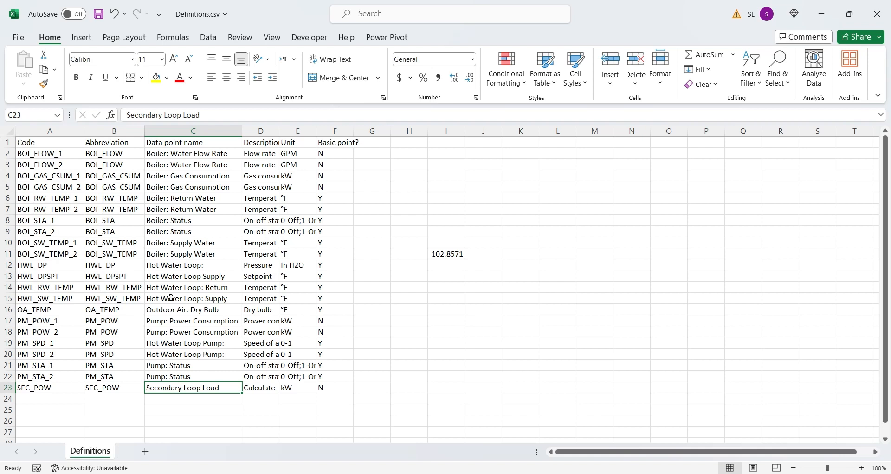
pyautogui.click(173, 313)
pyautogui.moveTo(206, 114); pyautogui.dragTo(15, 120)
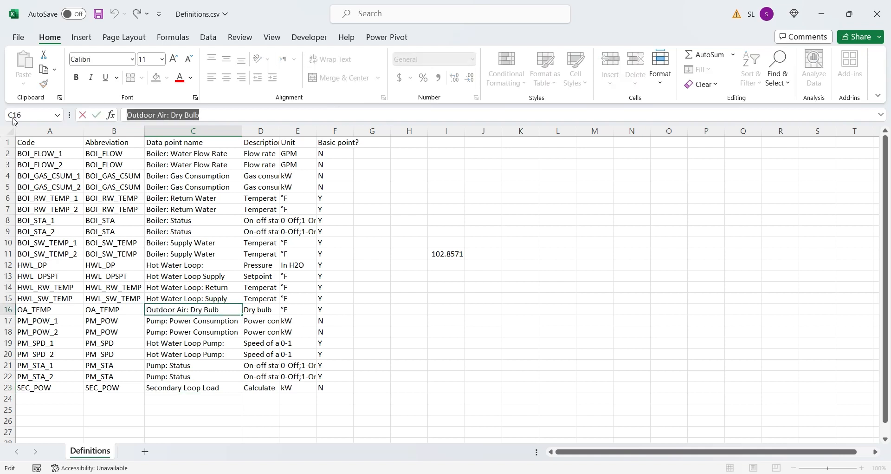
pyautogui.hotkey('ctrl', 'c')
pyautogui.press('Escape')
# Return to the Power BI report and rename the bottom chart's OA_TEMP field as "Outdoor Air: Dry Bulb (F)"
pyautogui.hotkey('alt', 'Tab')
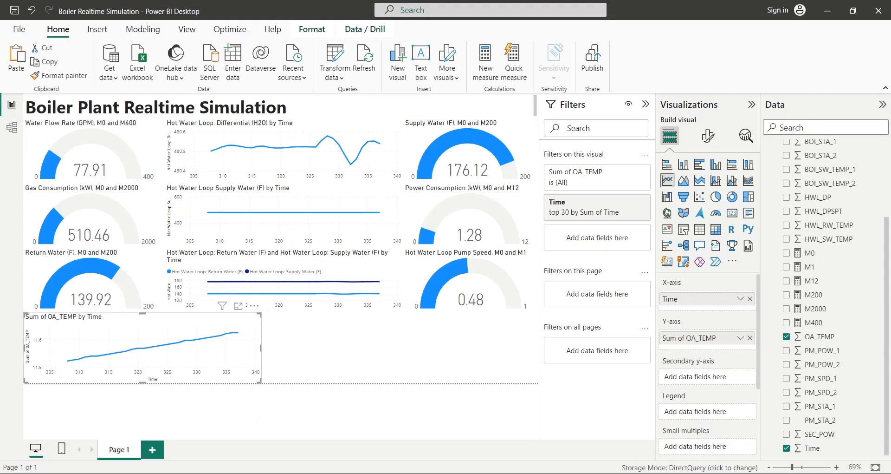
pyautogui.doubleClick(692, 337)
pyautogui.hotkey('ctrl', 'v')
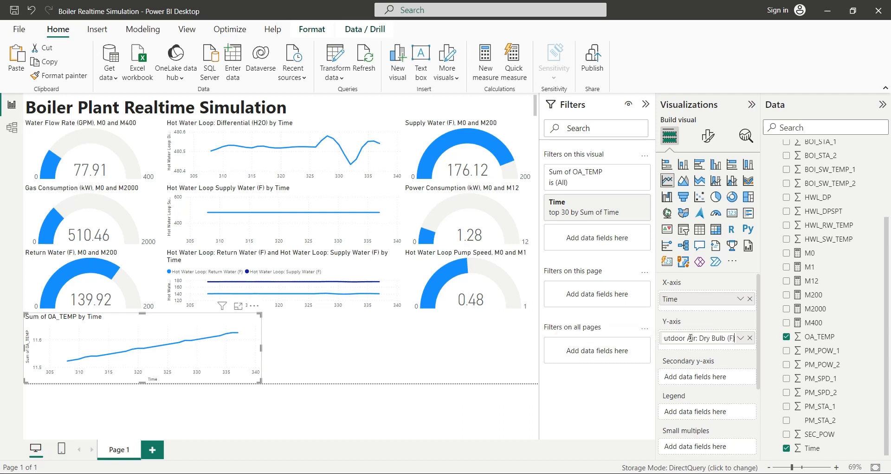
pyautogui.press('Return')
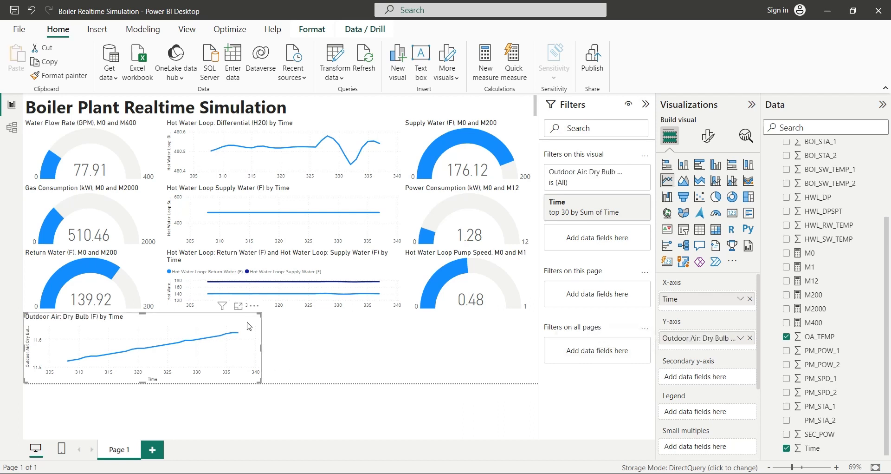
# Duplicate the Outdoor Air: Dry Bulb chart beside the original, and widen both charts until they meet across the bottom row
pyautogui.moveTo(244, 324); pyautogui.dragTo(248, 324)
pyautogui.hotkey('ctrl', 'v')
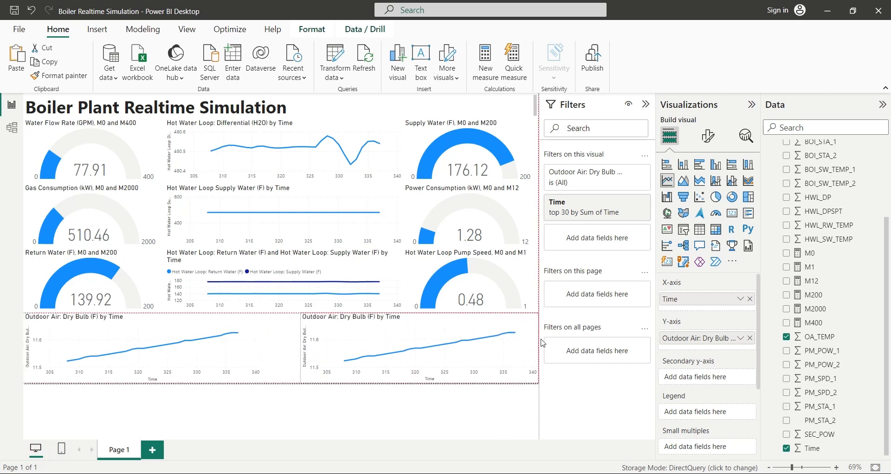
pyautogui.click(263, 350)
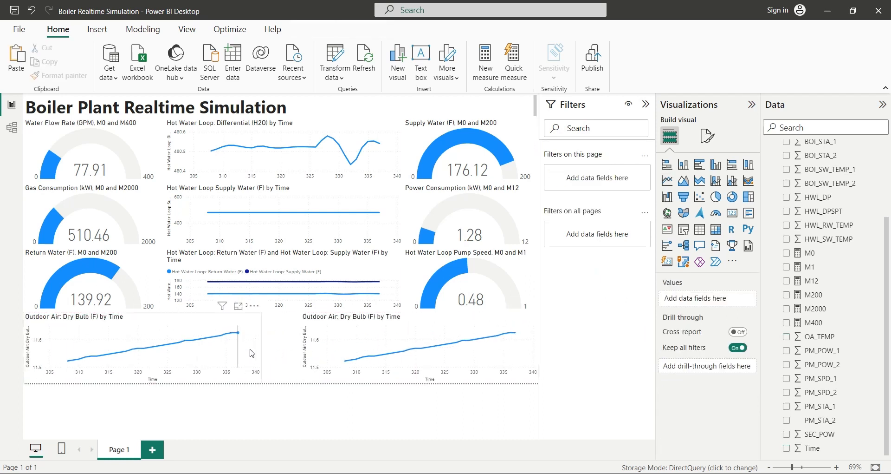
pyautogui.click(250, 349)
pyautogui.moveTo(261, 347); pyautogui.dragTo(286, 348)
pyautogui.click(302, 351)
pyautogui.click(281, 350)
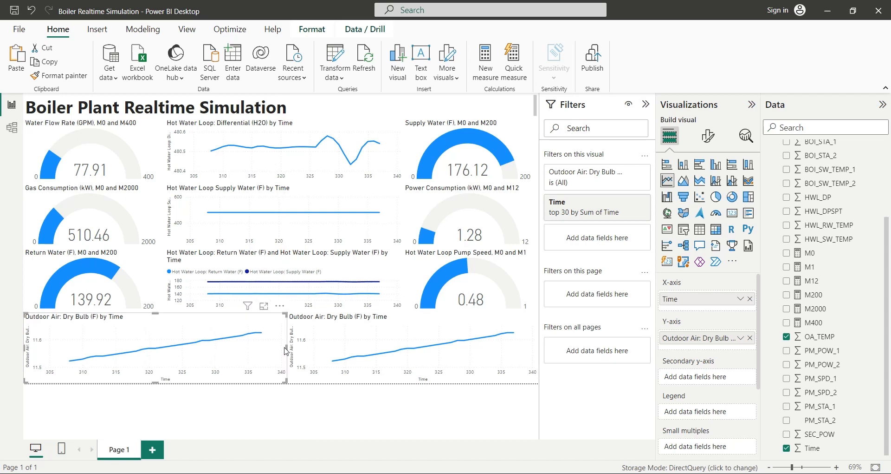
# Replace the Y-axis field of the duplicated Outdoor Air chart with SEC_POW
pyautogui.click(312, 359)
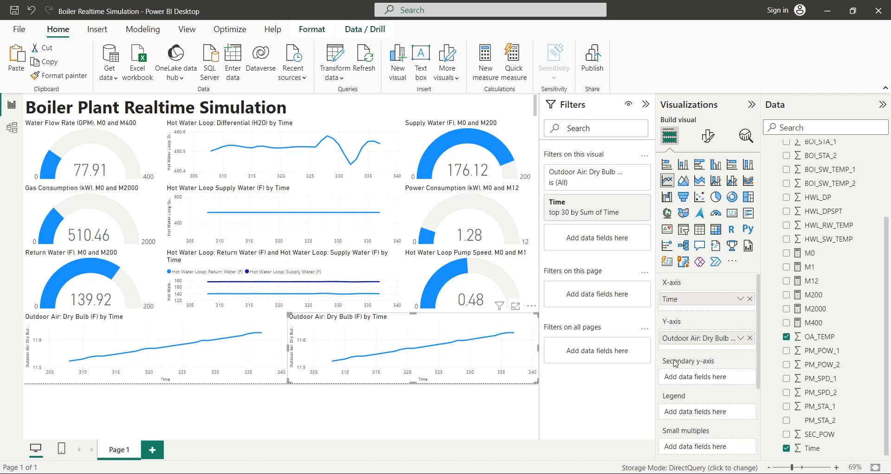
pyautogui.click(749, 339)
pyautogui.moveTo(833, 434); pyautogui.dragTo(722, 343)
# Copy the SEC_POW data point name "Secondary Loop Load" from Definitions.csv in Excel
pyautogui.moveTo(158, 471)
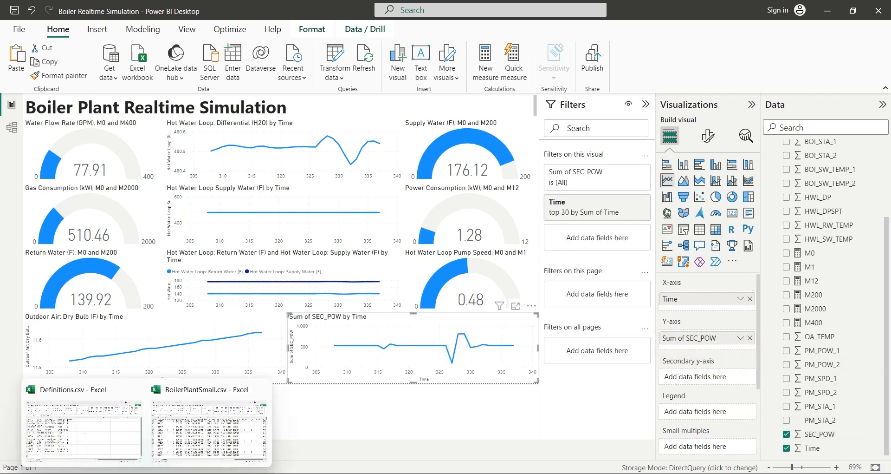
pyautogui.click(98, 440)
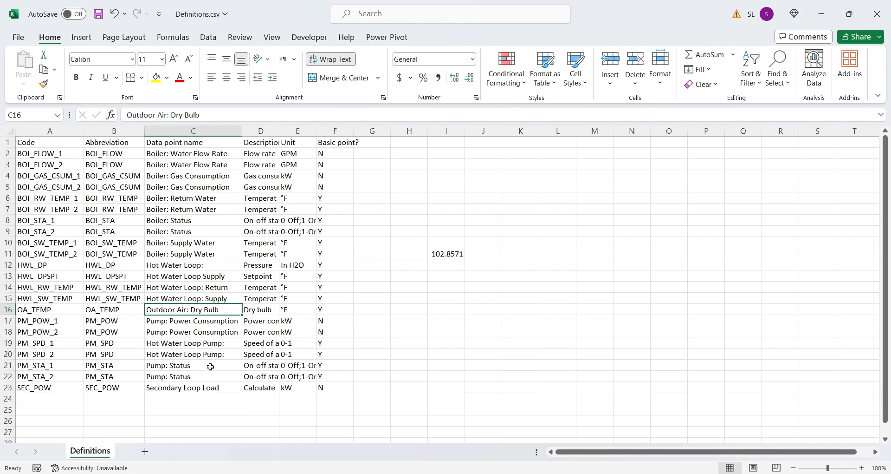
pyautogui.click(219, 387)
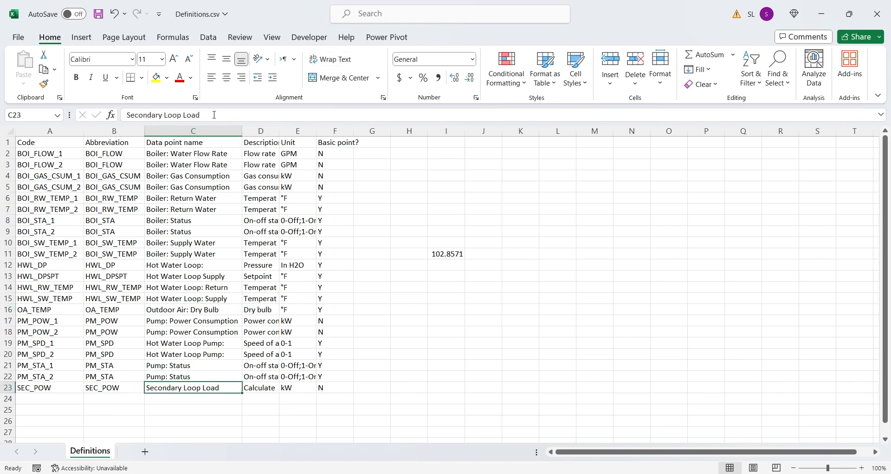
pyautogui.moveTo(214, 115); pyautogui.dragTo(126, 114)
pyautogui.hotkey('ctrl', 'c')
pyautogui.press('Escape')
# Return to the Power BI report and rename the SEC_POW chart's Y-axis field as "Secondary Loop Load (kW)"
pyautogui.moveTo(174, 472)
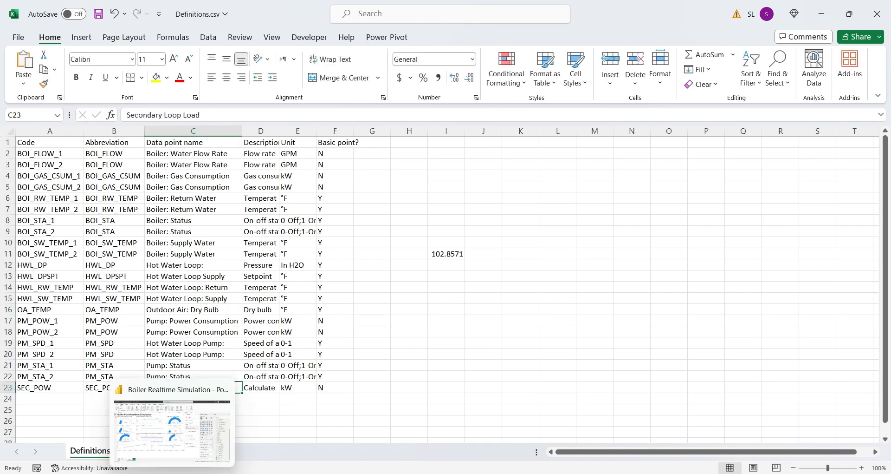
pyautogui.click(172, 430)
pyautogui.doubleClick(687, 339)
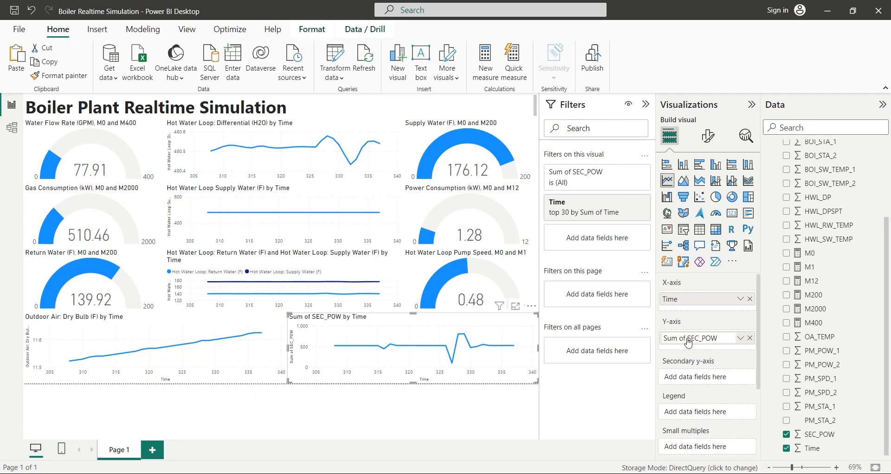
pyautogui.hotkey('ctrl', 'v')
pyautogui.write('(kW)')
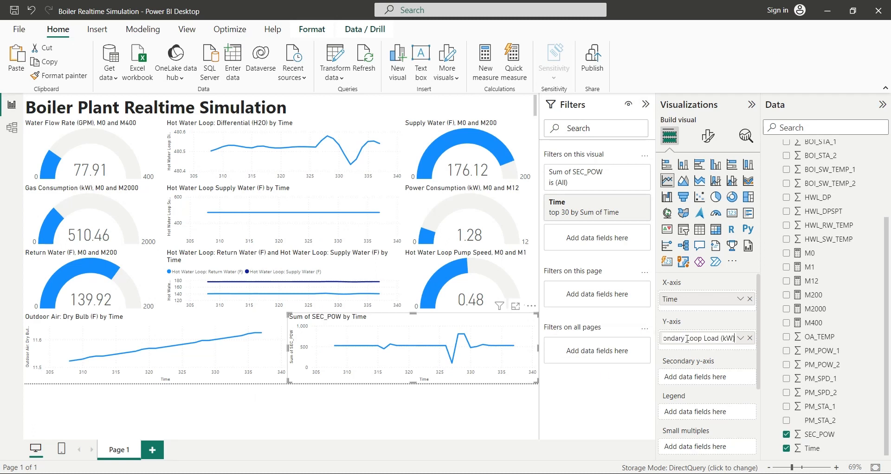
pyautogui.press('Return')
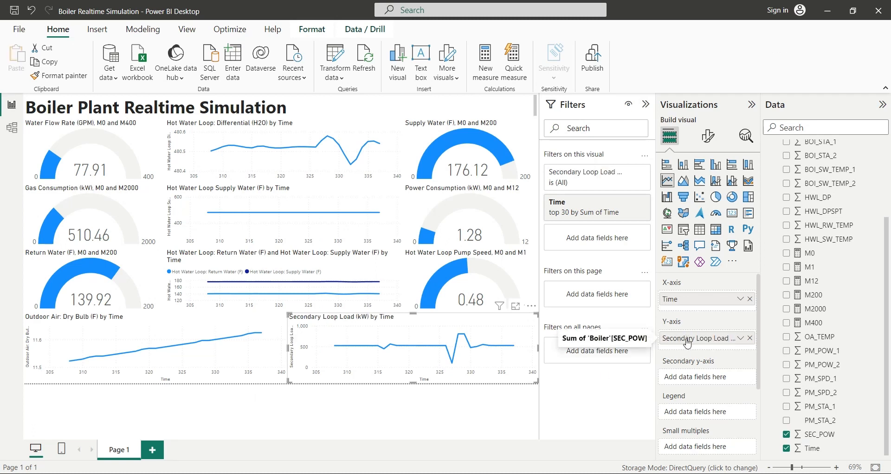
# Deselect the Secondary Loop Load chart and collapse the Filters pane to enlarge the report page
pyautogui.click(520, 406)
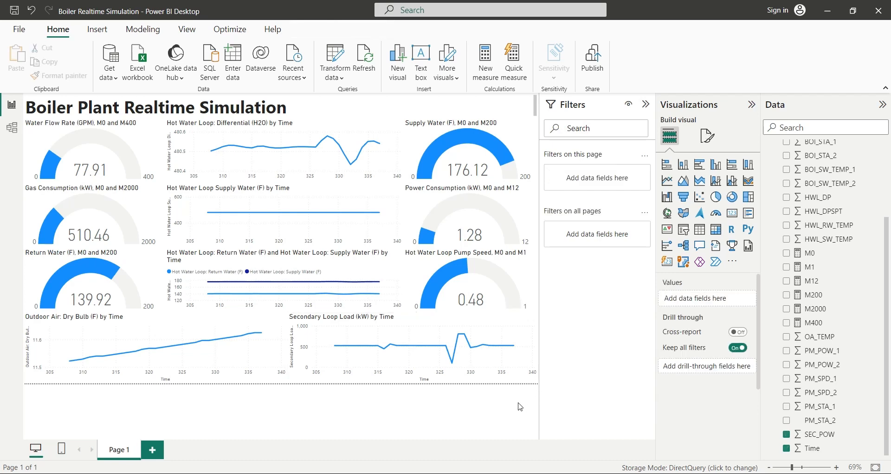
pyautogui.click(646, 105)
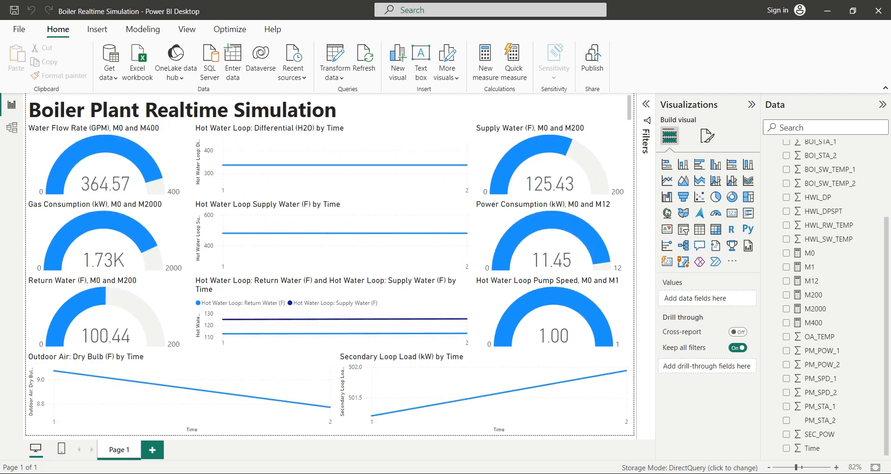
# Duplicate the Supply Water gauge, remove its M0 and M200 limits, and turn it into a card showing the Time field
pyautogui.click(569, 174)
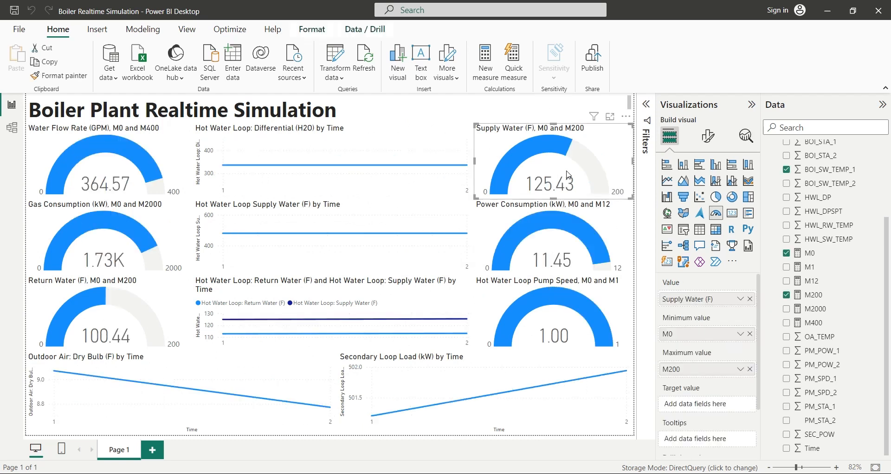
pyautogui.hotkey('ctrl', 'c')
pyautogui.hotkey('ctrl', 'v')
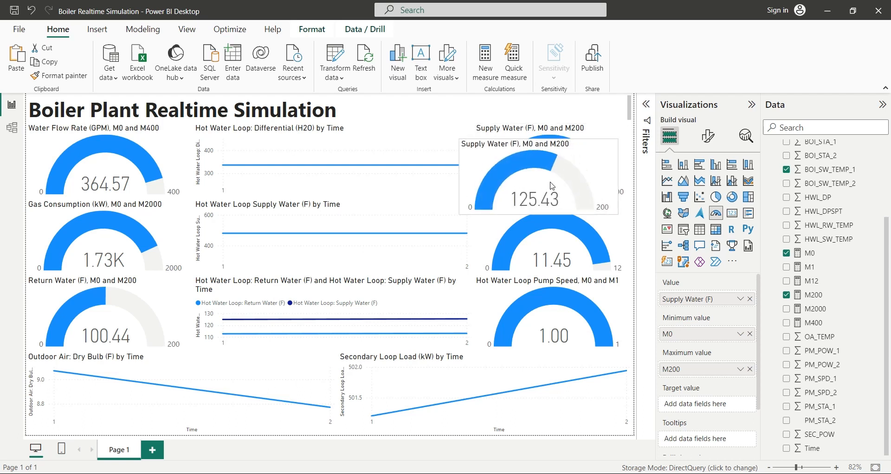
pyautogui.click(749, 333)
pyautogui.click(750, 368)
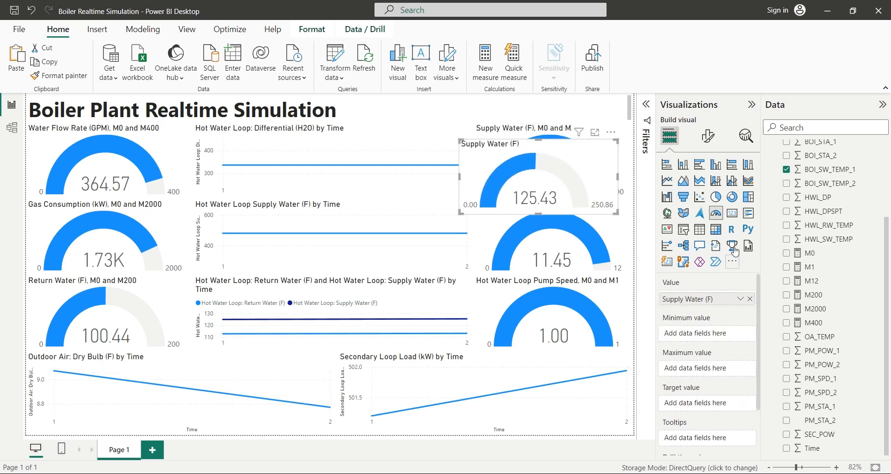
pyautogui.click(732, 212)
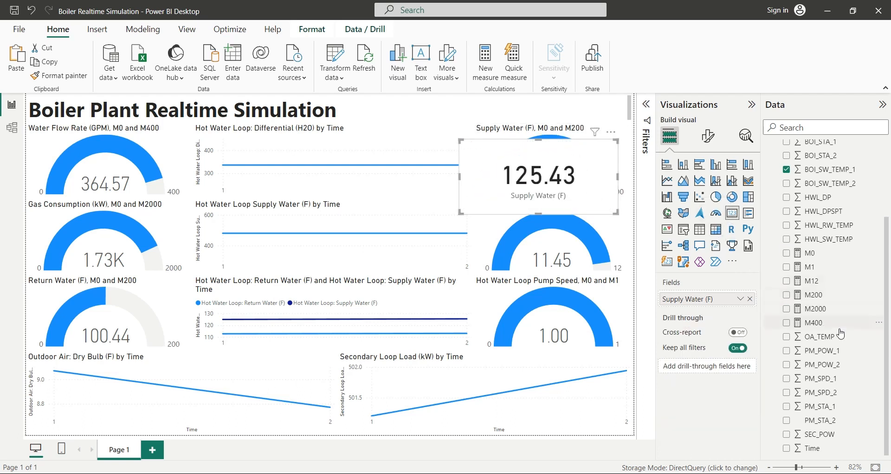
pyautogui.moveTo(813, 447); pyautogui.dragTo(699, 300)
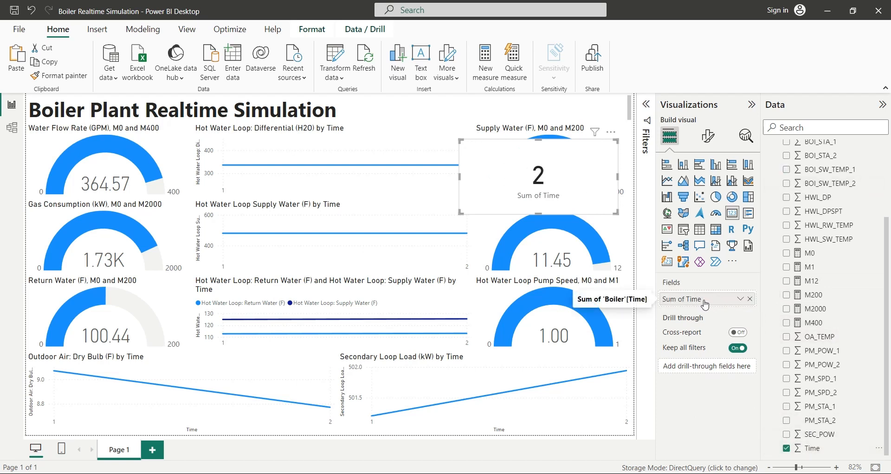
# Move the Time card above the Supply Water gauge and shrink it to fit the title row
pyautogui.moveTo(596, 173); pyautogui.dragTo(608, 130)
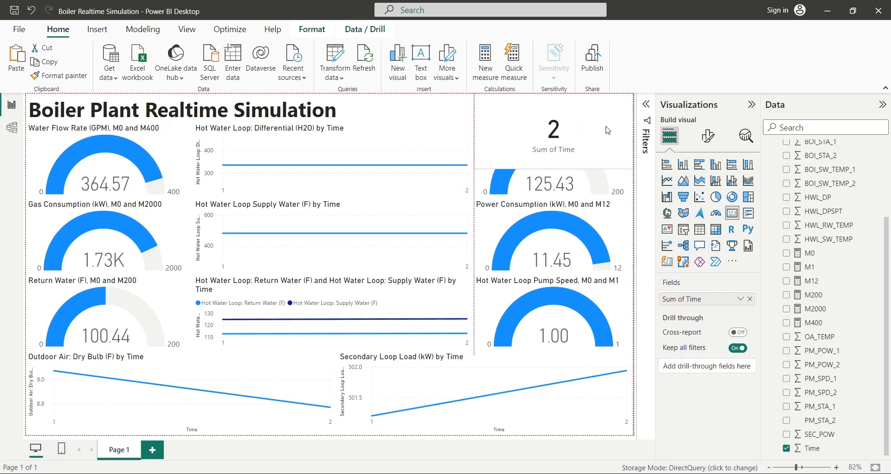
pyautogui.moveTo(553, 169); pyautogui.dragTo(552, 123)
pyautogui.moveTo(475, 108); pyautogui.dragTo(538, 118)
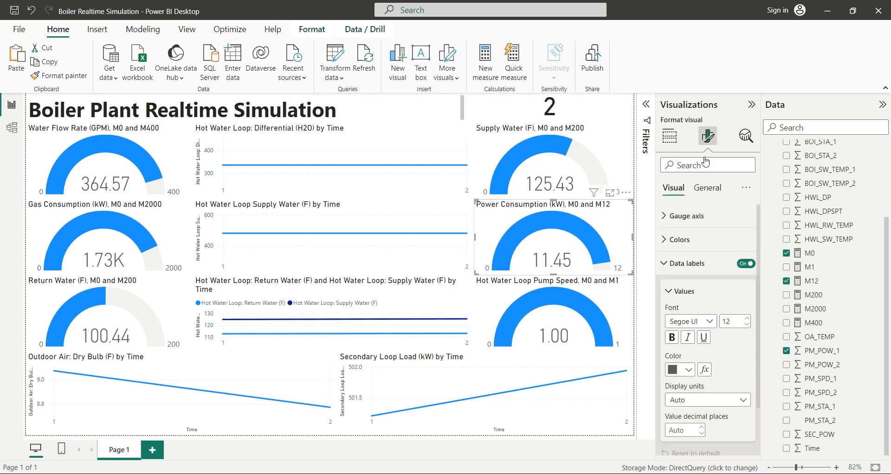
# Deselect all visuals and check the Page refresh option in the page format settings
pyautogui.click(681, 140)
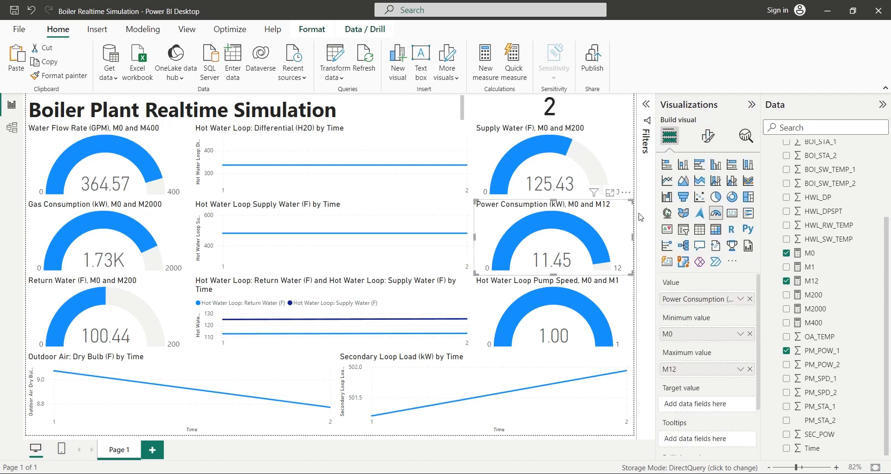
pyautogui.click(584, 443)
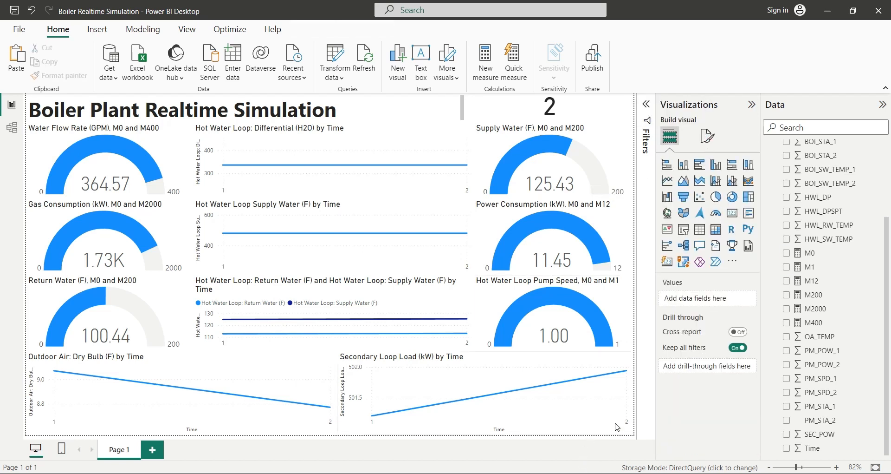
pyautogui.click(708, 135)
pyautogui.click(711, 336)
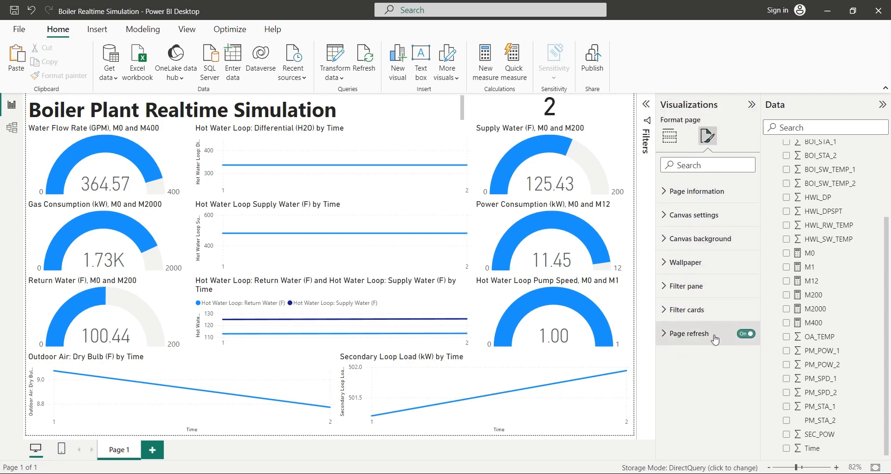
pyautogui.click(711, 338)
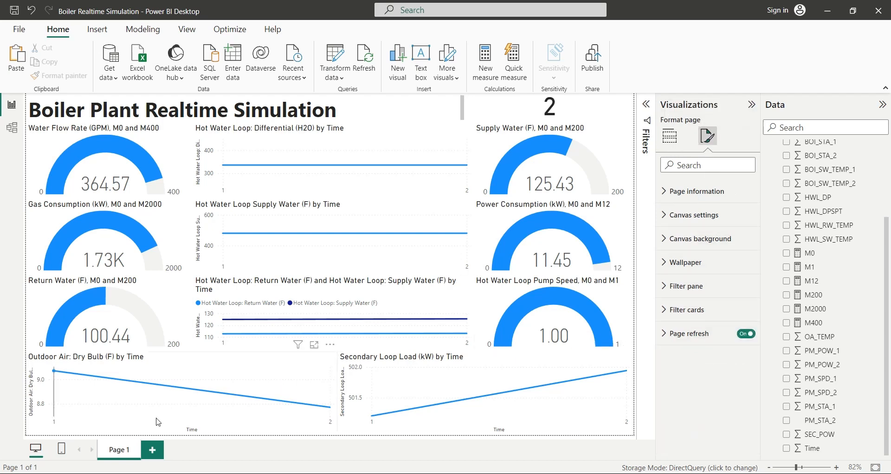
# Switch to SQL Server Management Studio, execute the boiler insert loop query, and return to the Power BI report
pyautogui.hotkey('alt', 'Tab')
pyautogui.click(156, 53)
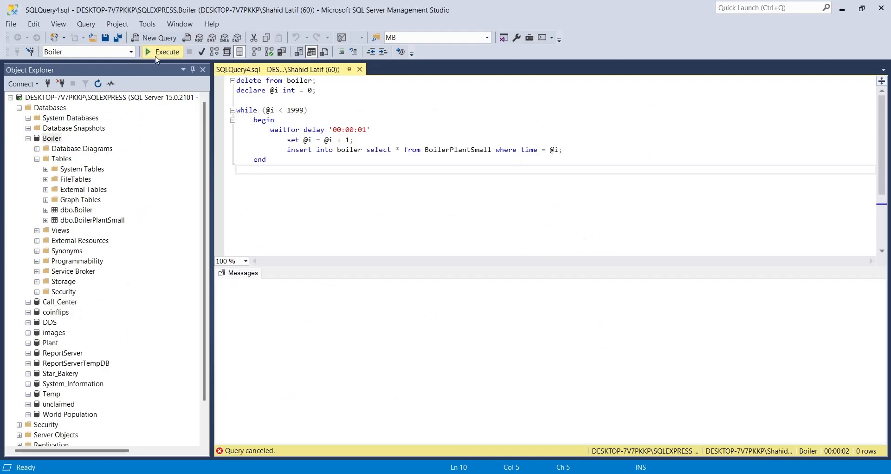
pyautogui.hotkey('alt', 'Tab')
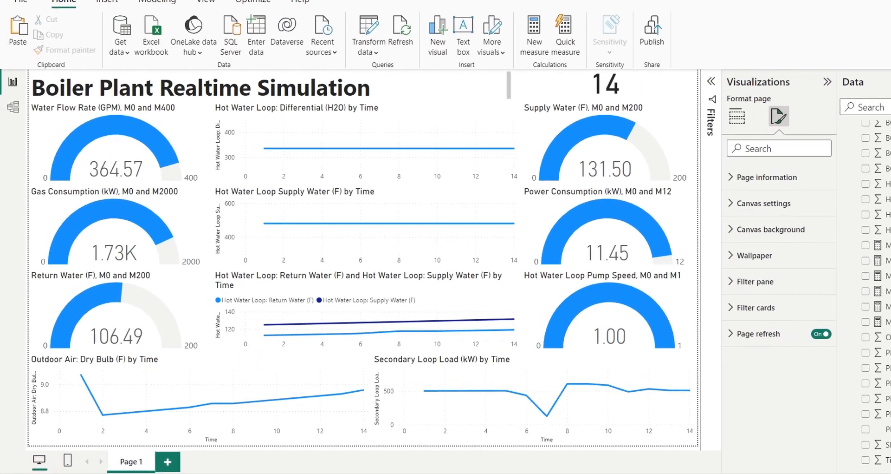